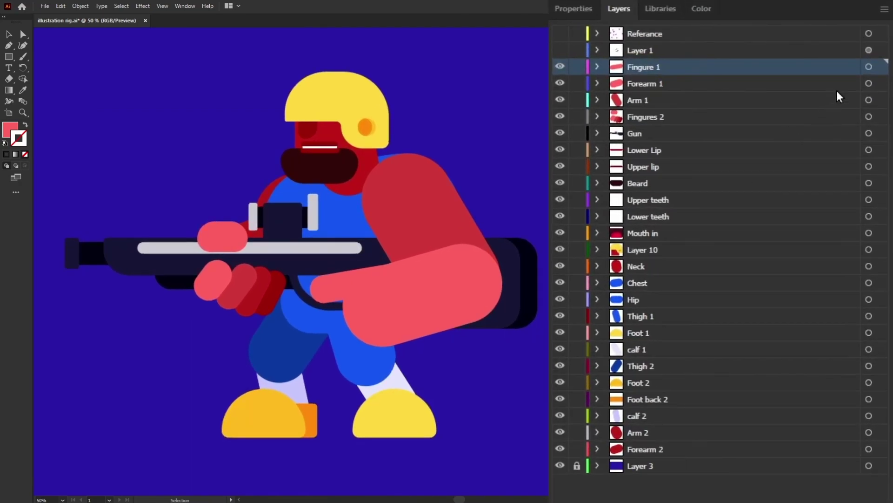
- Examine the separate layers of the front arm by selecting the Fingure 1, Forearm 1 and Arm 1 shapes
click(869, 67)
drag(364, 287, 370, 287)
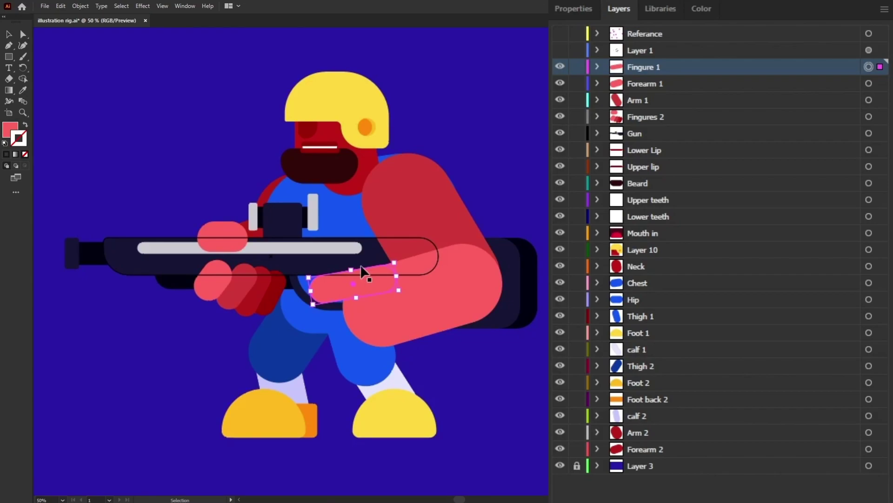
click(381, 312)
key(a)
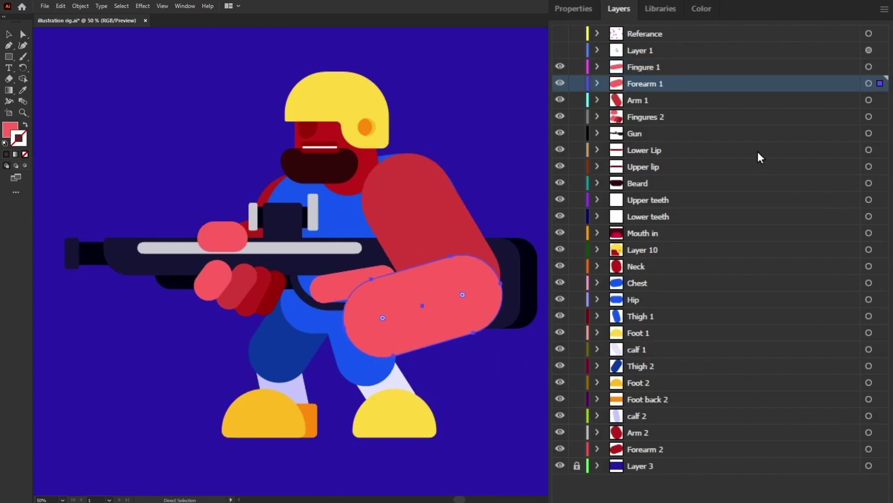
click(407, 200)
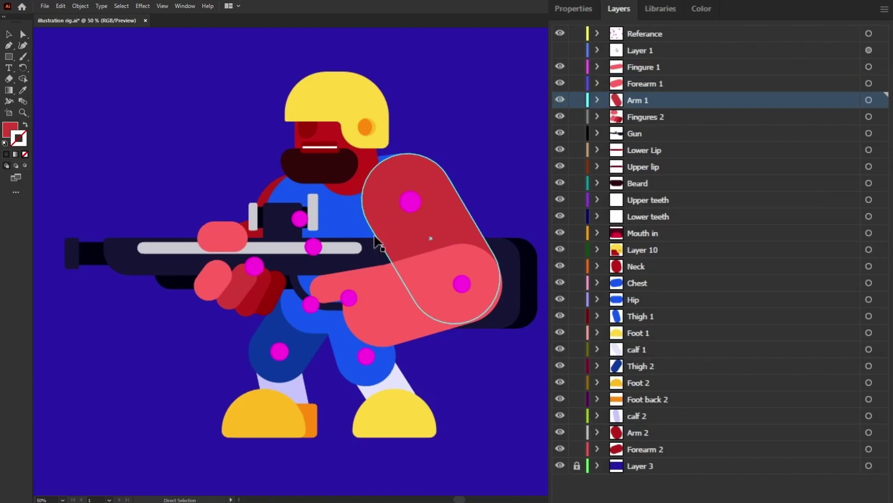
key(ctrl+shift+a)
- Examine how the back arm and torso are layered by selecting the Arm 2, Forearm 2, Chest and Hip shapes
key(v)
click(270, 187)
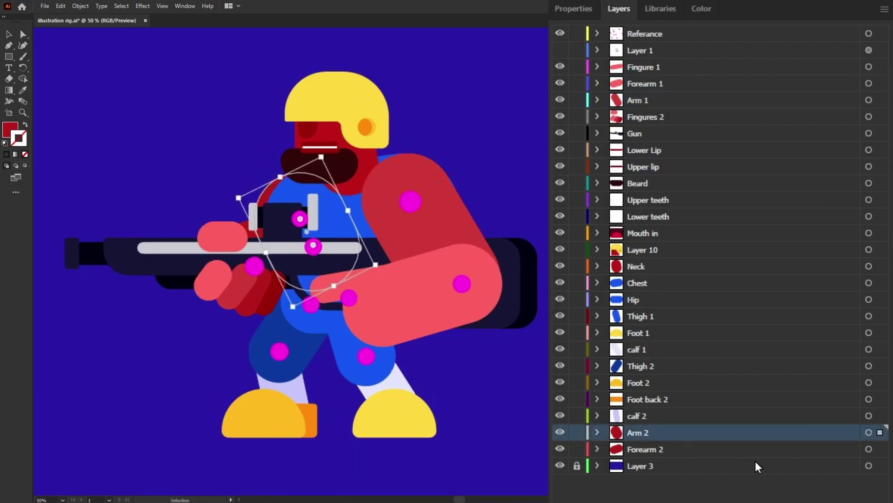
click(869, 449)
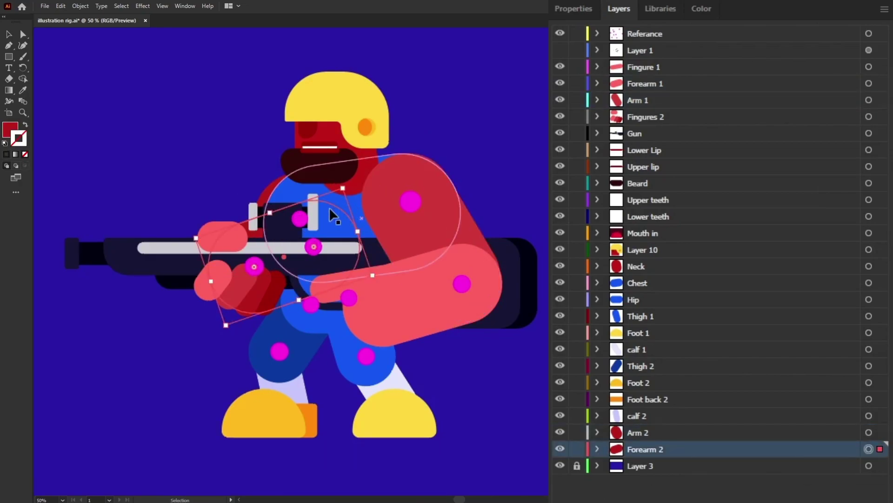
click(329, 208)
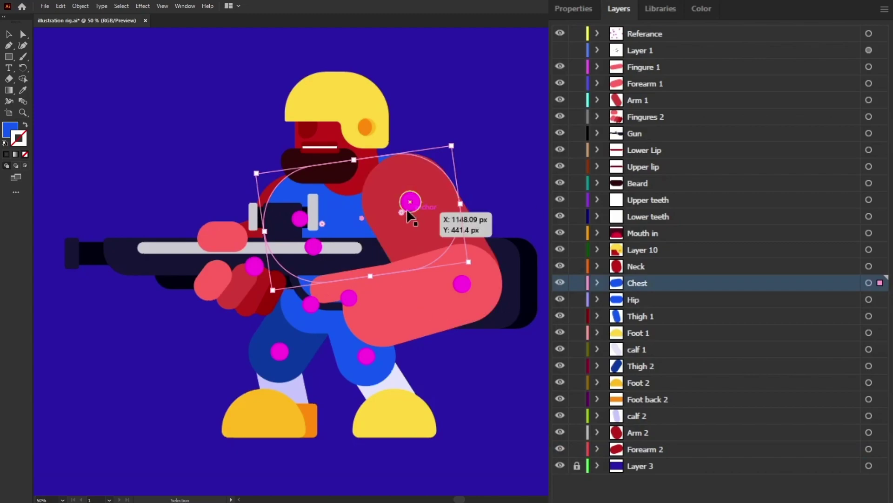
click(867, 300)
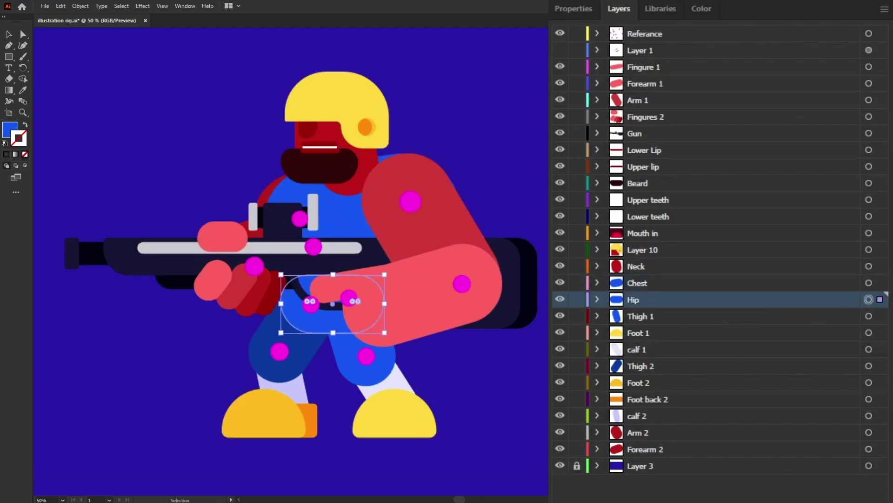
- Examine the leg layers by selecting the Thigh 1, calf 1, Foot 1, Foot 2 and Foot back 2 shapes
click(346, 350)
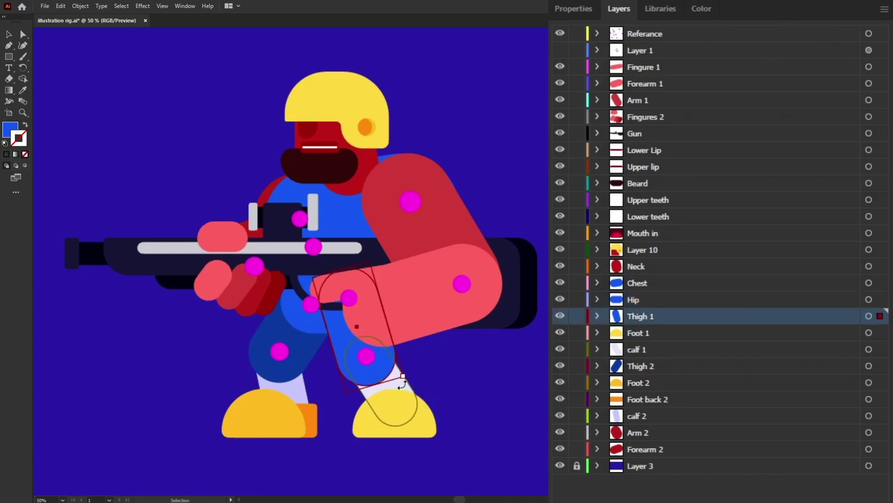
click(414, 395)
click(419, 416)
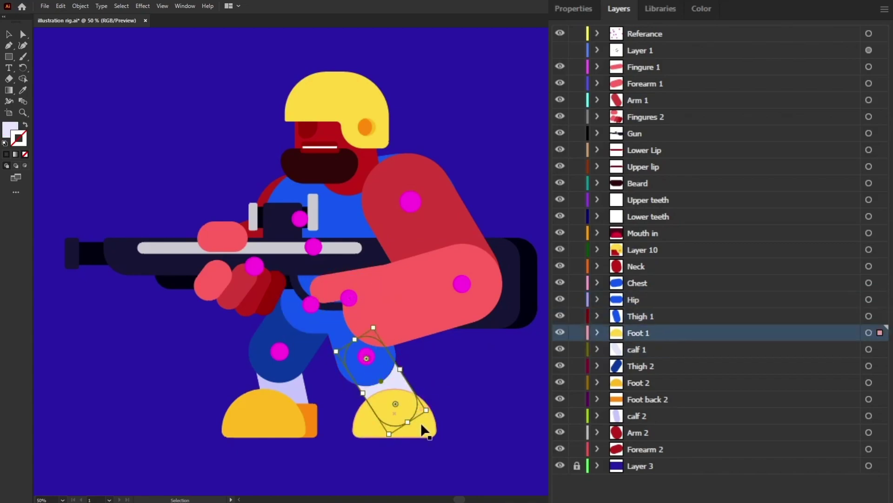
click(338, 421)
click(304, 412)
shift+click(284, 417)
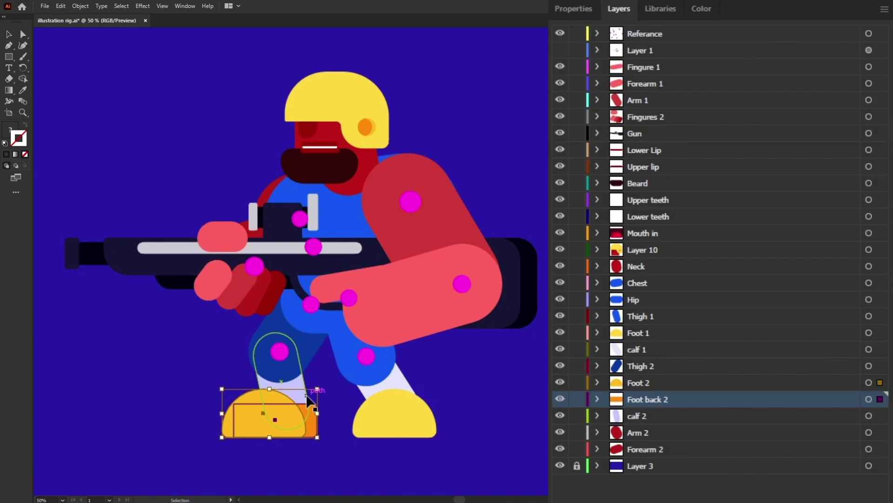
key(ctrl+shift+a)
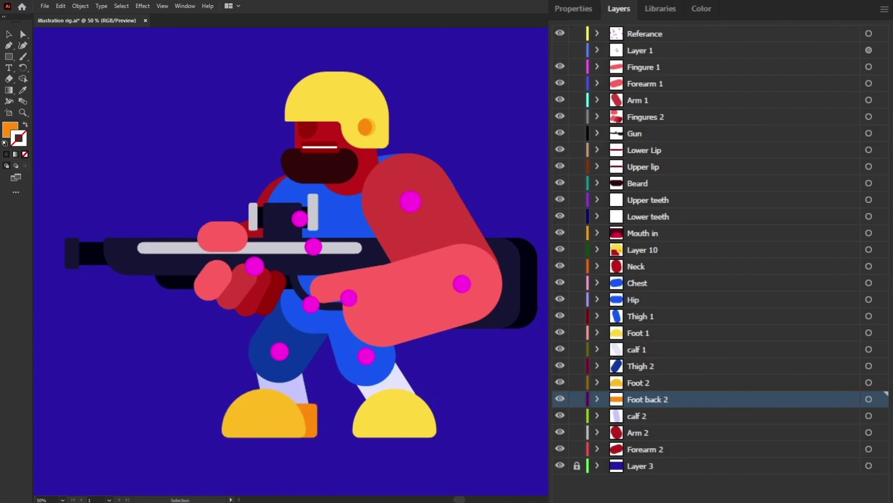
mouse_move(270, 434)
mouse_down()
mouse_move(300, 433)
mouse_move(269, 442)
mouse_move(285, 433)
mouse_move(265, 433)
mouse_move(284, 441)
mouse_move(266, 436)
mouse_up()
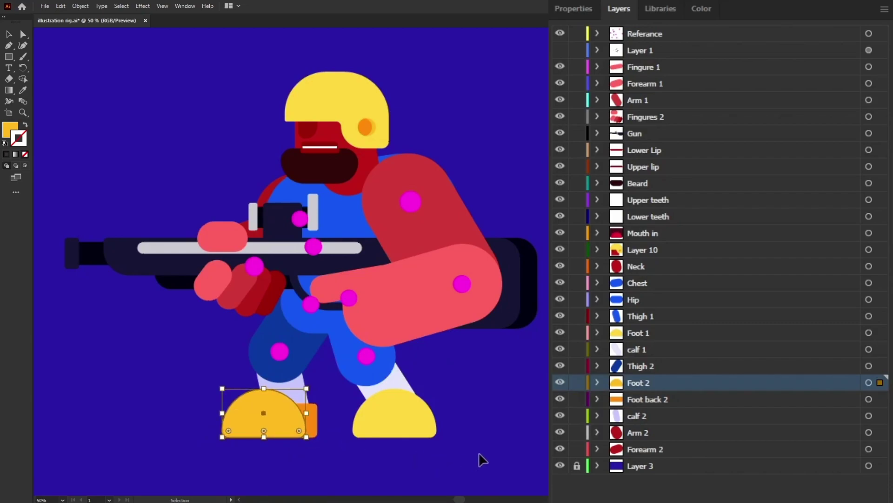
scroll(505, 419, up, 1)
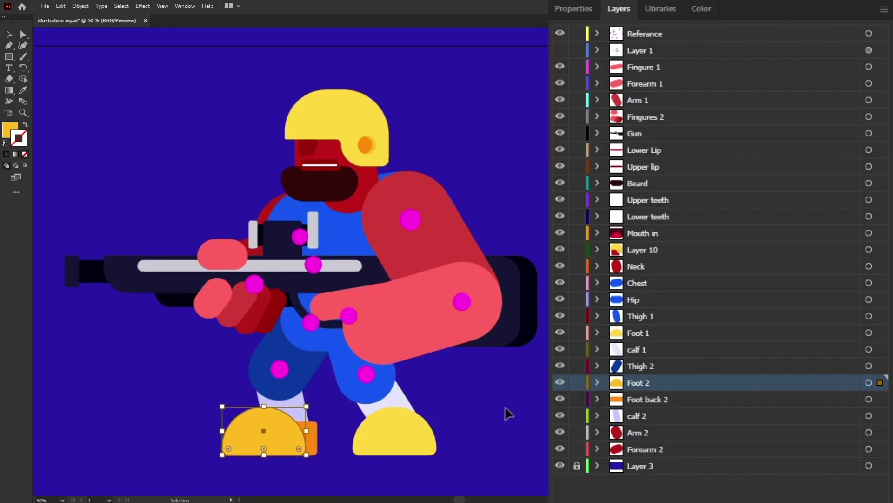
- Examine the gun artwork as one part on the Gun layer, leaving its position as it was
click(539, 307)
drag(308, 269, 168, 155)
key(ctrl+z)
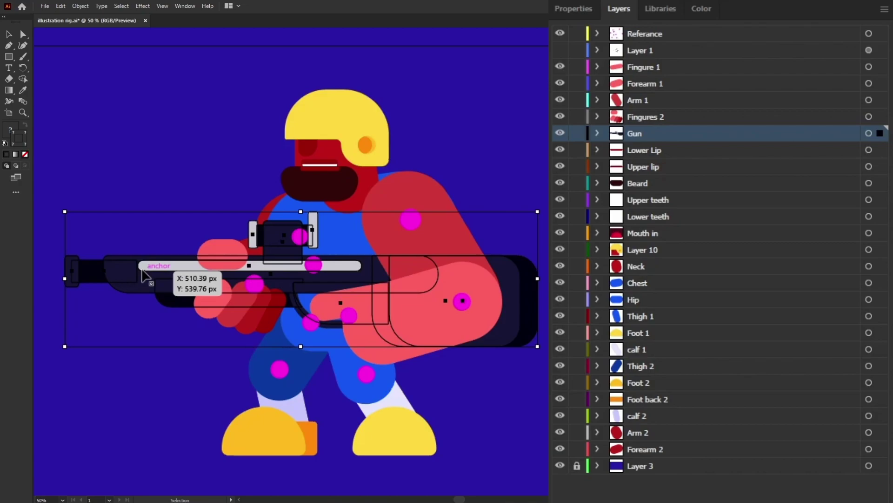
click(46, 197)
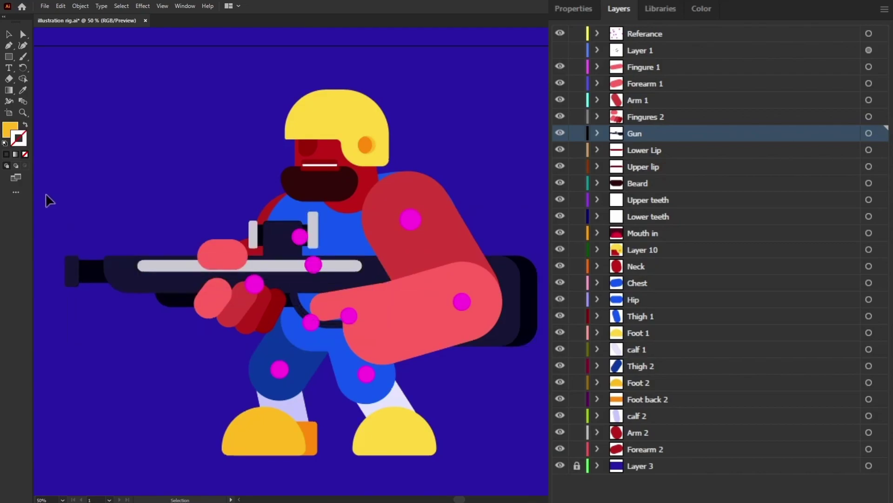
scroll(63, 201, up, 1)
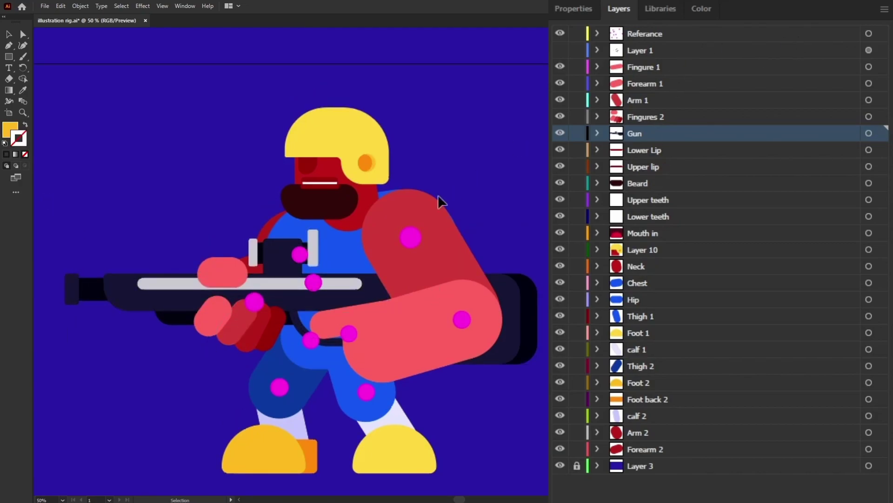
- Examine the magenta joint markers on the Referance layer, selecting single dots and the layer's whole contents
click(410, 237)
click(466, 326)
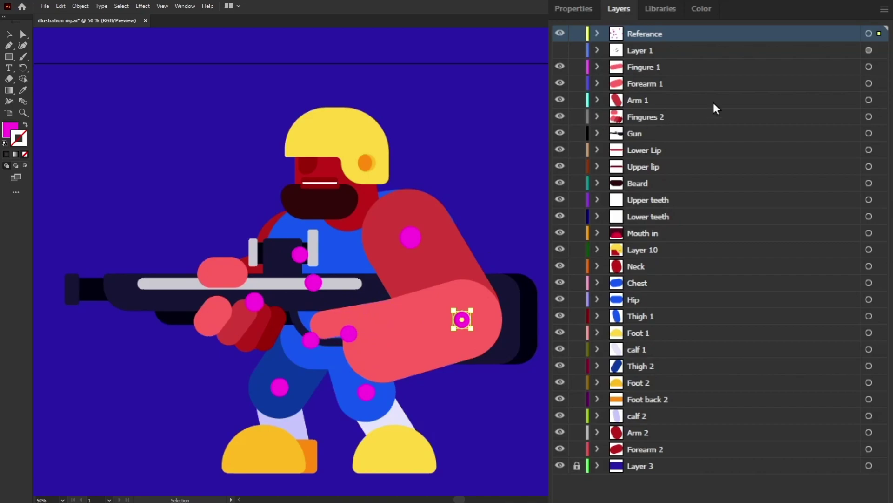
click(869, 34)
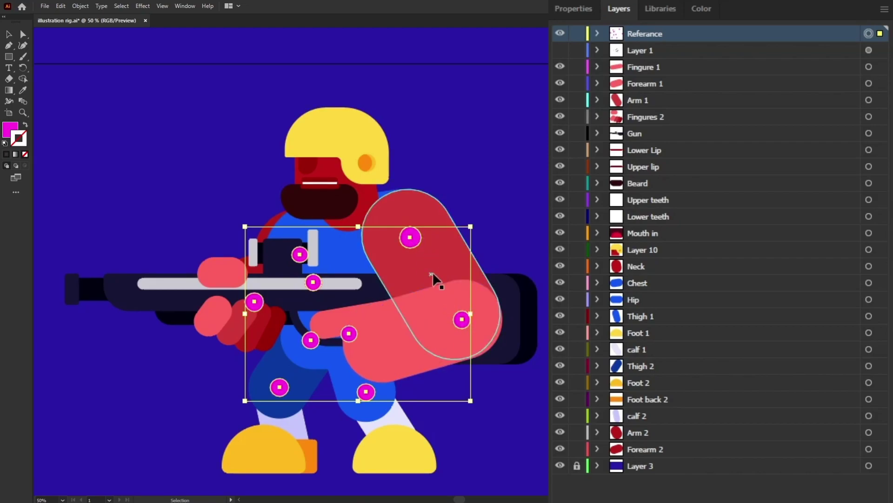
key(ctrl+shift+a)
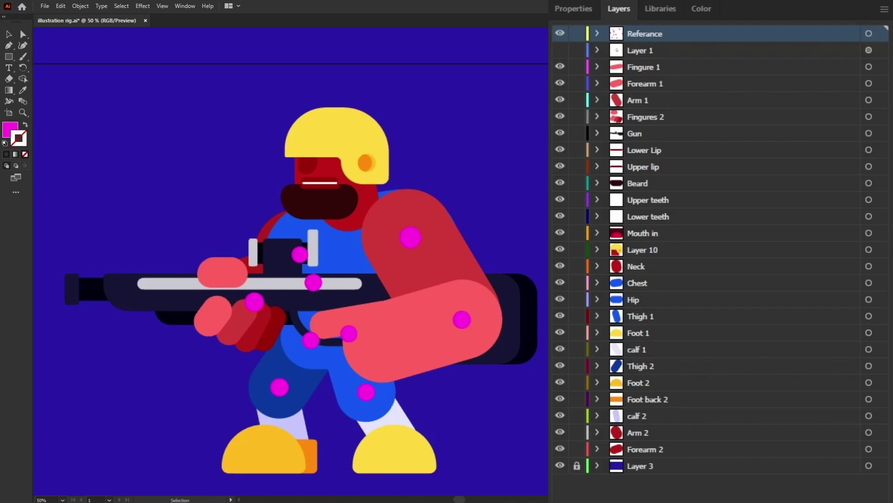
- Examine the face layers by selecting the Beard and Lower Lip shapes, and clear the selection
click(336, 207)
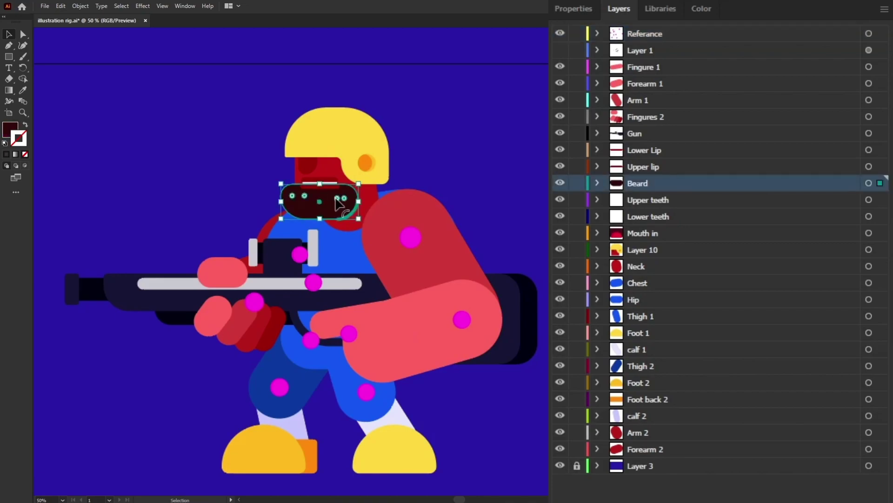
mouse_move(333, 201)
mouse_down()
mouse_move(328, 217)
mouse_move(320, 200)
mouse_move(333, 234)
mouse_move(325, 203)
mouse_up()
click(327, 186)
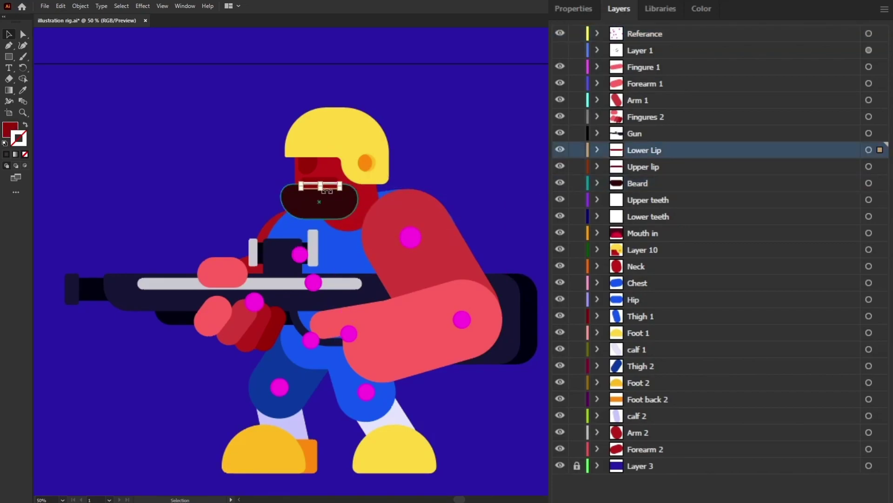
click(680, 187)
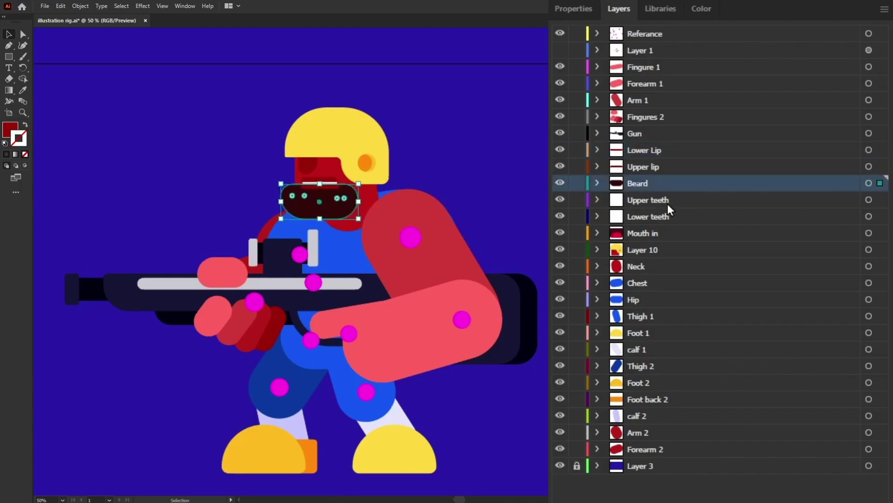
key(ctrl+z)
key(ctrl+shift+a)
key(ctrl+shift+z)
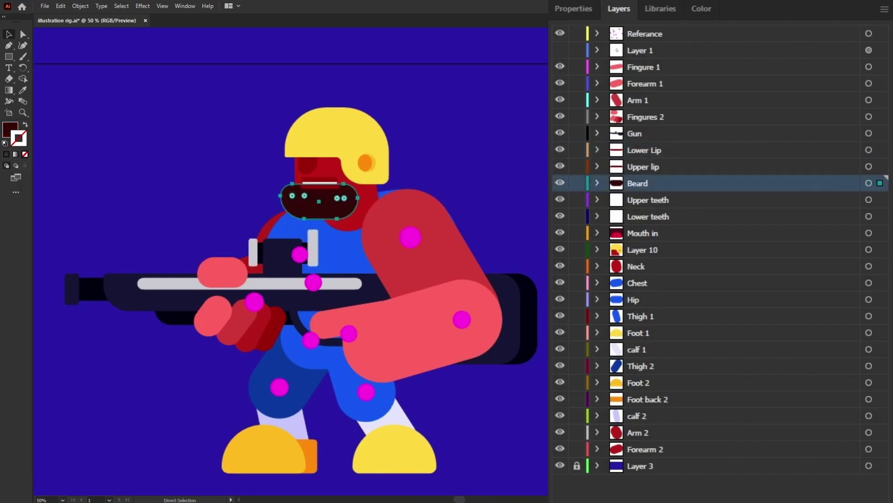
scroll(291, 265, up, 1)
key(ctrl+shift+a)
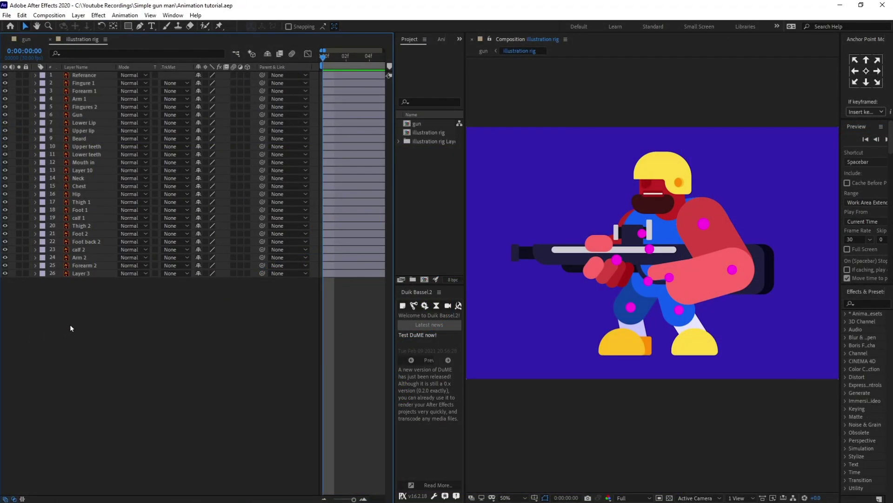
- In After Effects, create shapes from the Referance vector layer and delete the original Referance layer
click(89, 76)
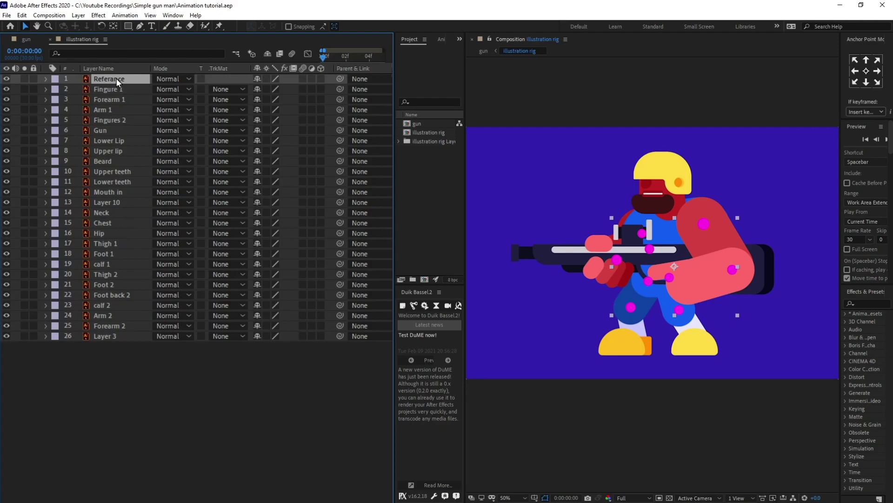
right_click(109, 79)
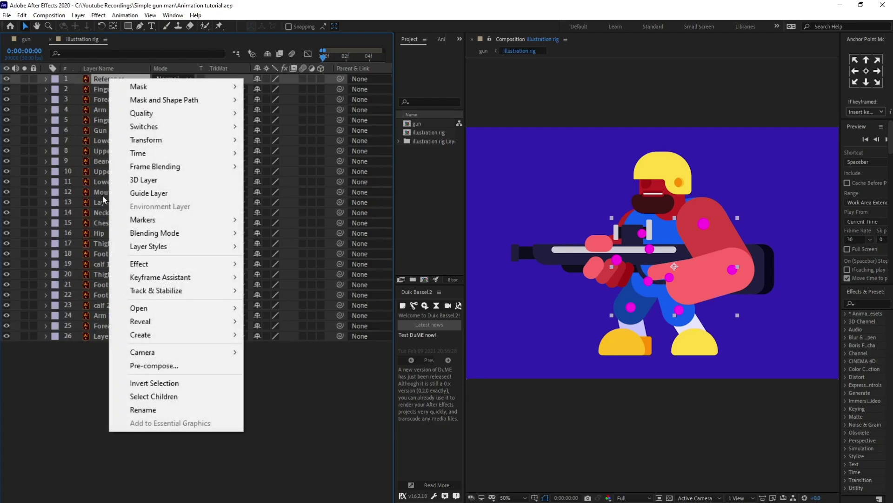
mouse_move(236, 335)
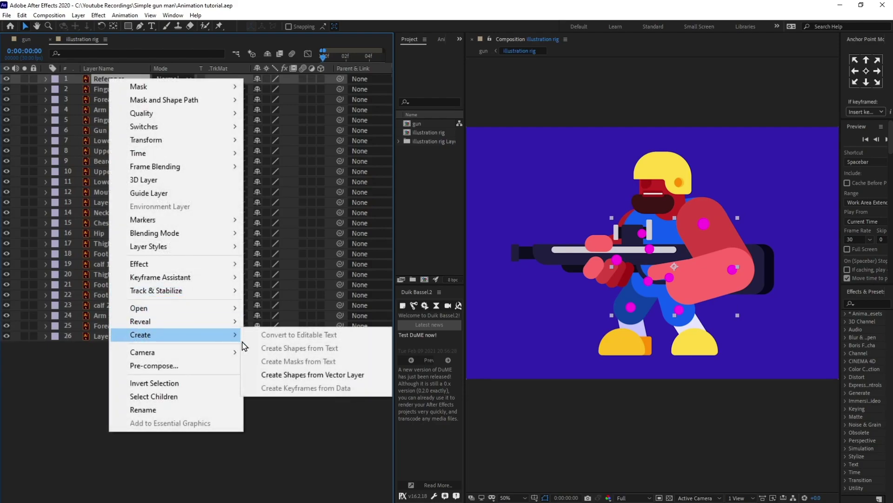
click(312, 378)
click(114, 91)
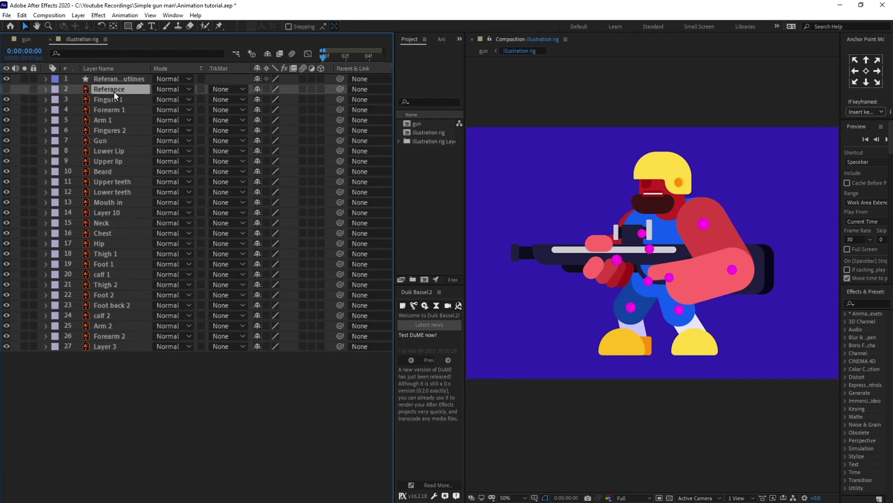
key(Delete)
- Rename the new outlines shape layer as Referance and clear the selection
click(117, 79)
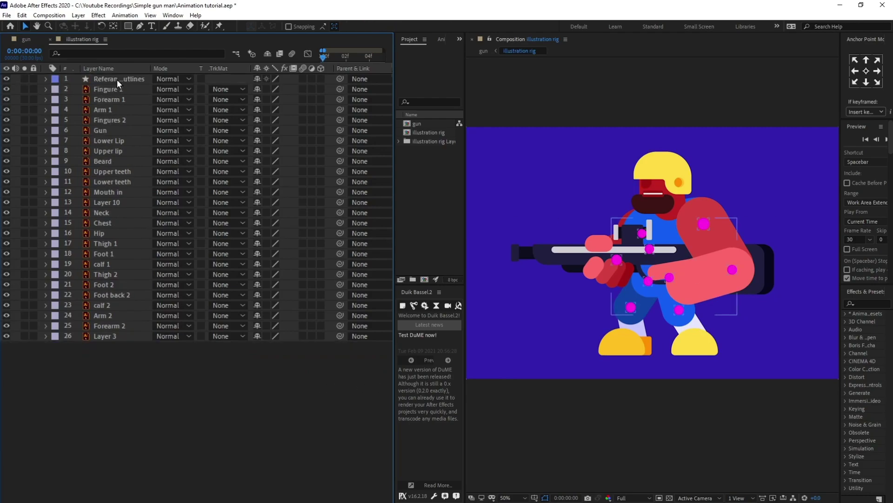
key(Return)
key(End)
key(BackSpace)
key(BackSpace)
key(BackSpace)
key(BackSpace)
key(BackSpace)
key(BackSpace)
key(BackSpace)
key(BackSpace)
key(BackSpace)
key(Return)
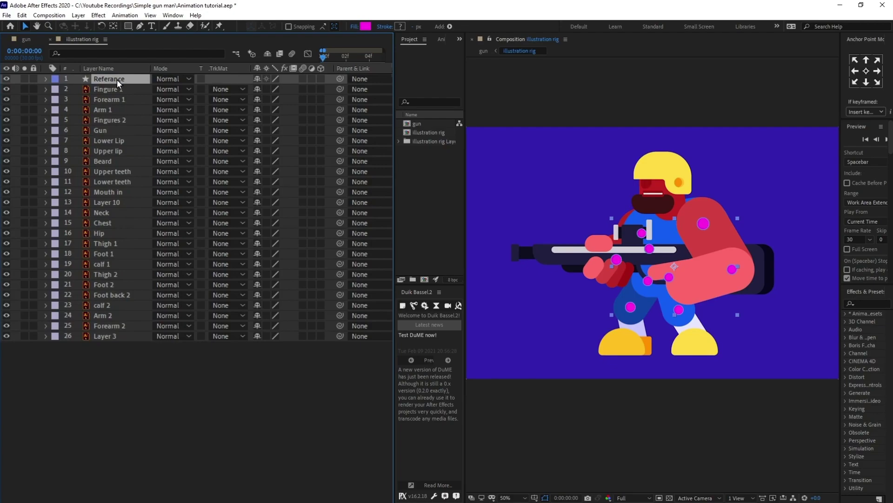
click(174, 401)
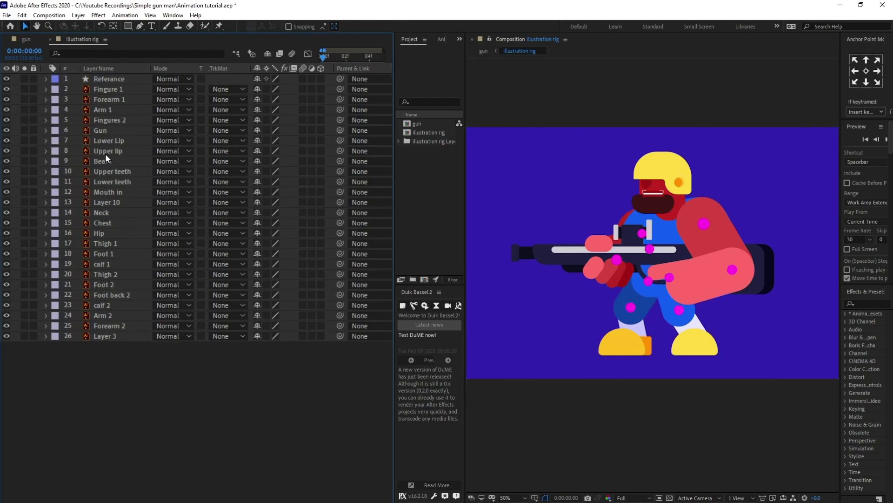
- Pre-compose the layers from Lower Lip through Layer 10 into a new composition named Head
click(109, 141)
shift+click(107, 211)
ctrl+click(107, 212)
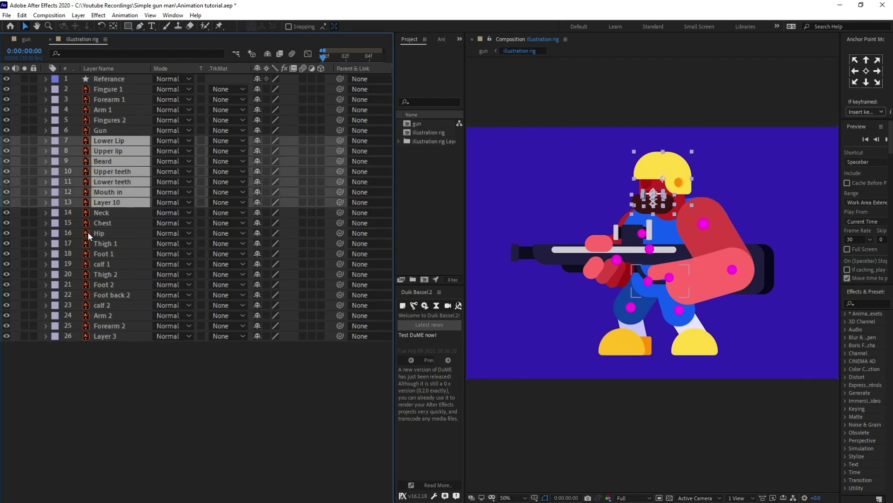
click(24, 202)
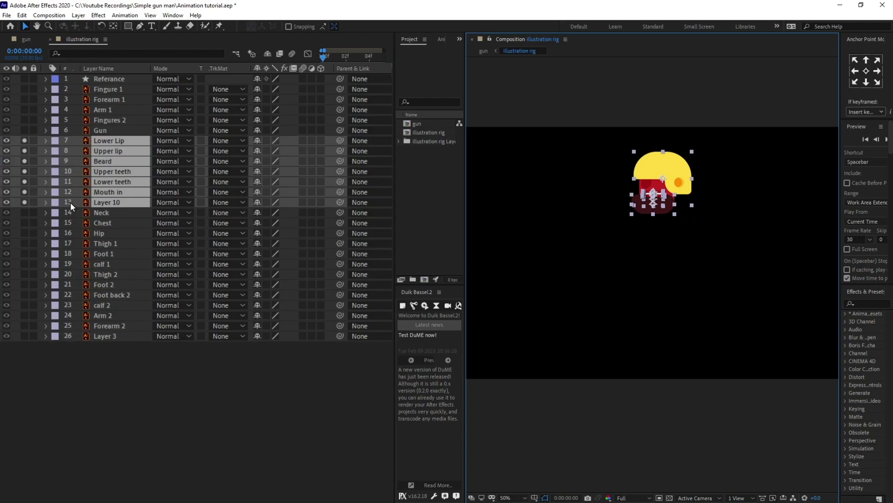
key(ctrl+z)
key(ctrl+shift+c)
text(H)
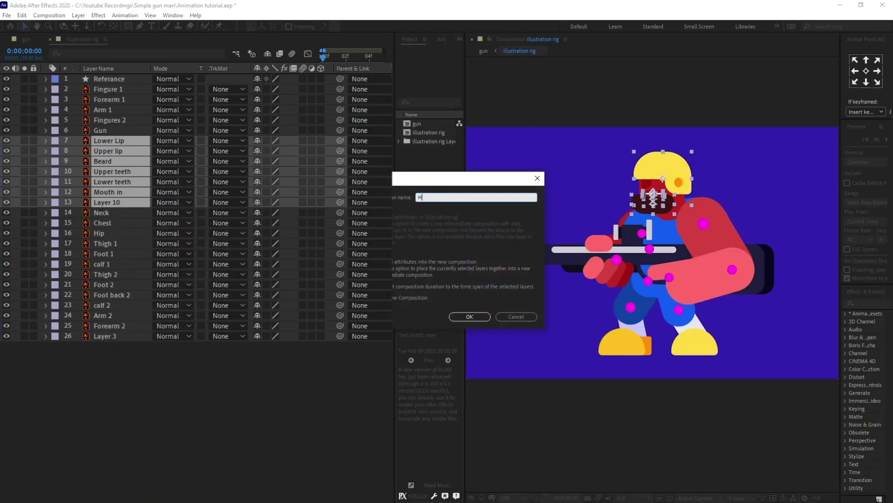
text(ead)
key(Return)
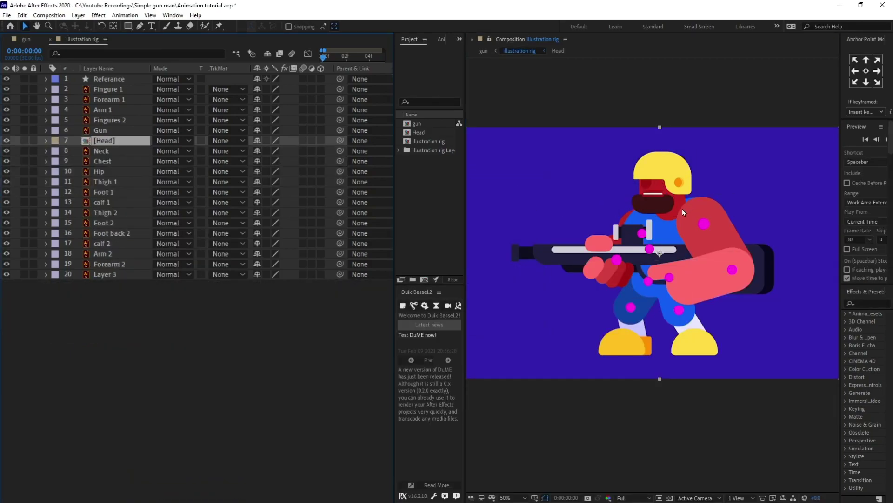
- Move the Head layer's anchor point to where the helmet meets the neck, and the Neck layer's anchor point onto the neck behind the beard
key(y)
drag(673, 241, 682, 208)
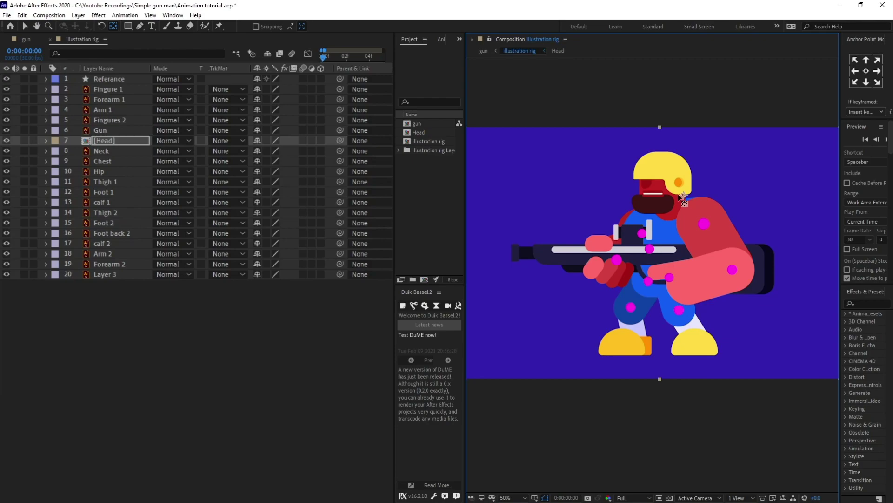
click(100, 153)
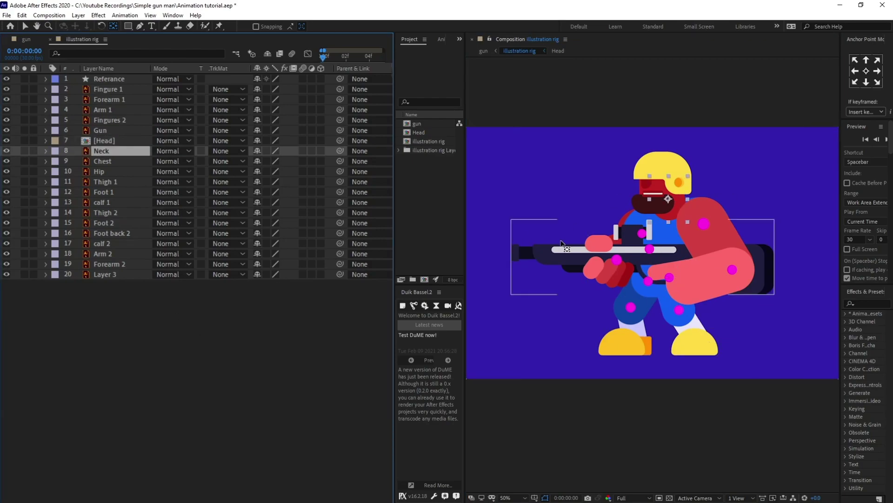
scroll(689, 203, up, 2)
drag(654, 203, 670, 223)
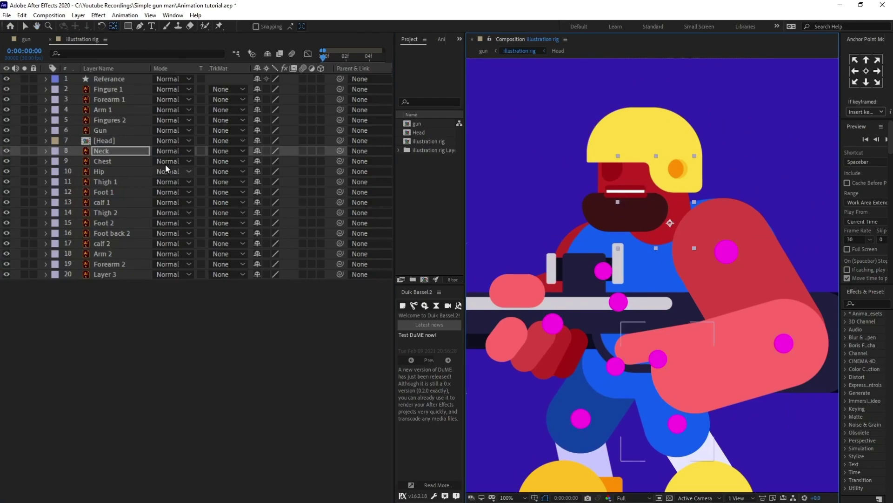
- Parent the Head layer to Neck, Neck to Chest, and Chest to Hip
key(comma)
click(118, 141)
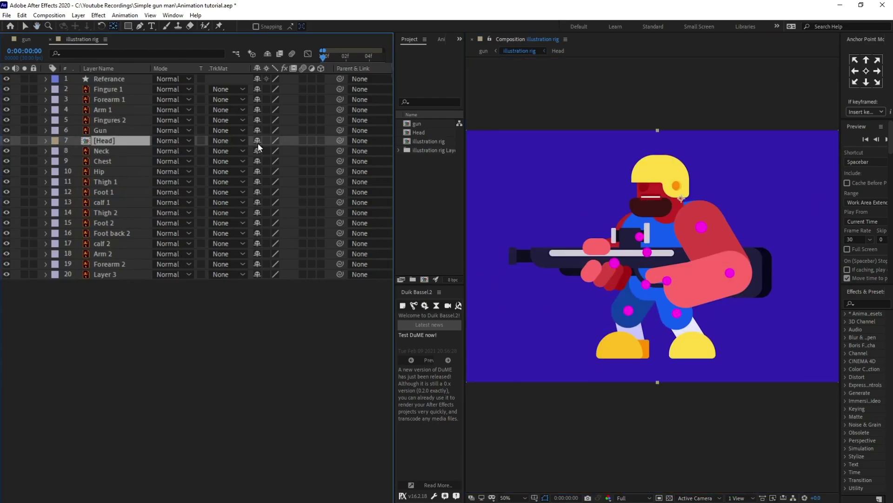
drag(340, 141, 161, 161)
click(126, 153)
click(117, 163)
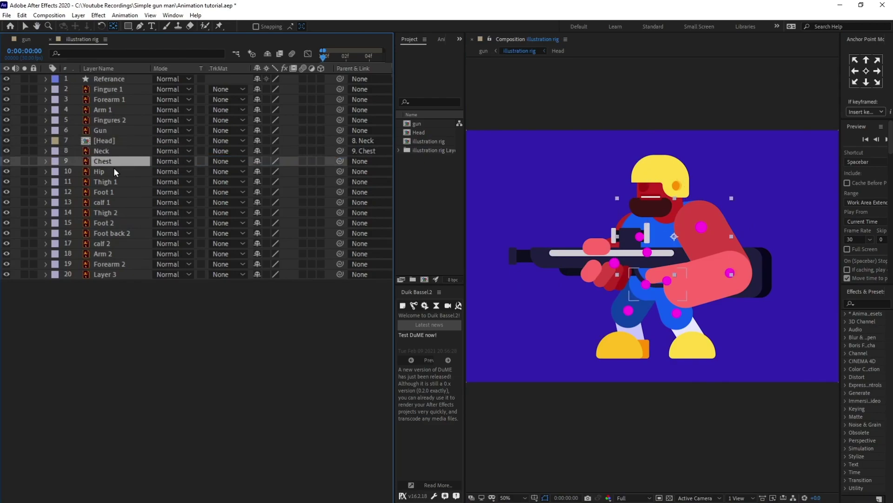
drag(341, 162, 125, 171)
- Move the Hip layer's anchor point to the bottom centre of the hips, between the thighs
click(126, 172)
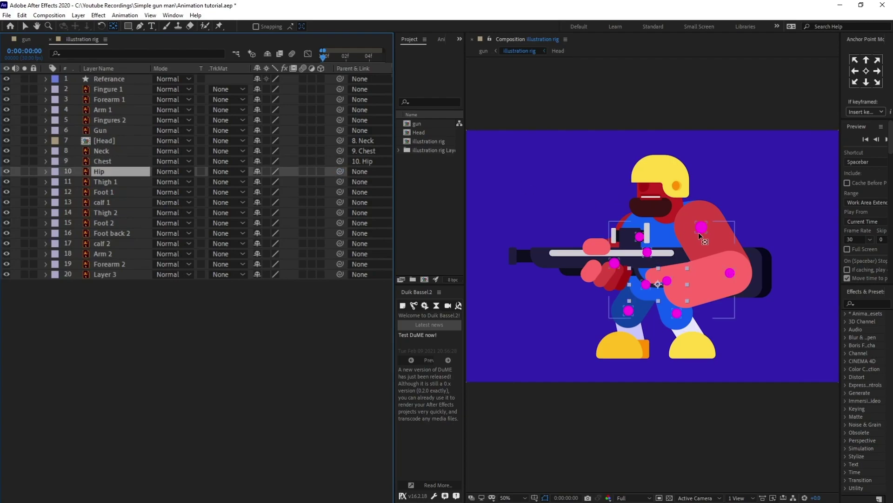
key(period)
key(h)
key(y)
drag(662, 290, 662, 321)
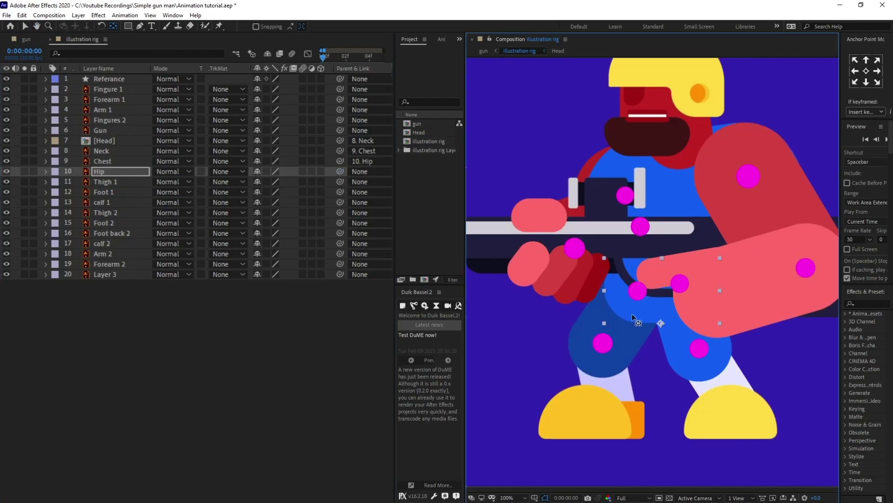
click(160, 338)
key(ctrl+a)
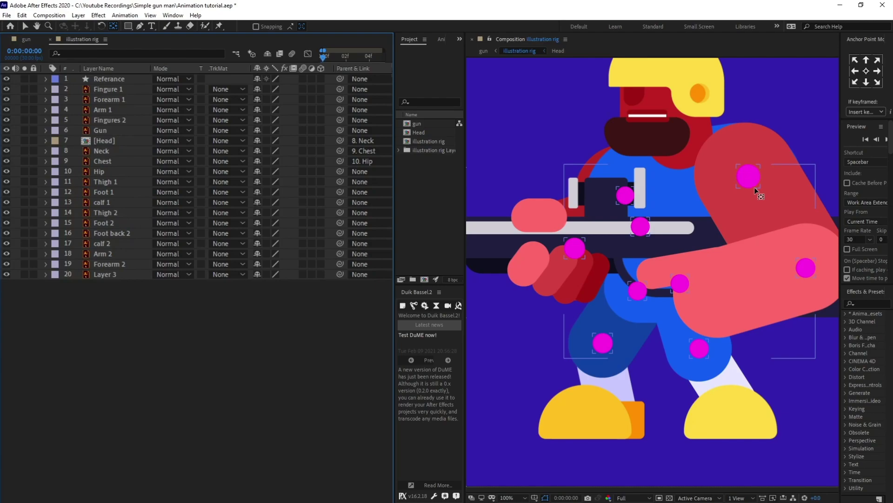
click(119, 349)
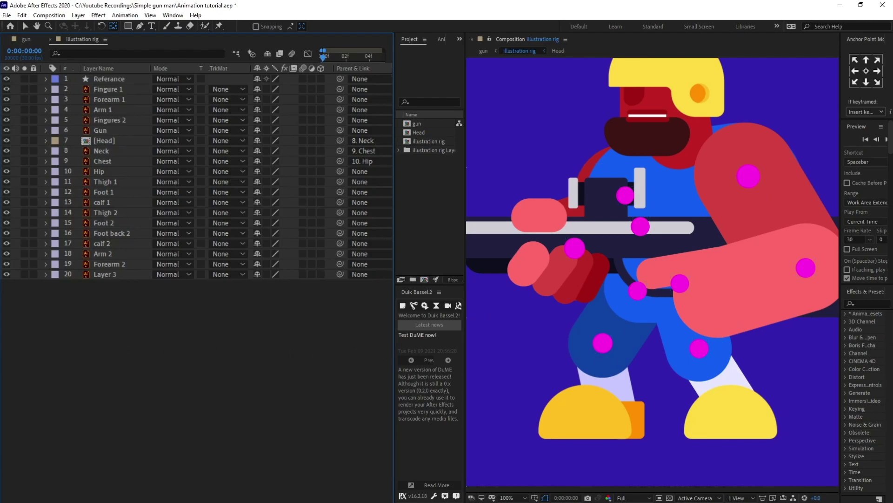
- Add a Duik Arm structure to the composition and move its four structure layers directly below the Referance layer
drag(394, 304, 369, 304)
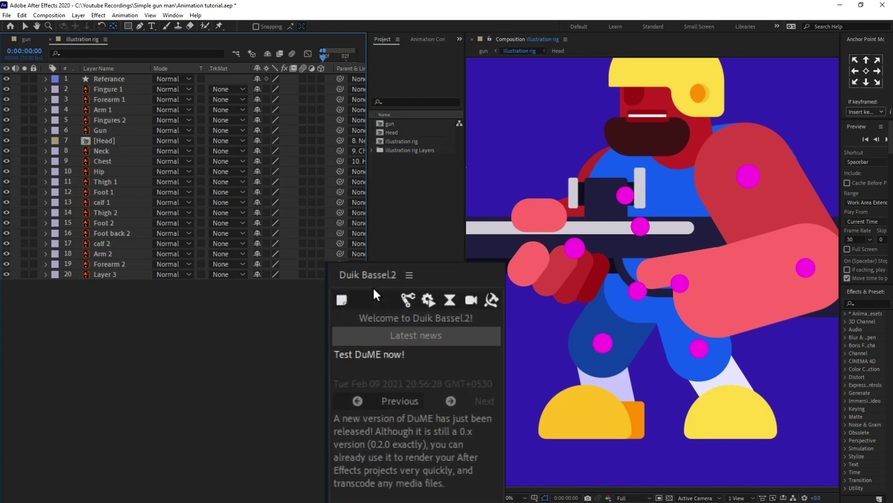
click(405, 298)
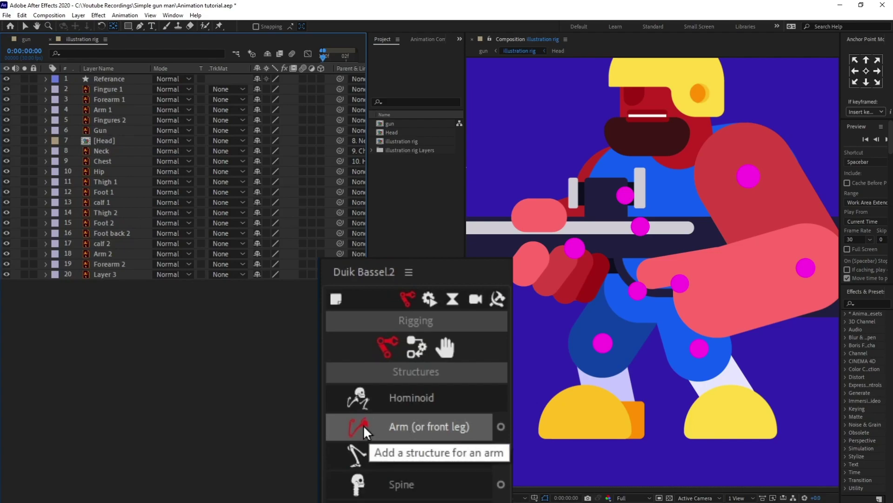
click(394, 430)
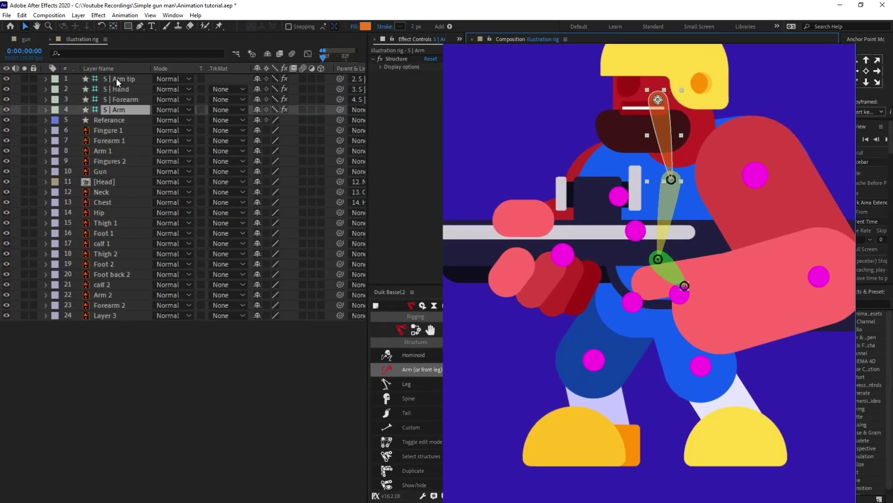
shift+click(116, 78)
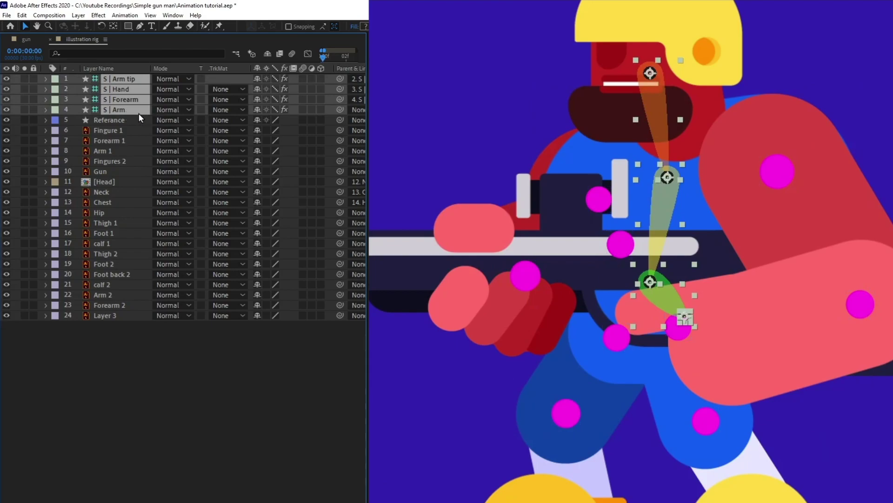
drag(128, 113, 137, 132)
- Solo the Referance layer, the four arm structure layers, Fingure 1, Forearm 1 and Arm 1, and clear the selection
shift+click(107, 151)
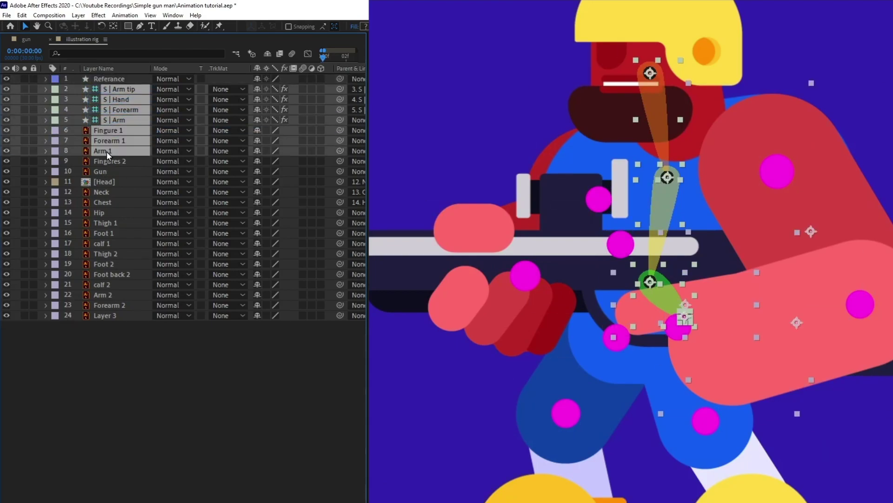
ctrl+click(108, 79)
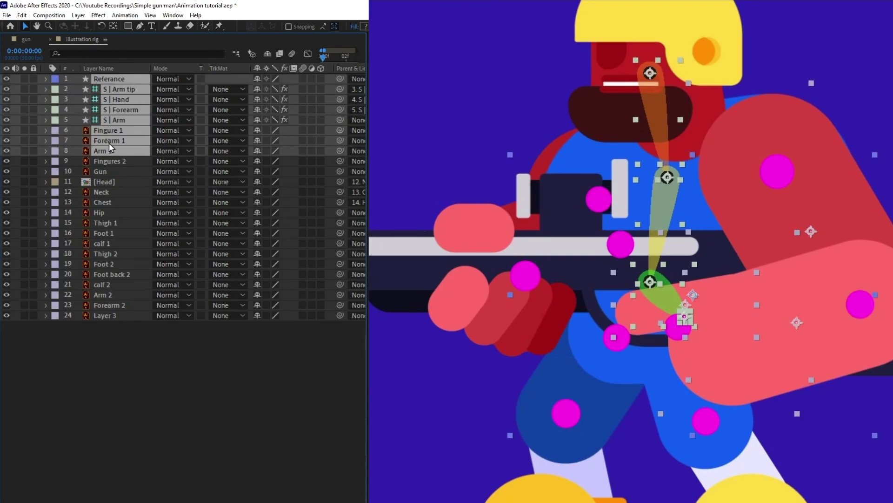
click(22, 78)
click(228, 414)
- Place the arm structure's shoulder and elbow joints on their reference markers, and its hand and tip joints in the front part of the forearm
drag(650, 73, 777, 169)
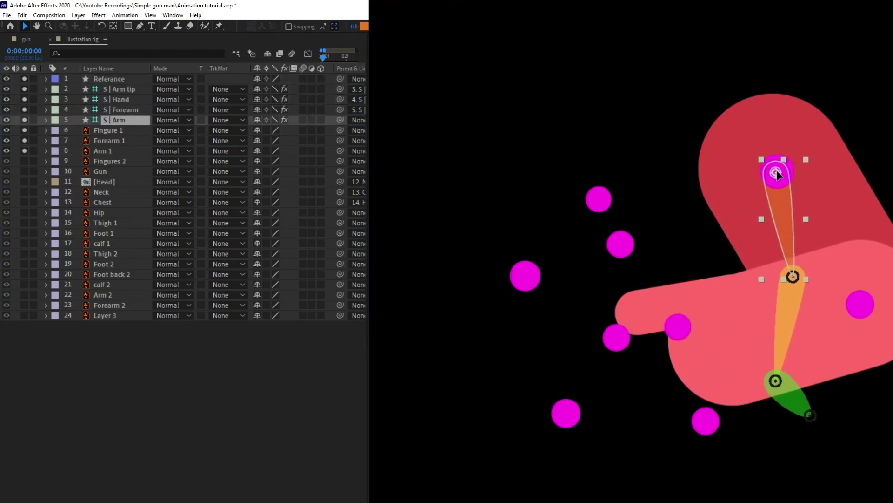
key(space)
drag(793, 221, 727, 153)
drag(730, 217, 489, 356)
drag(580, 242, 709, 296)
scroll(714, 303, down, 3)
drag(675, 393, 576, 333)
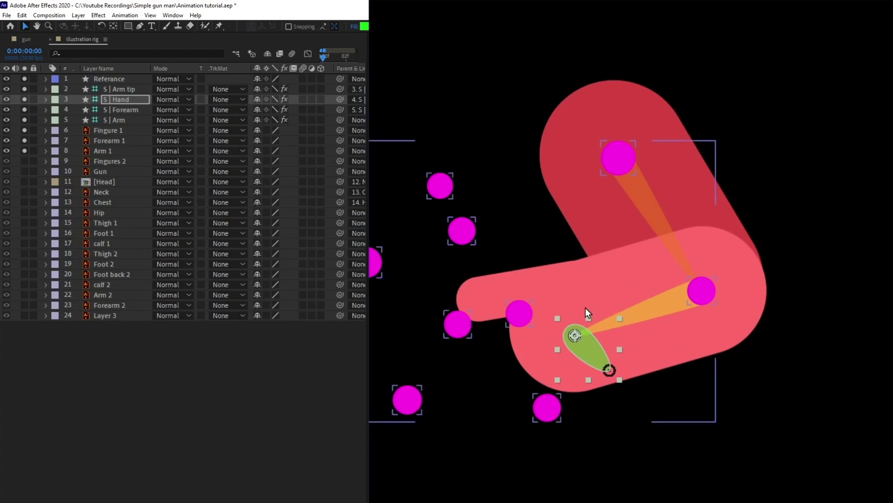
drag(609, 370, 524, 347)
click(208, 369)
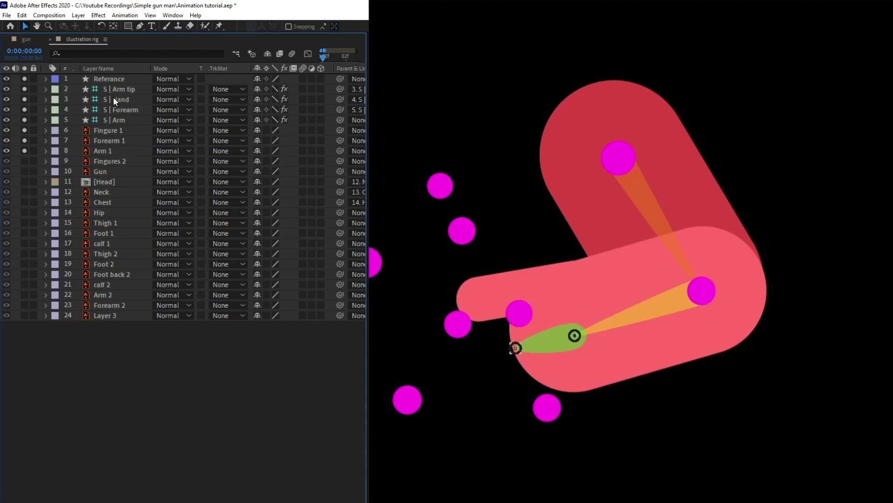
- Parent Arm 1 to the S | Arm structure, Forearm 1 to S | Forearm, and Fingure 1 to S | Hand
click(113, 150)
drag(340, 150, 124, 121)
click(118, 141)
drag(336, 141, 122, 111)
click(113, 132)
drag(340, 130, 133, 102)
- Apply Auto-rig & IK to the four front arm structure layers and collapse the new hand controller's properties
click(128, 120)
shift+click(130, 89)
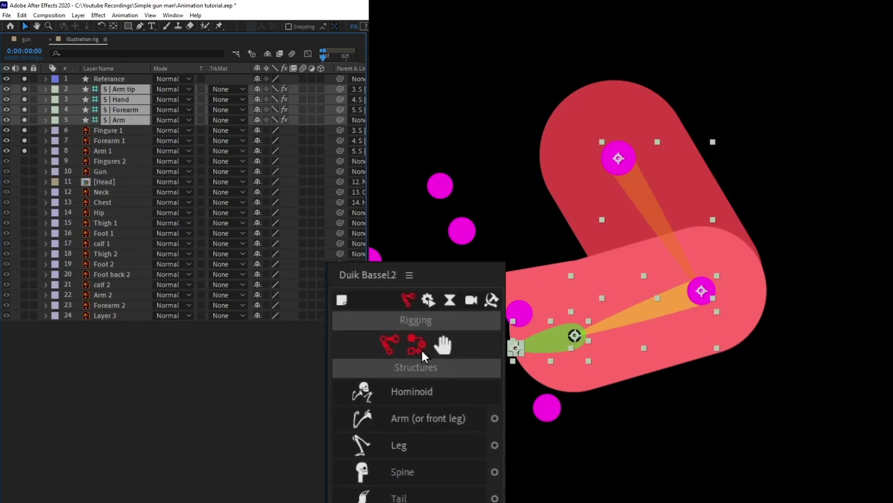
click(417, 348)
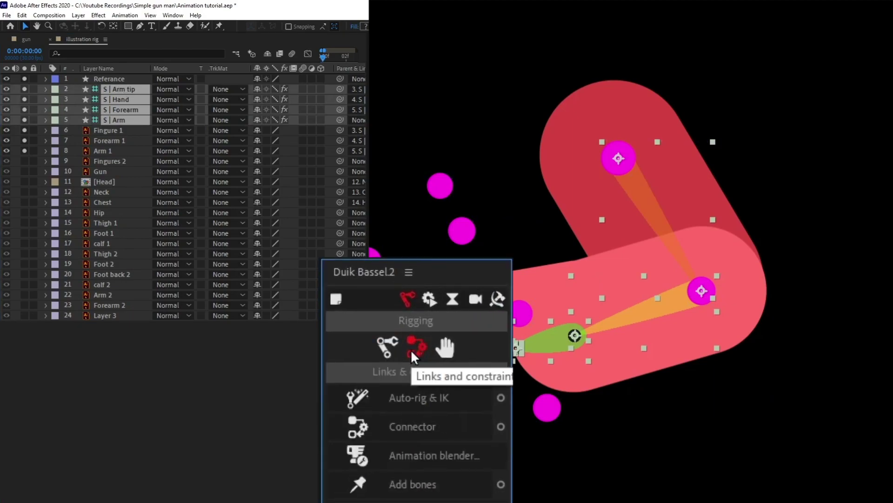
click(418, 398)
mouse_move(574, 326)
mouse_down()
mouse_move(583, 344)
mouse_move(576, 323)
mouse_up()
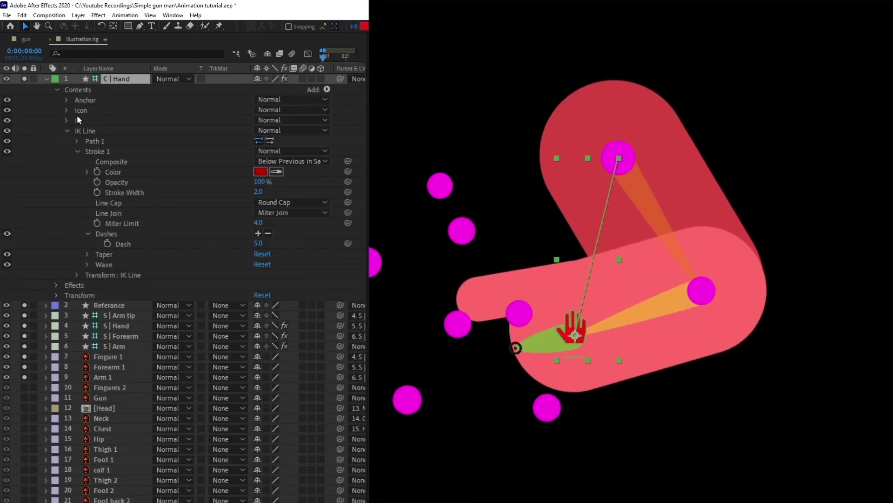
click(47, 79)
- Turn off solo for the arm layers and parent the Gun layer to the C | Hand controller
drag(21, 181, 21, 186)
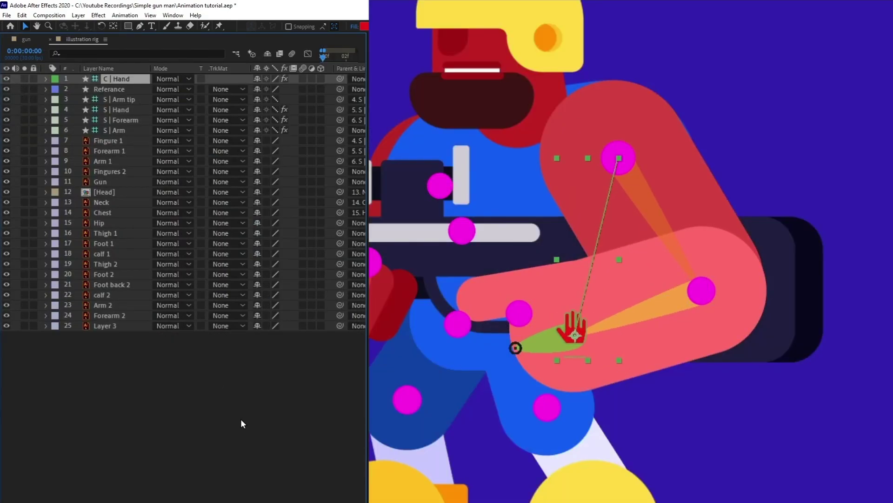
drag(592, 281, 740, 248)
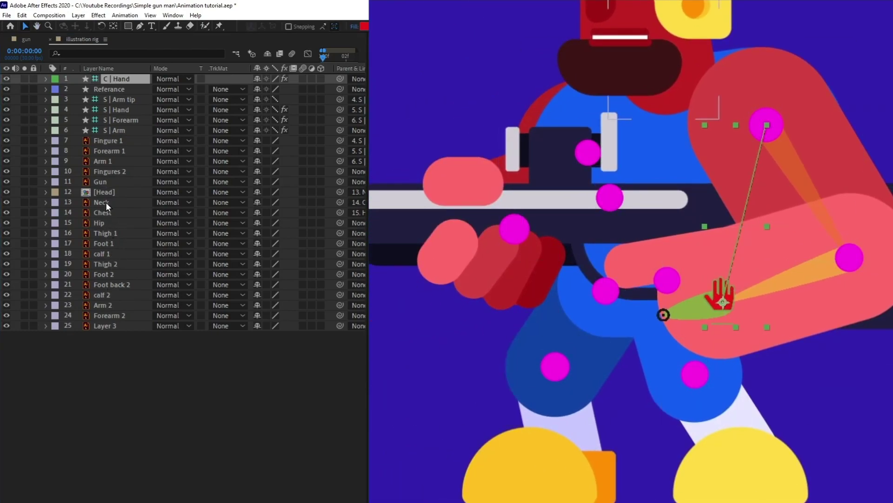
click(103, 182)
drag(339, 182, 127, 81)
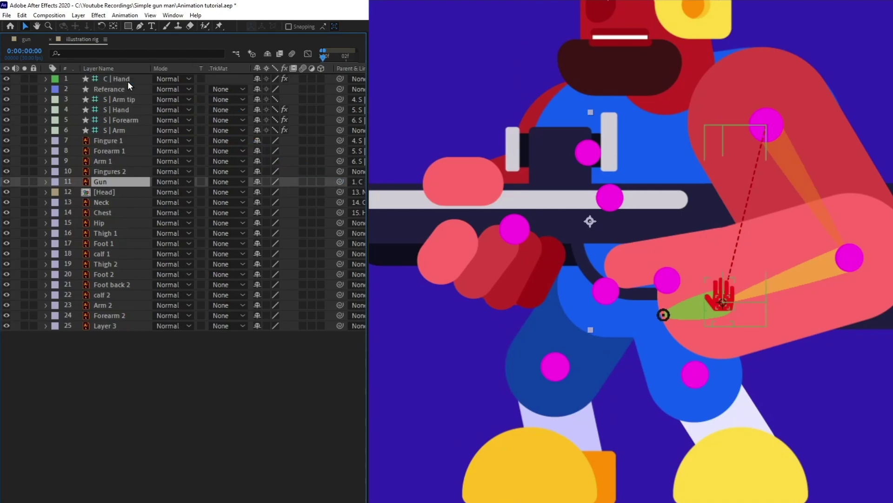
- Test the arm and gun rig by moving the C | Hand controller slightly, and undo the move
click(128, 81)
drag(733, 312, 712, 309)
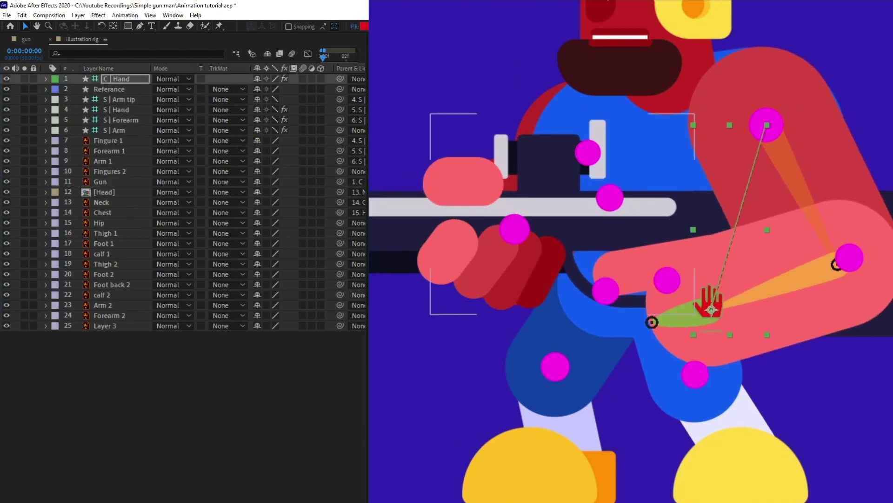
key(ctrl+z)
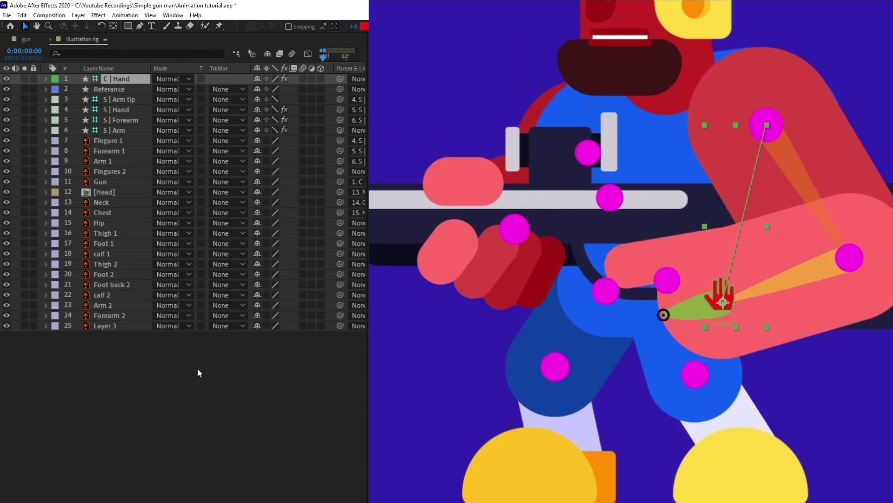
- Solo Arm 2, Forearm 2, Fingures 2 and Referance, and add a second Duik Arm structure
click(102, 315)
ctrl+click(104, 307)
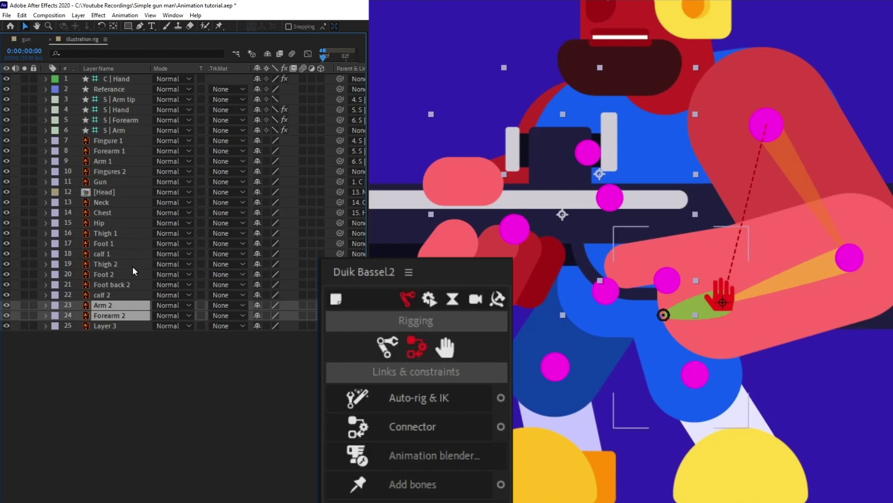
ctrl+click(110, 172)
click(25, 171)
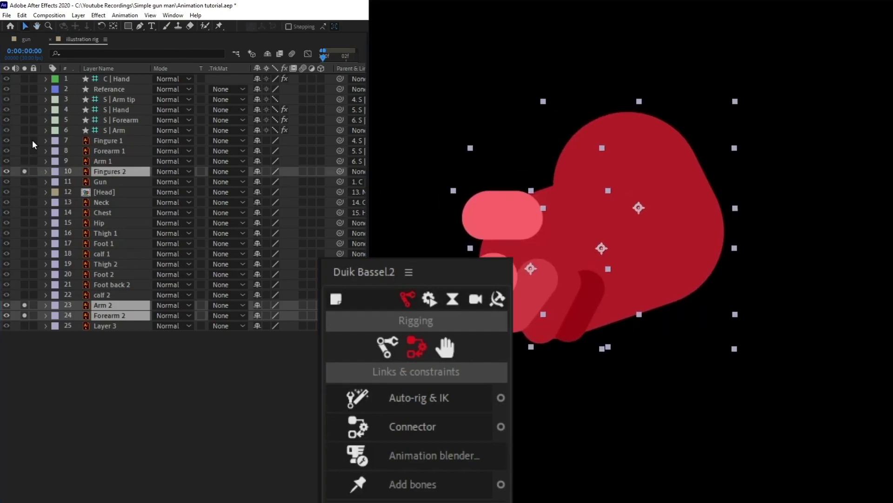
click(25, 89)
click(387, 347)
click(409, 426)
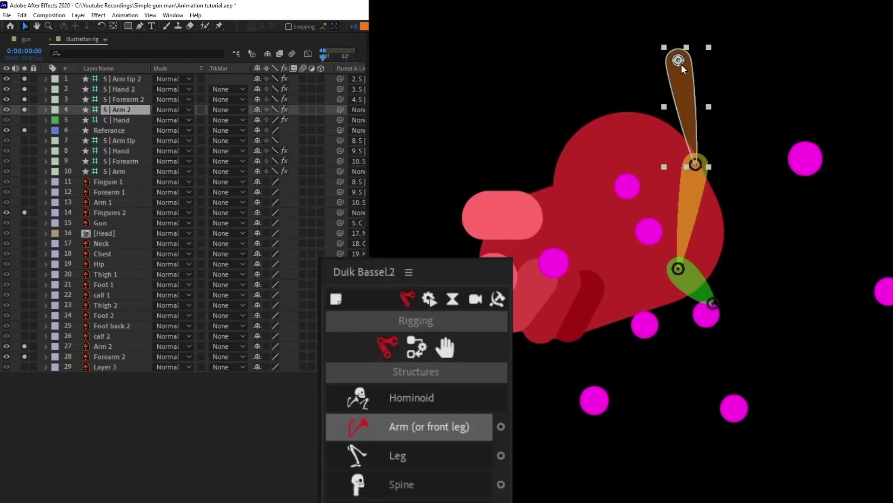
- Place the second arm structure's shoulder, elbow and wrist joints on the rear arm's reference markers, with its tip on the fingers
drag(678, 60, 628, 186)
scroll(639, 279, up, 1)
drag(659, 258, 662, 244)
drag(654, 253, 662, 136)
drag(627, 342, 534, 221)
drag(601, 293, 431, 255)
click(532, 220)
drag(531, 220, 719, 189)
drag(605, 211, 536, 290)
scroll(536, 290, down, 1)
- Turn off solo and parent Forearm 2, Arm 2 and Fingures 2 to the S | Forearm 2, S | Arm 2 and S | Hand 2 structures
drag(24, 79, 24, 356)
drag(340, 356, 102, 100)
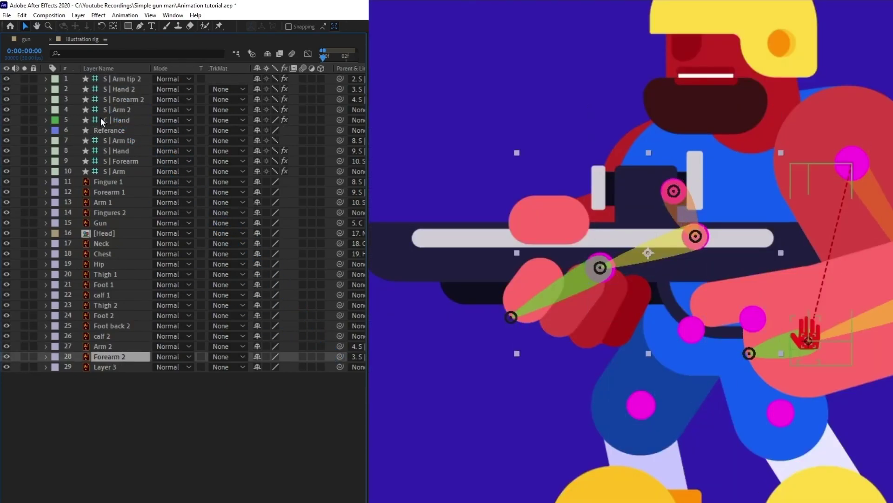
drag(341, 212, 118, 89)
- Apply Auto-rig & IK to the four second arm structure layers and collapse the C | Hand 2 controller's properties
click(125, 109)
shift+click(130, 80)
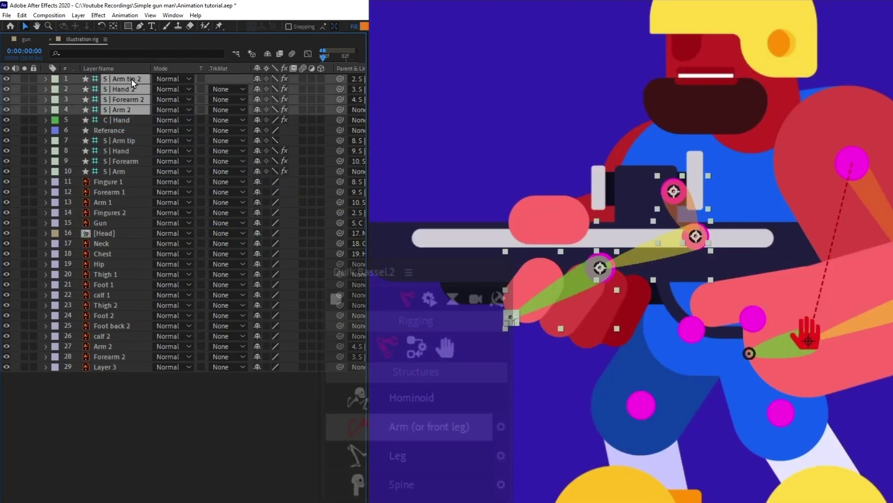
click(416, 346)
click(412, 402)
drag(599, 271, 596, 268)
click(47, 79)
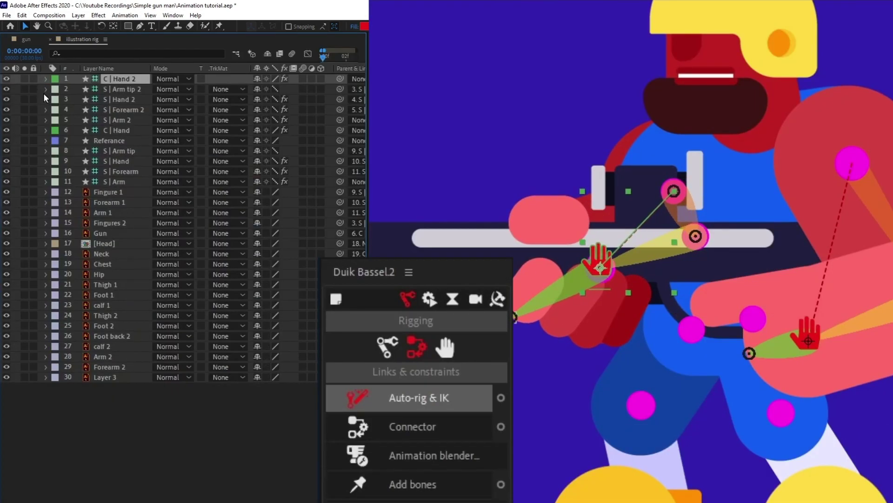
- Parent the C | Hand 2 controller to the Gun layer, then test-move the C | Hand controller and undo that move
drag(341, 80, 157, 236)
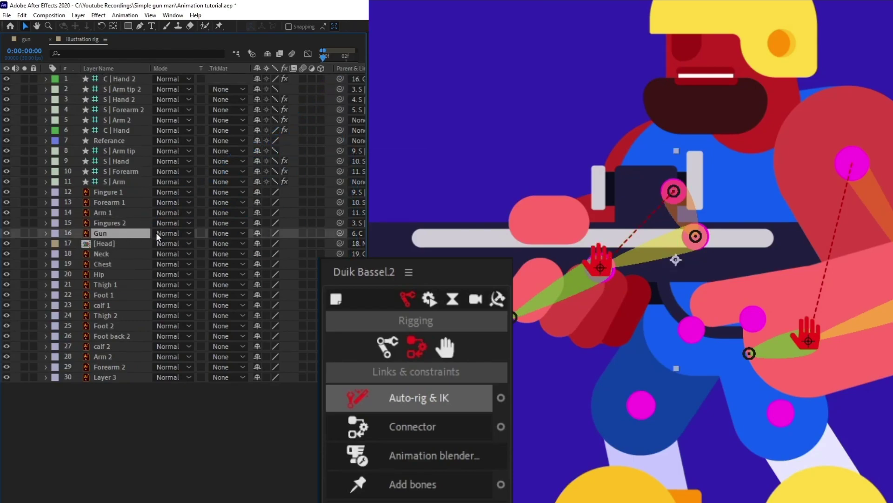
mouse_move(809, 339)
mouse_down()
mouse_move(805, 307)
mouse_move(794, 336)
mouse_move(806, 312)
mouse_move(799, 289)
mouse_move(810, 336)
mouse_move(814, 323)
mouse_up()
key(ctrl+z)
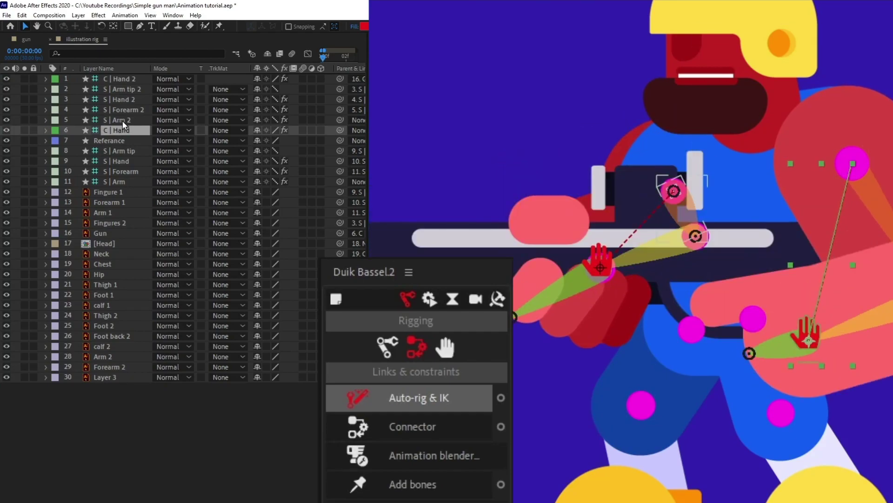
- Parent the S | Arm 2 and S | Arm structures to the Chest layer
click(122, 121)
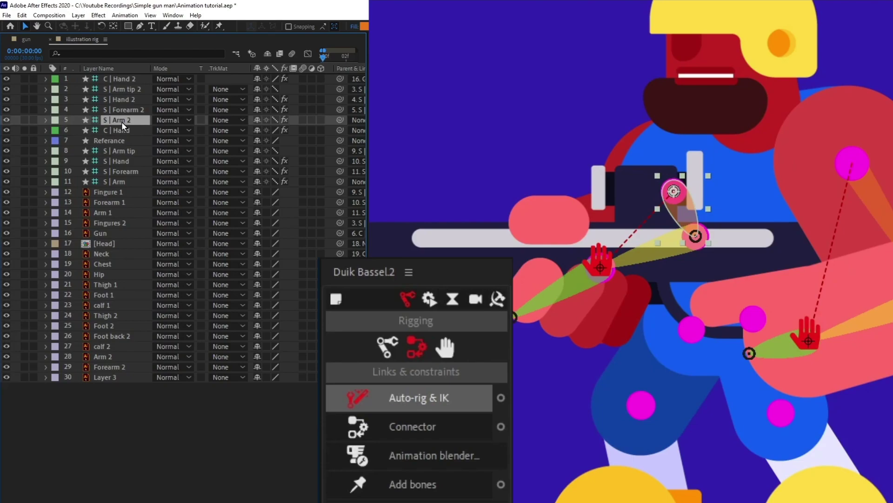
ctrl+click(120, 182)
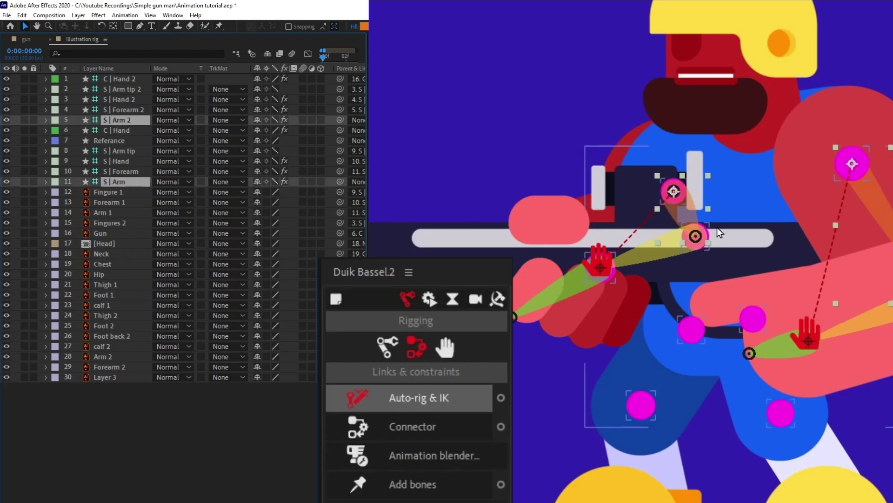
drag(294, 209, 114, 264)
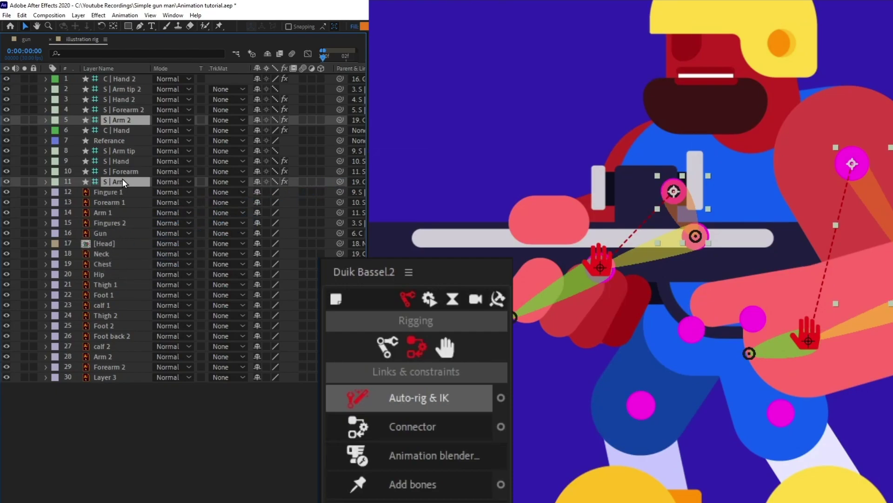
- Select all the arm structures, turn off their visibility and hide them from the layer list as shy layers
click(387, 352)
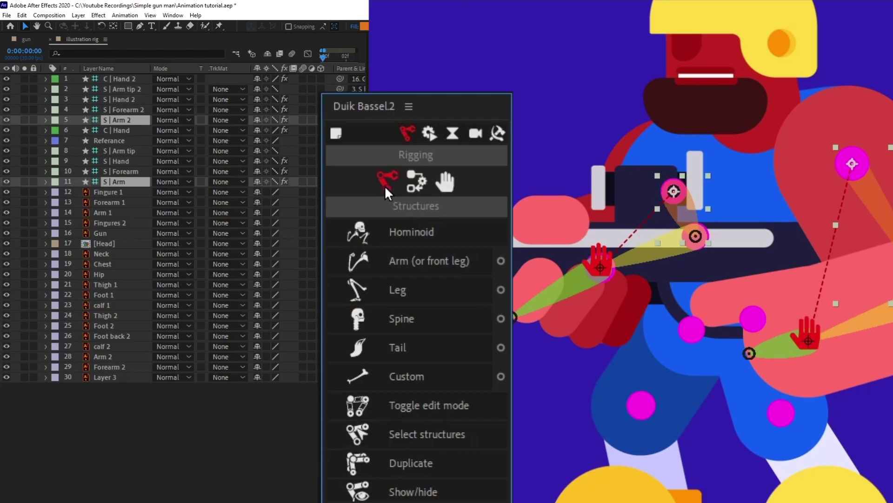
click(432, 442)
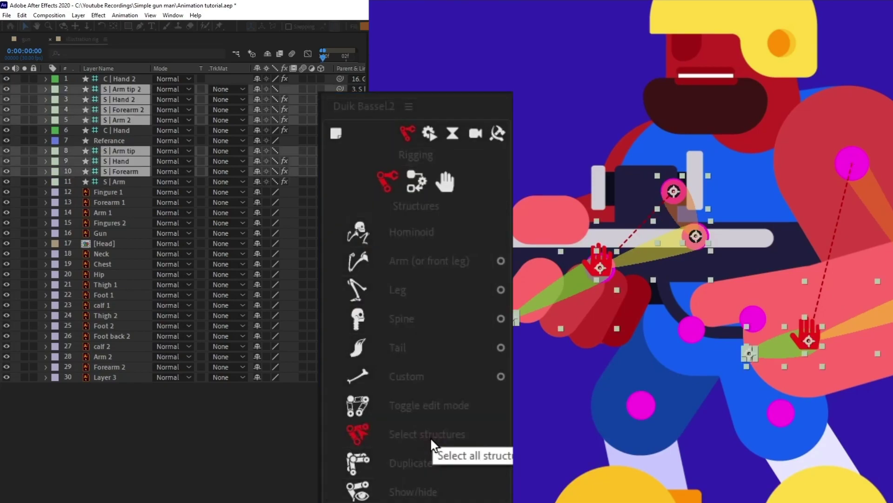
click(7, 185)
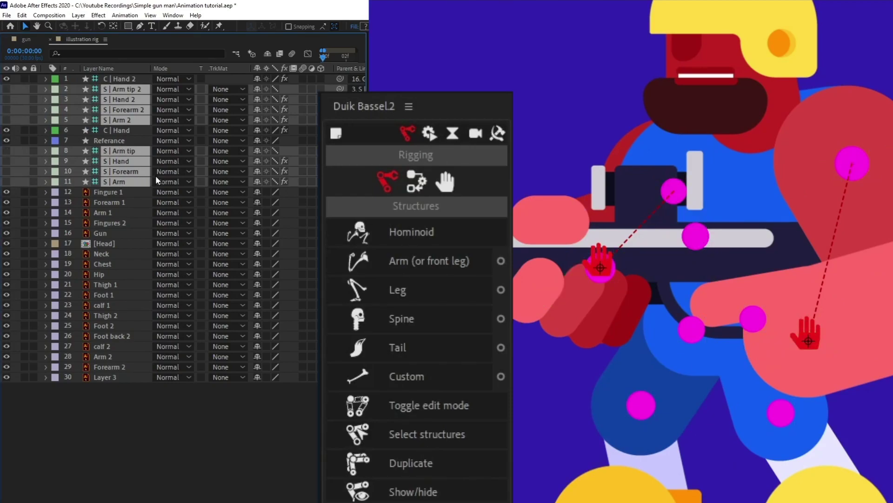
click(267, 54)
scroll(622, 348, down, 1)
scroll(623, 348, up, 1)
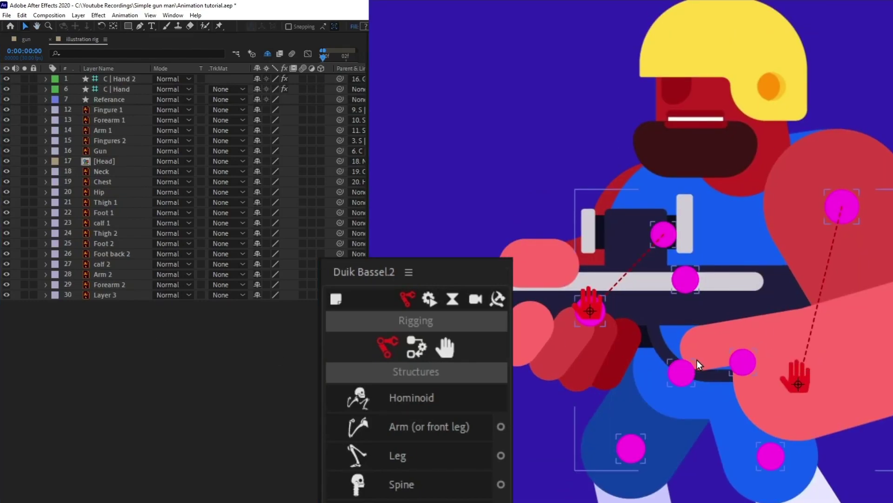
- Solo the Thigh 1, Foot 1, calf 1 and Referance layers, then clear the selection
scroll(700, 360, down, 1)
key(space)
drag(720, 400, 698, 371)
scroll(697, 375, up, 1)
click(126, 266)
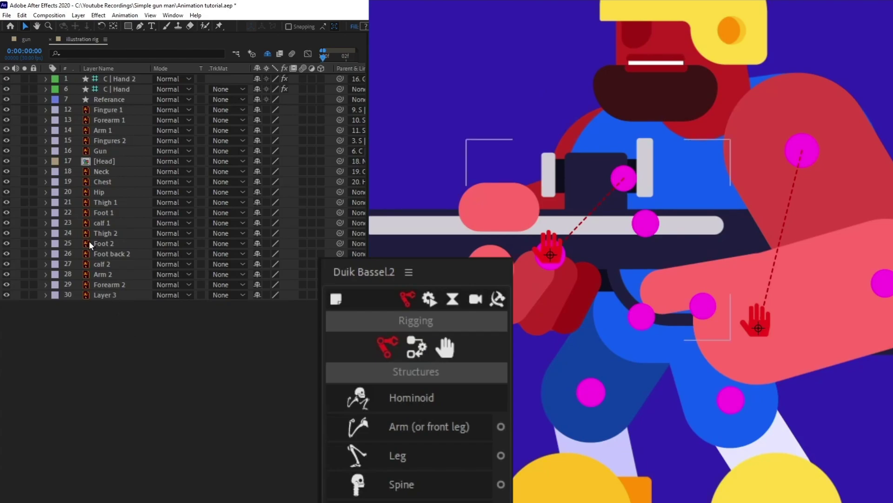
click(112, 233)
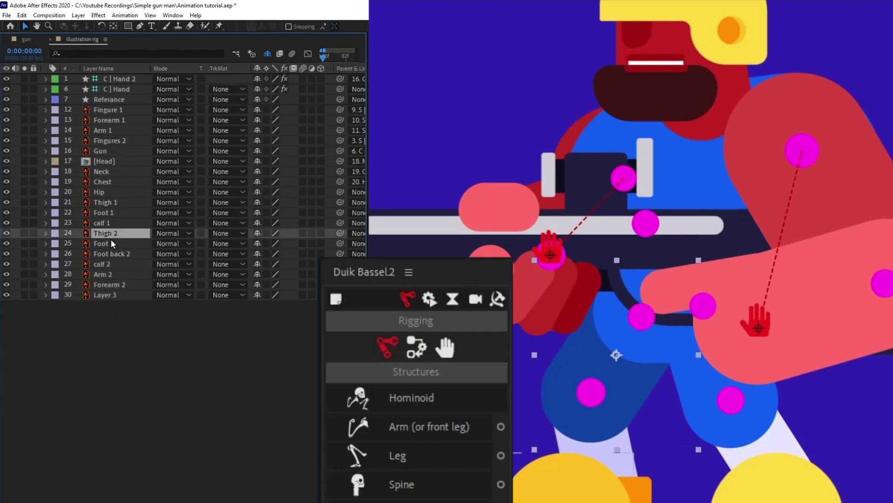
click(105, 205)
ctrl+click(108, 214)
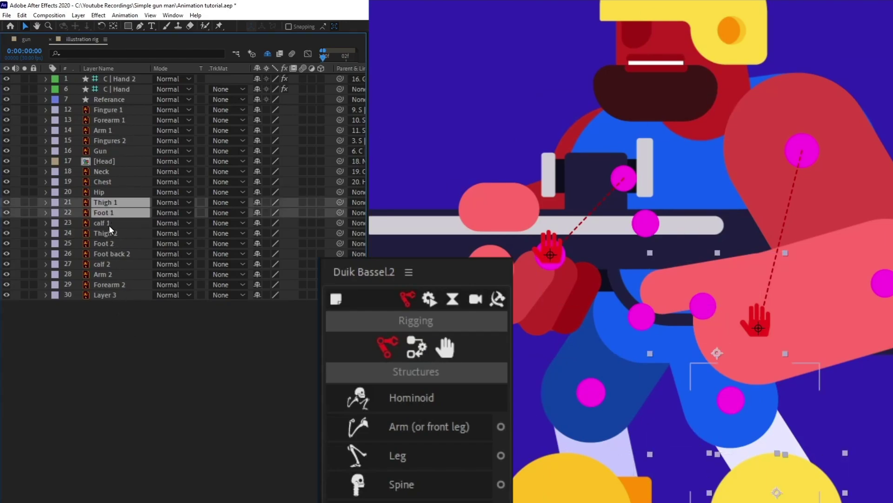
shift+click(106, 223)
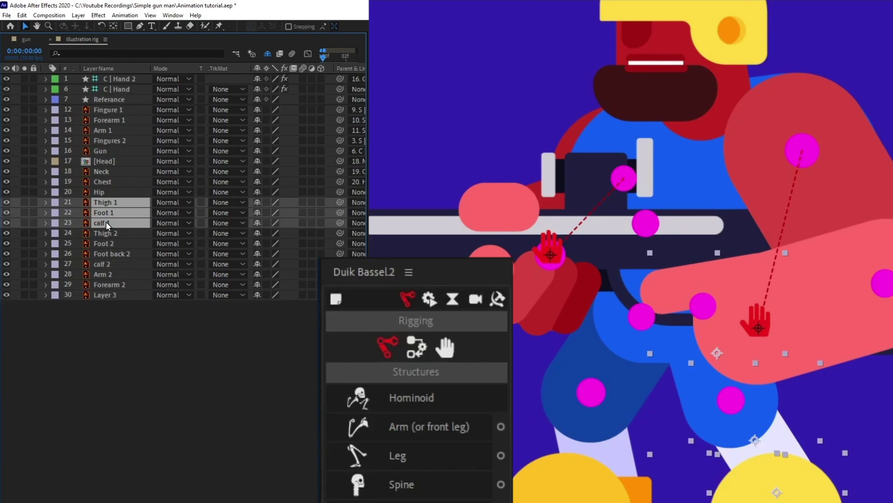
ctrl+click(102, 100)
click(24, 99)
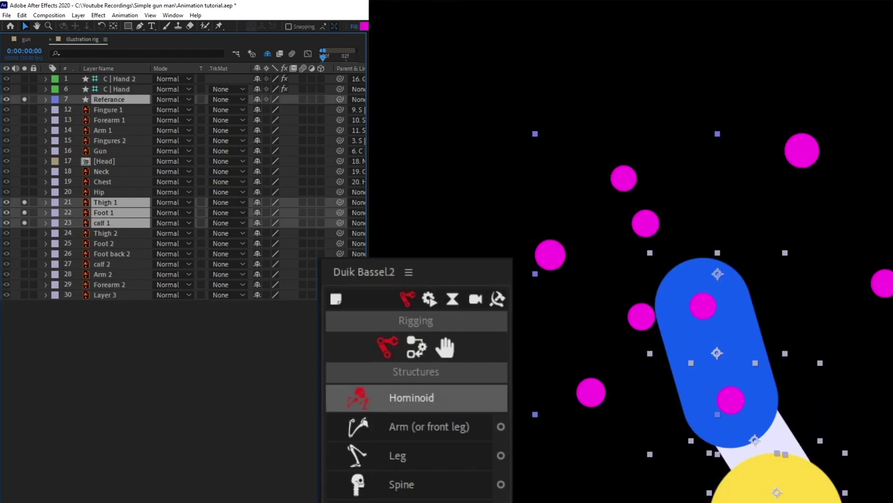
click(281, 385)
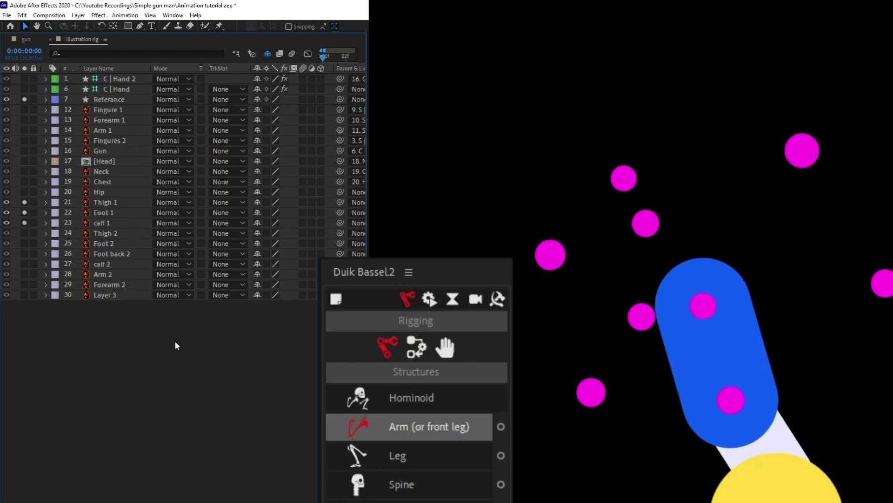
- Create a Leg structure with its hip and knee joints on the reference markers, its foot joints inside the shoe, and its tiptoe and heel on the sole
click(401, 456)
drag(668, 226, 705, 313)
scroll(705, 349, up, 1)
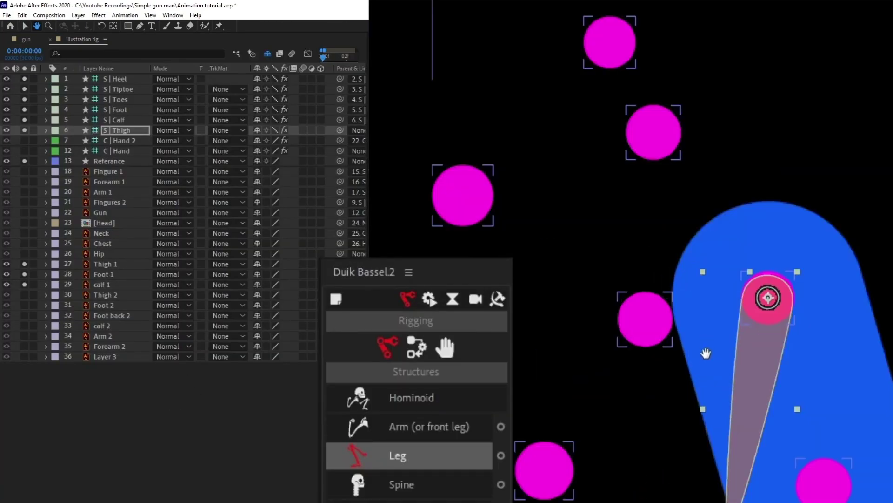
drag(706, 353, 550, 189)
drag(571, 375, 615, 192)
drag(655, 437, 734, 391)
click(626, 437)
drag(626, 437, 732, 450)
click(124, 89)
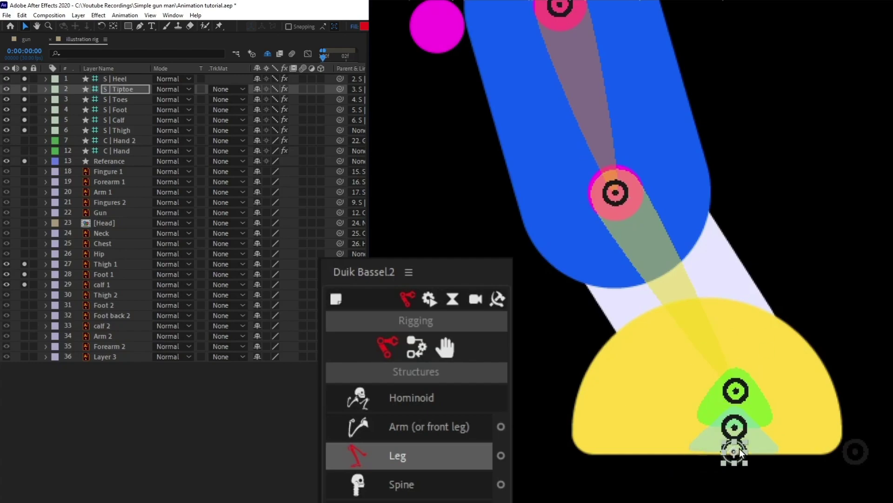
drag(855, 452, 832, 453)
- Parent calf 1 to S | Calf, Foot 1 to S | Foot and Thigh 1 to S | Thigh
click(191, 286)
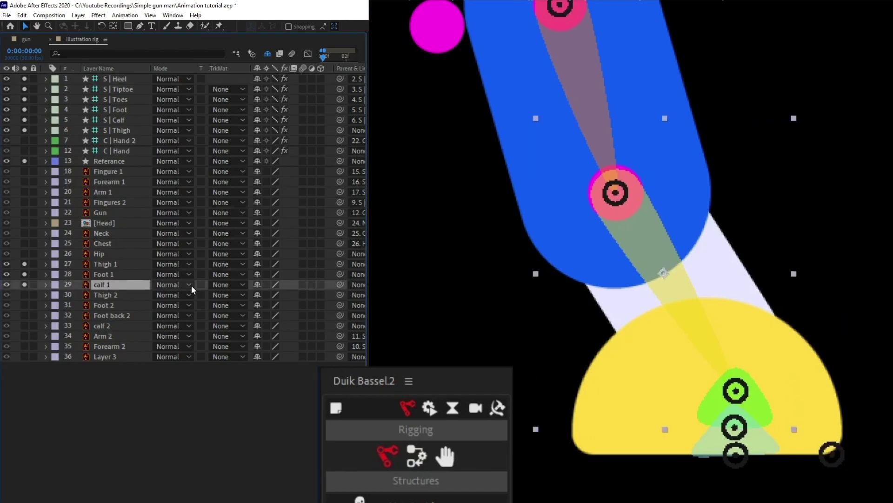
drag(341, 284, 135, 120)
click(344, 275)
drag(340, 274, 119, 110)
click(325, 264)
drag(340, 264, 114, 134)
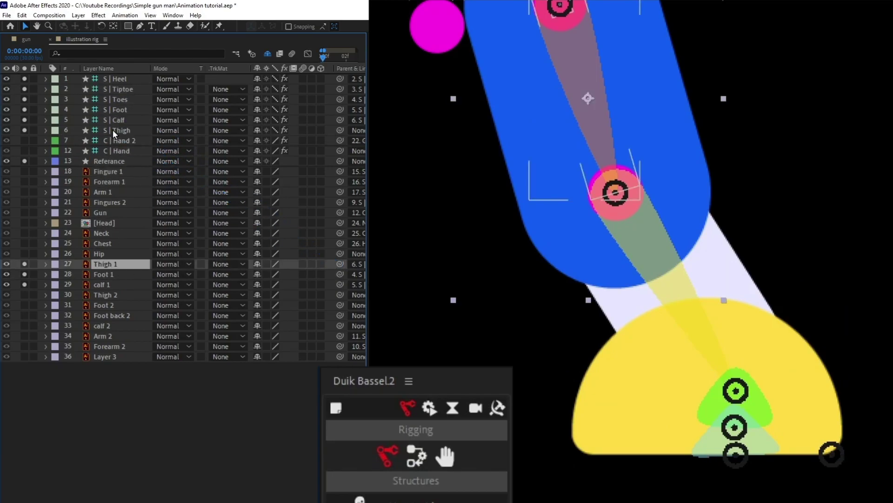
- Apply Auto-rig & IK to the six leg structure layers and parent S | Thigh to the Hip layer
click(114, 133)
shift+click(121, 81)
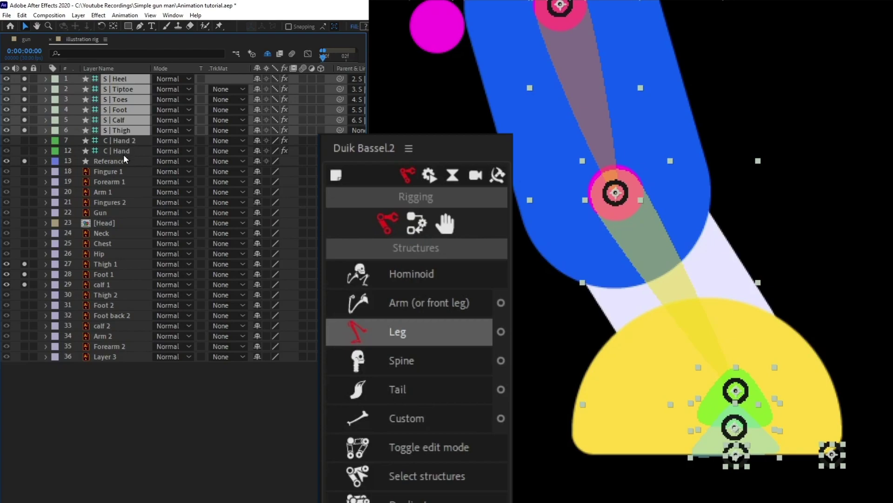
click(417, 224)
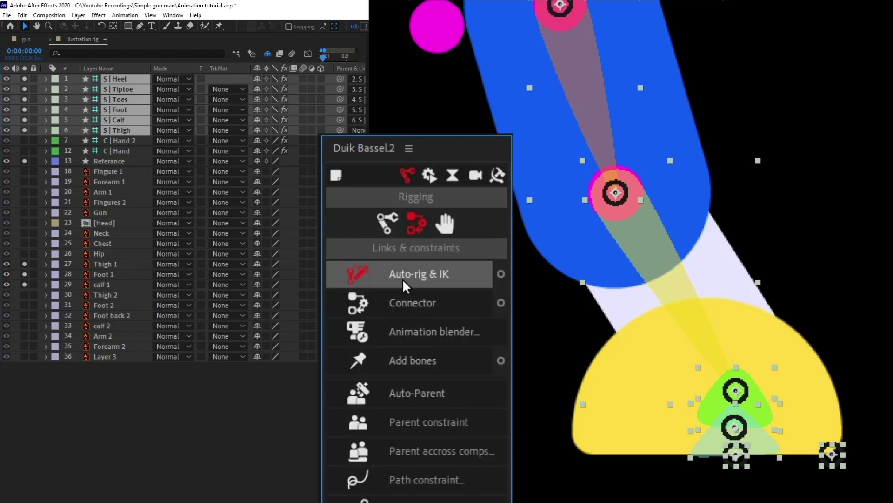
click(403, 279)
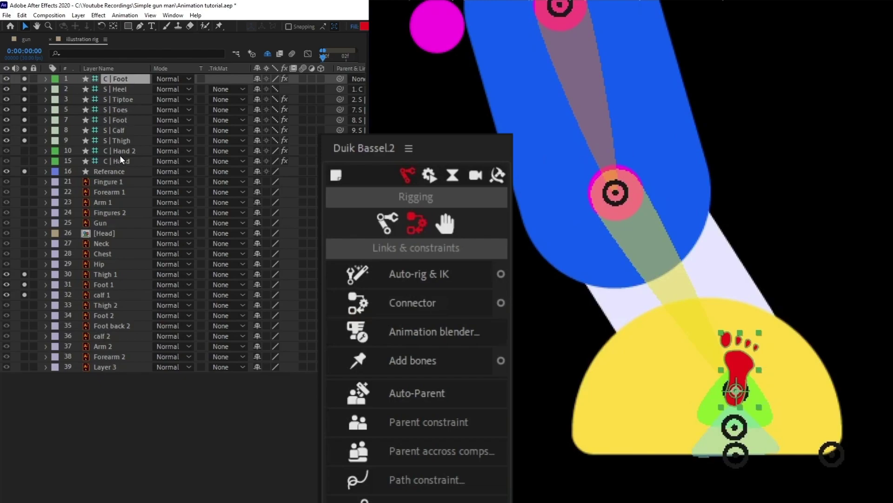
click(122, 141)
drag(321, 234, 110, 264)
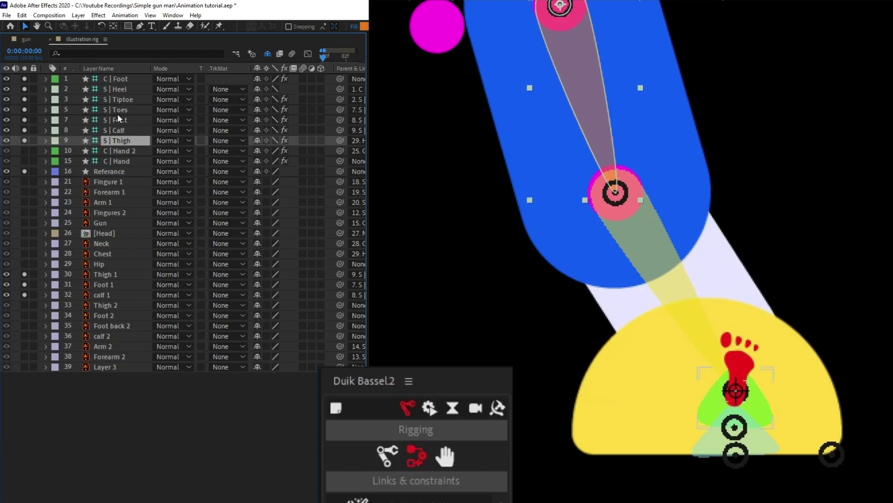
- Turn off solo, then make the six leg structure layers invisible and hide them from the layer list as shy
shift+click(120, 91)
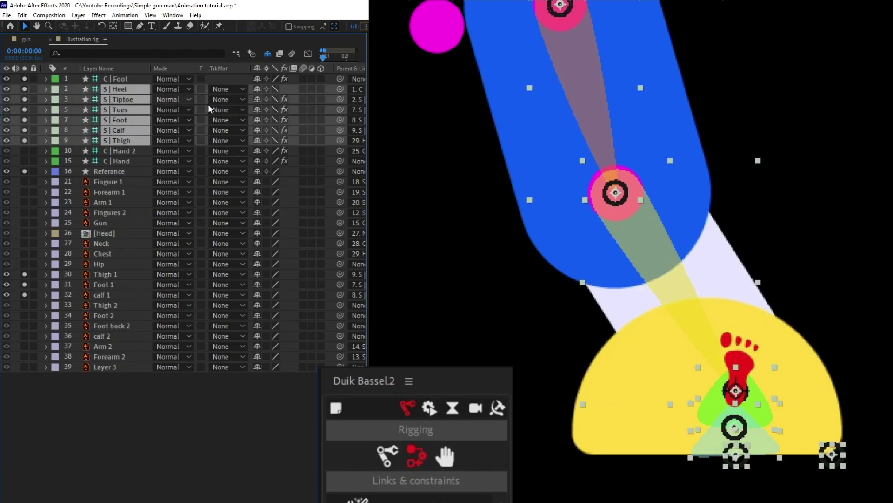
key(comma)
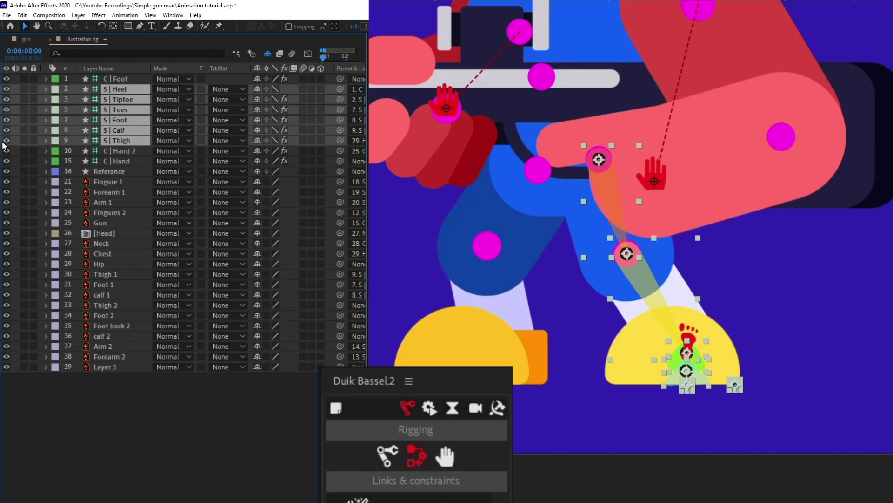
click(6, 141)
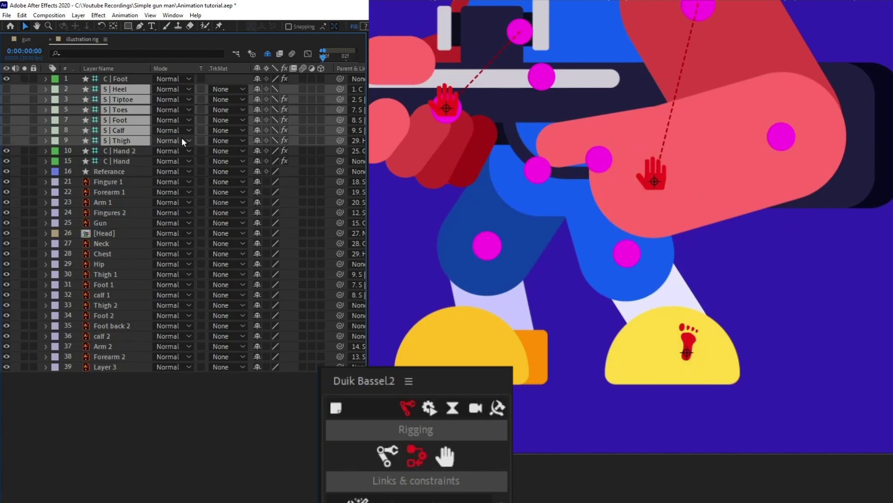
click(257, 141)
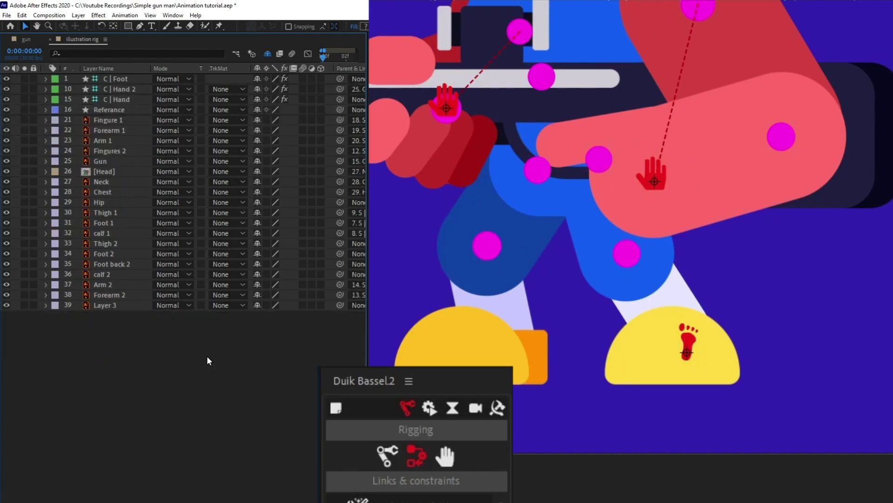
- Solo the Thigh 2, Foot 2, calf 2, Foot back 2 and Referance layers and create a second Leg structure
drag(504, 255, 580, 281)
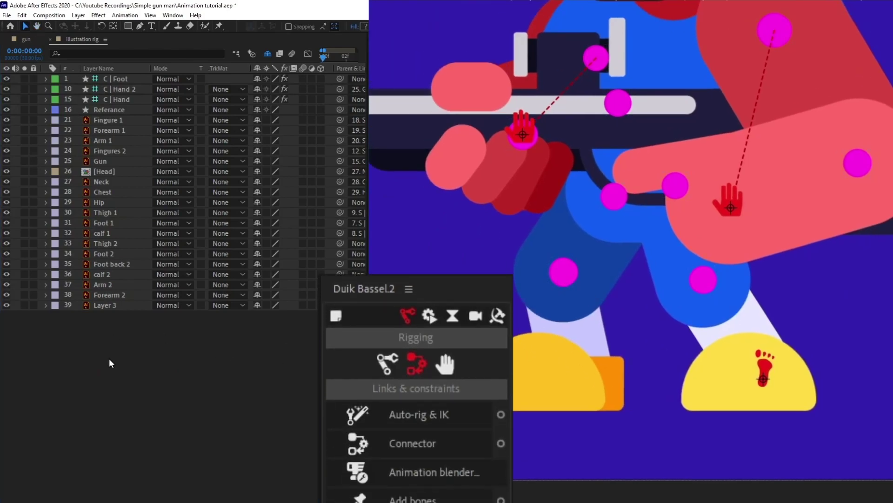
click(108, 244)
ctrl+click(112, 253)
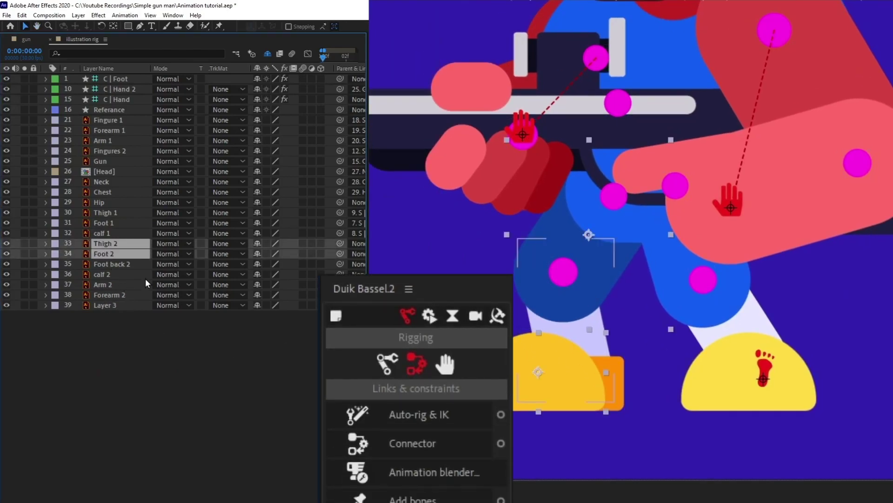
ctrl+click(139, 275)
ctrl+click(122, 263)
click(24, 243)
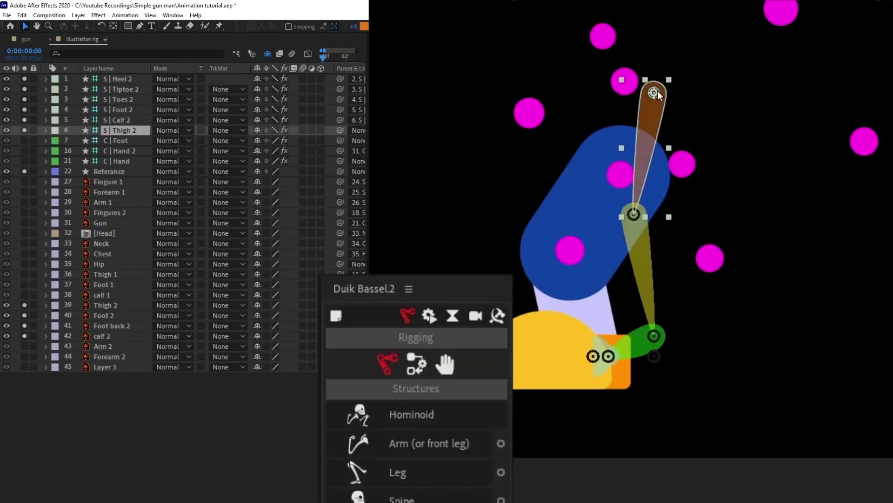
- Place the second leg structure's hip and knee joints on the reference markers, its foot joints in the shoe, and its heel at the back corner
scroll(613, 321, up, 3)
drag(602, 259, 542, 166)
drag(583, 408, 659, 369)
drag(567, 409, 743, 412)
click(115, 131)
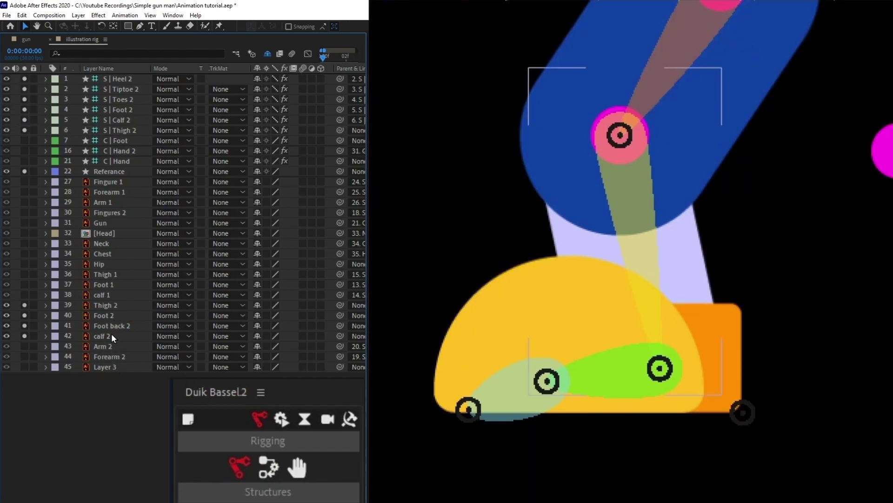
- Parent calf 2, Foot 2 and Thigh 2 to the S | Calf 2, S | Foot 2 and S | Thigh 2 structures, and Foot back 2 to Foot 2
drag(341, 336, 109, 315)
click(153, 328)
click(109, 315)
drag(340, 316, 124, 130)
click(105, 307)
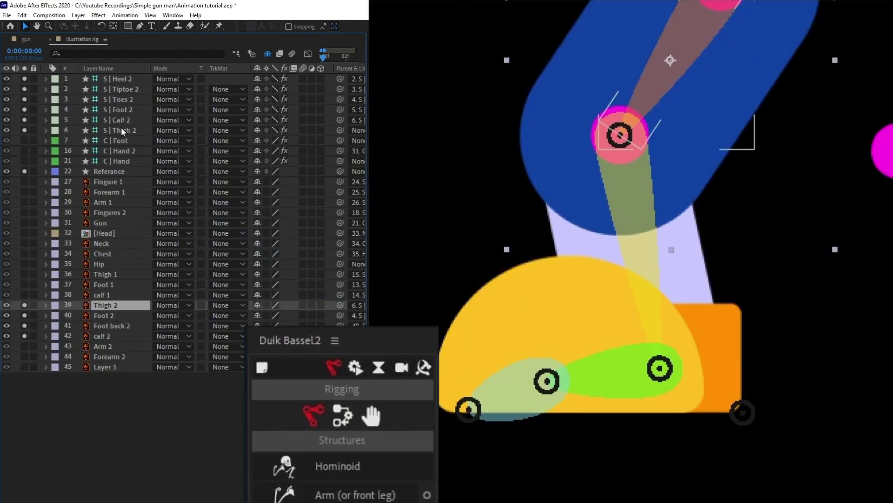
- Apply Auto-rig & IK to the six second leg structure layers, turn off solo and hide the structures as shy layers
click(123, 130)
shift+click(120, 80)
click(416, 363)
click(415, 421)
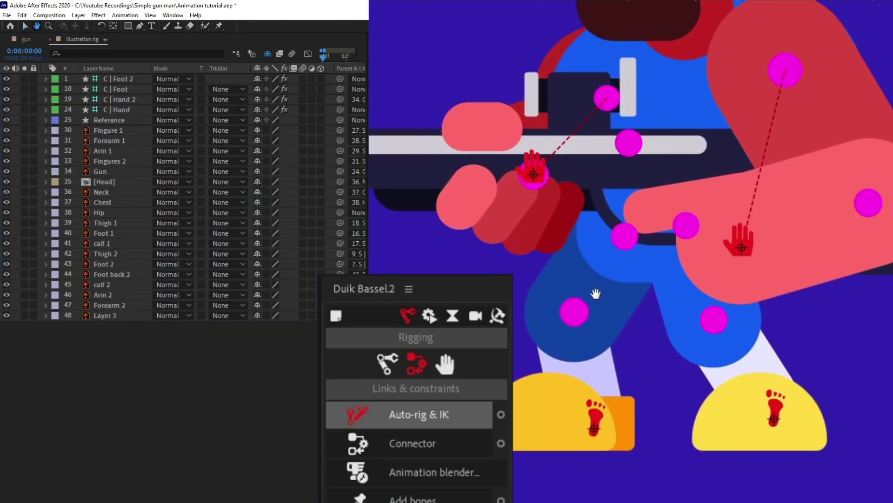
drag(596, 293, 612, 355)
scroll(614, 359, down, 1)
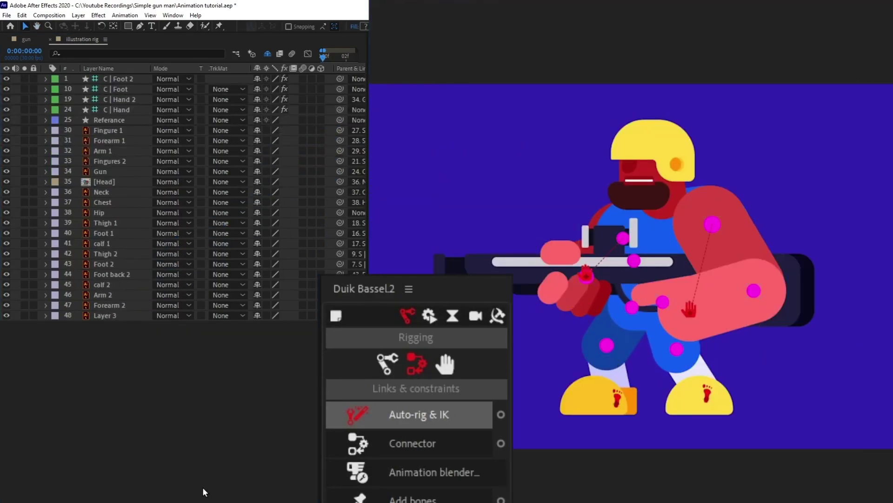
- Save the project and delete the Referance layer
click(273, 437)
key(ctrl+s)
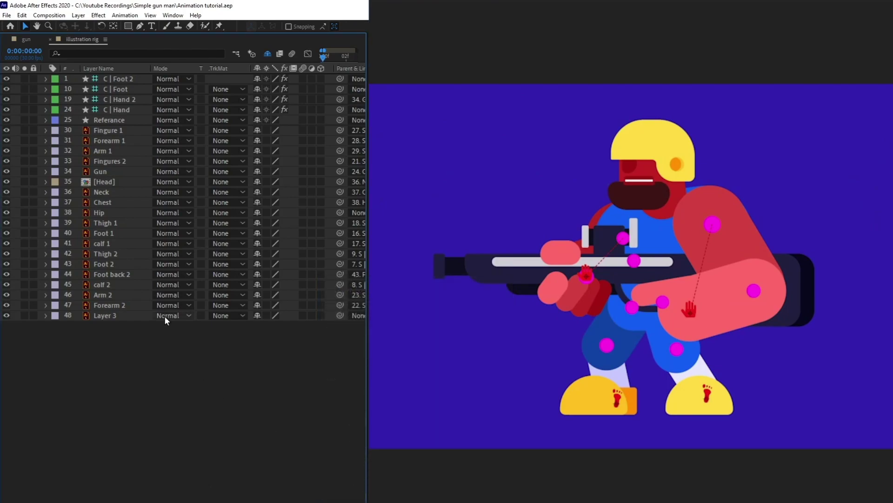
click(107, 120)
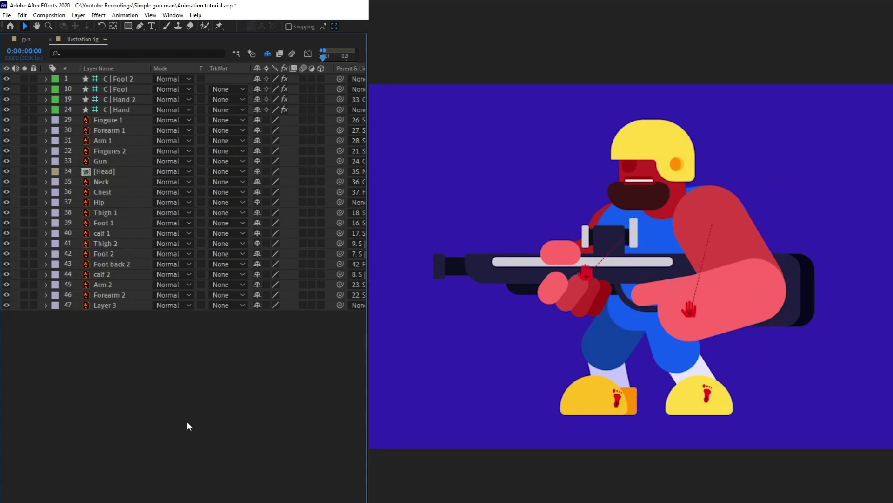
- Open the Head composition and parent Upper teeth to Upper lip and Lower teeth to Lower Lip
double_click(104, 175)
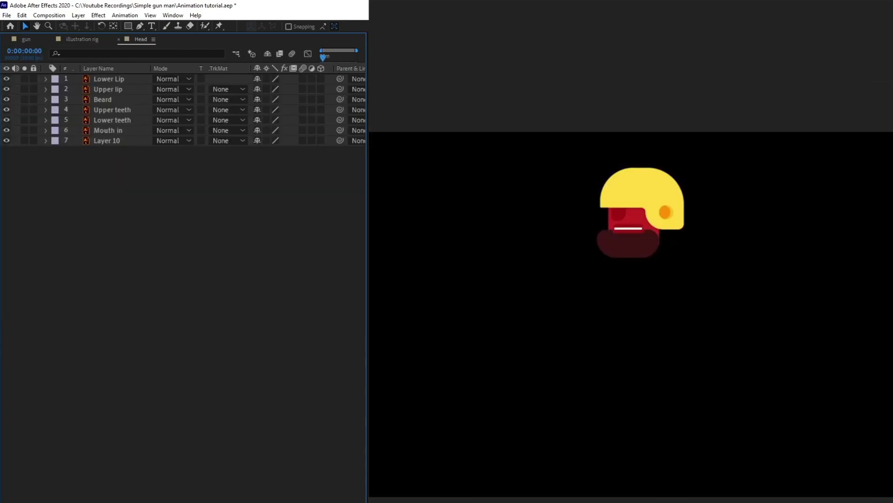
scroll(648, 162, up, 4)
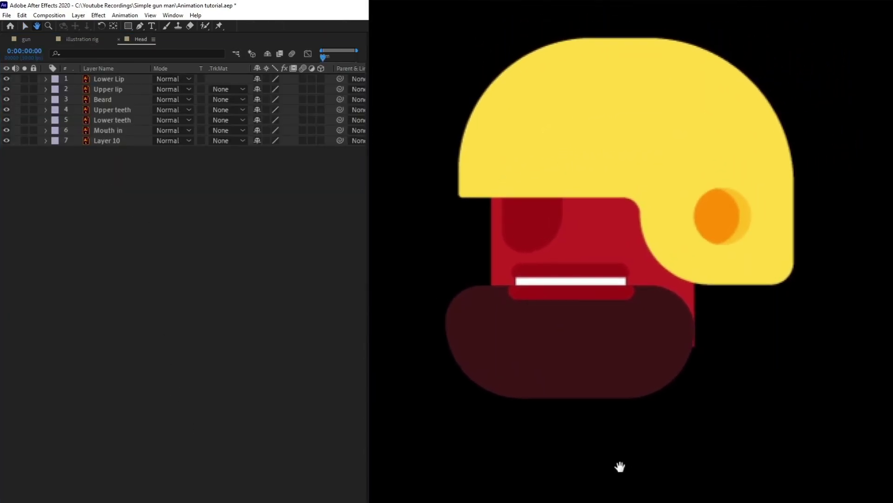
click(575, 303)
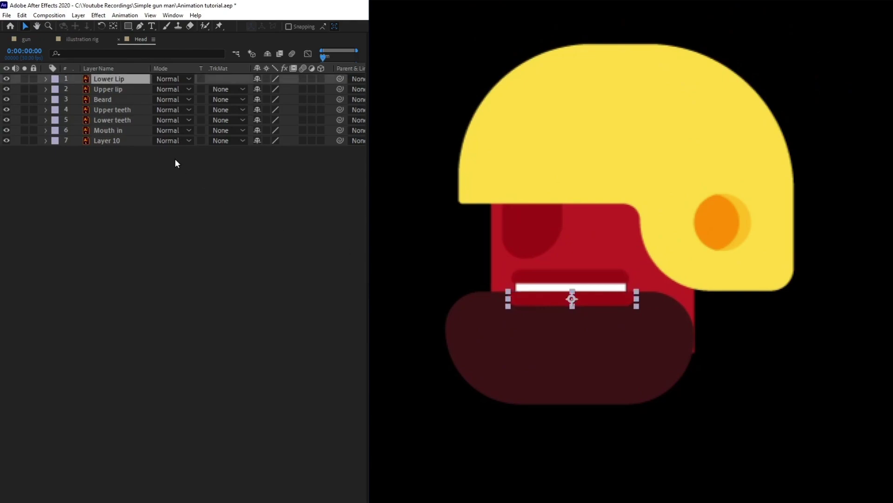
click(121, 118)
drag(340, 120, 104, 90)
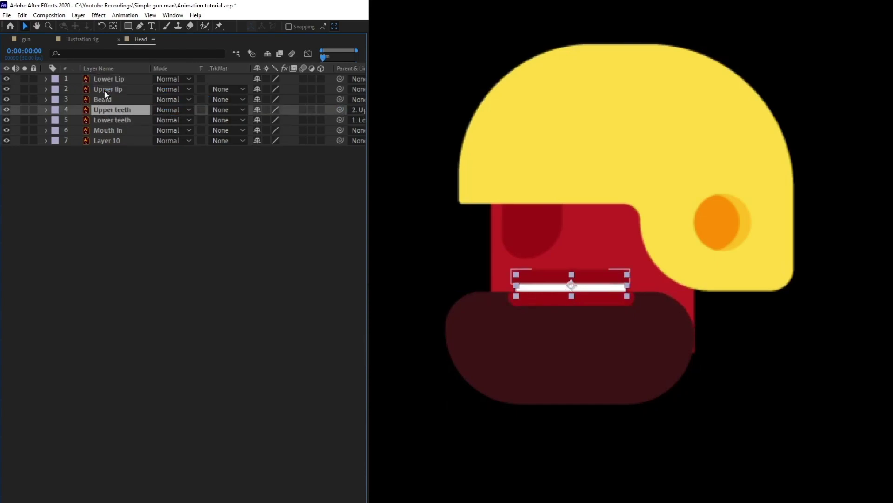
- Parent Lower Lip to Beard and Mouth in to Upper lip
click(112, 100)
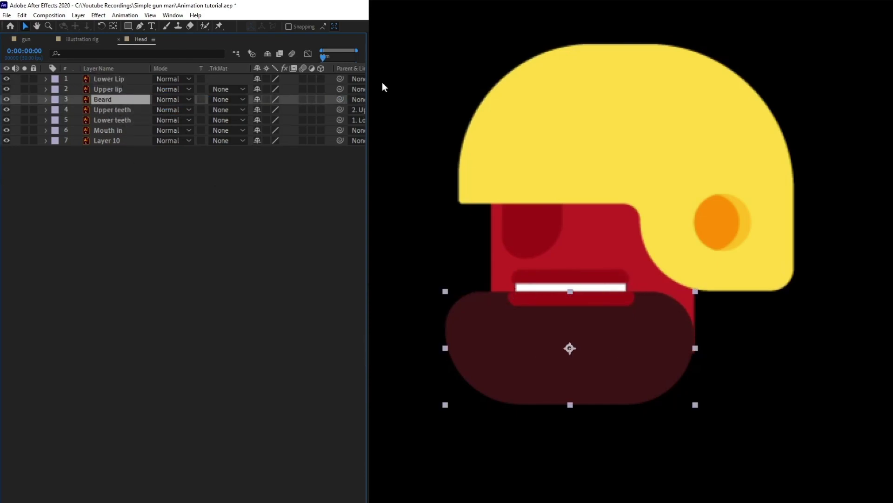
click(122, 89)
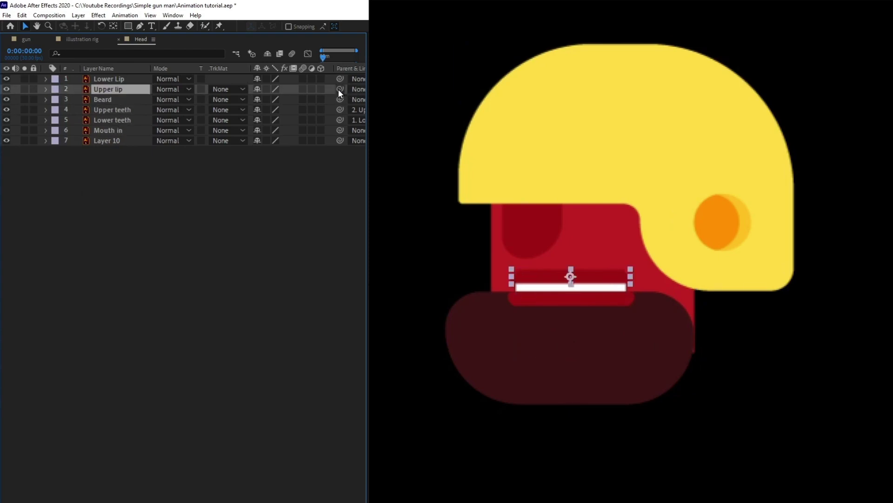
click(153, 83)
drag(341, 78, 133, 101)
click(133, 101)
click(113, 130)
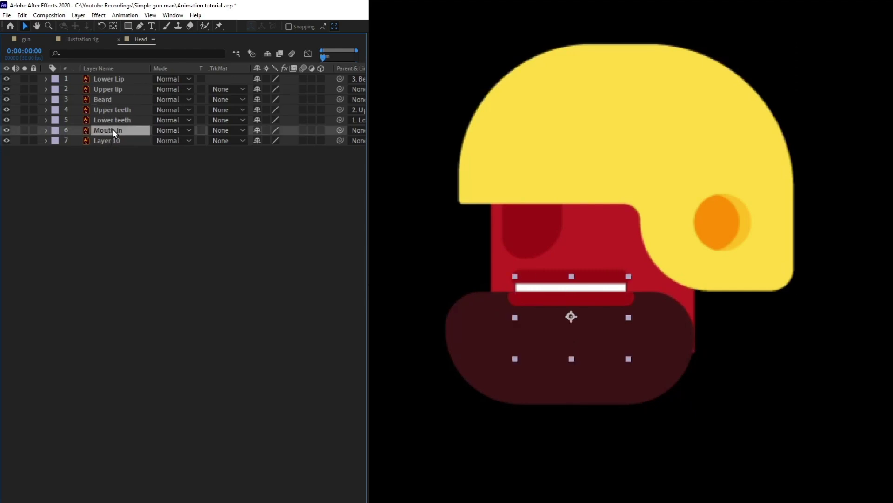
drag(340, 130, 123, 91)
click(122, 102)
mouse_move(642, 356)
mouse_down()
mouse_move(638, 393)
mouse_move(641, 356)
mouse_up()
click(140, 313)
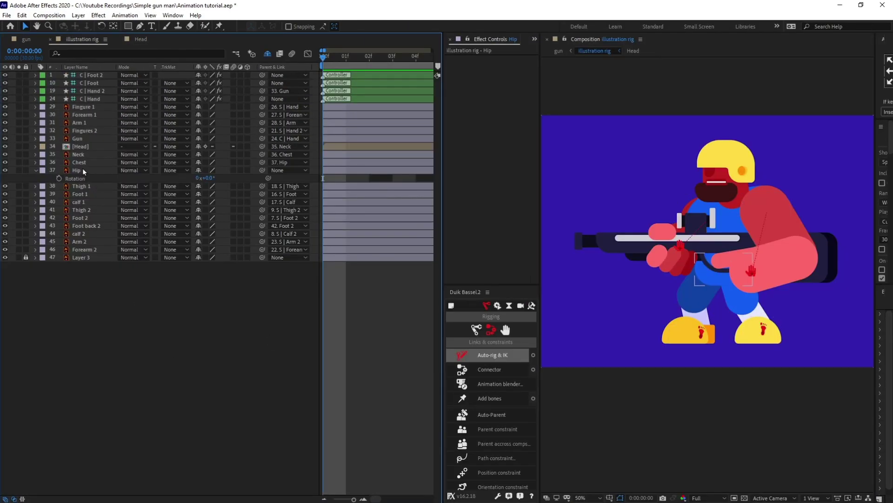
- Parent the C | Hand controller to Hip in the illustration rig composition and test the Hip's movement
click(82, 169)
mouse_move(717, 278)
mouse_down()
mouse_move(699, 281)
mouse_move(719, 290)
mouse_move(721, 276)
mouse_up()
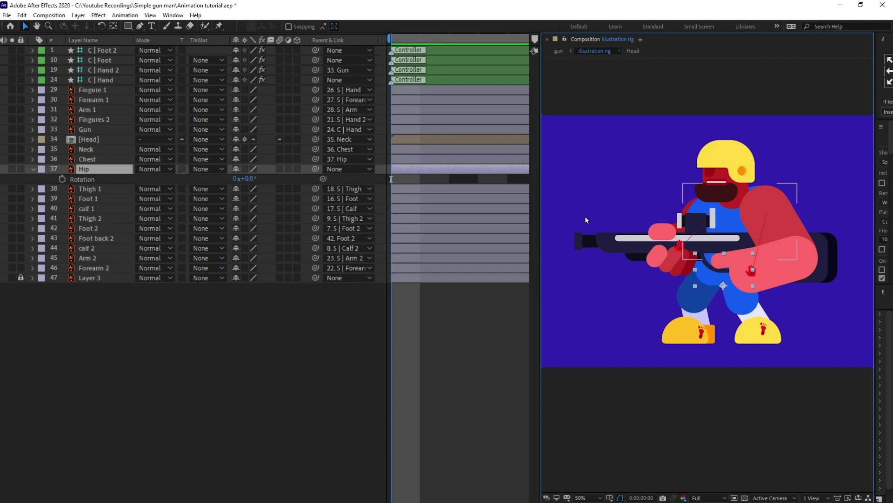
click(751, 270)
drag(316, 80, 106, 174)
mouse_move(718, 279)
mouse_down()
mouse_move(708, 277)
mouse_move(717, 280)
mouse_up()
- Keyframe the Hip's rotation and position at frame 0, and lower its position to 958, 754.8 at frame 6
click(61, 179)
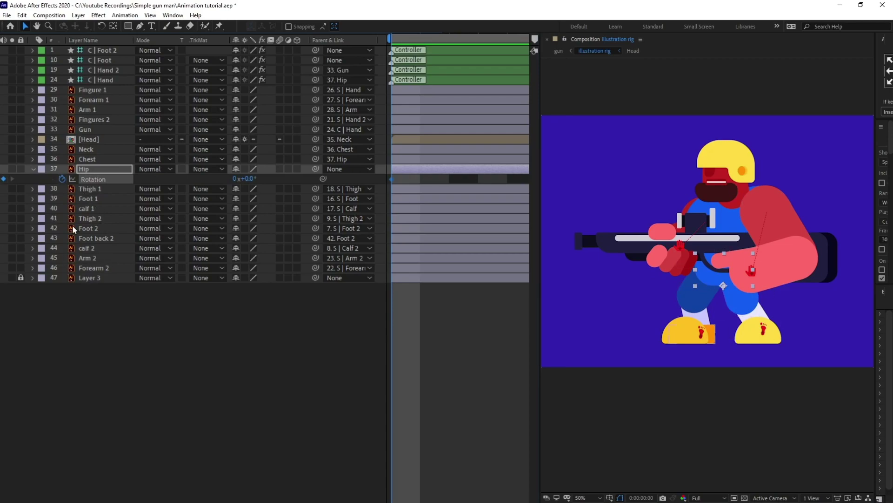
key(alt+shift+p)
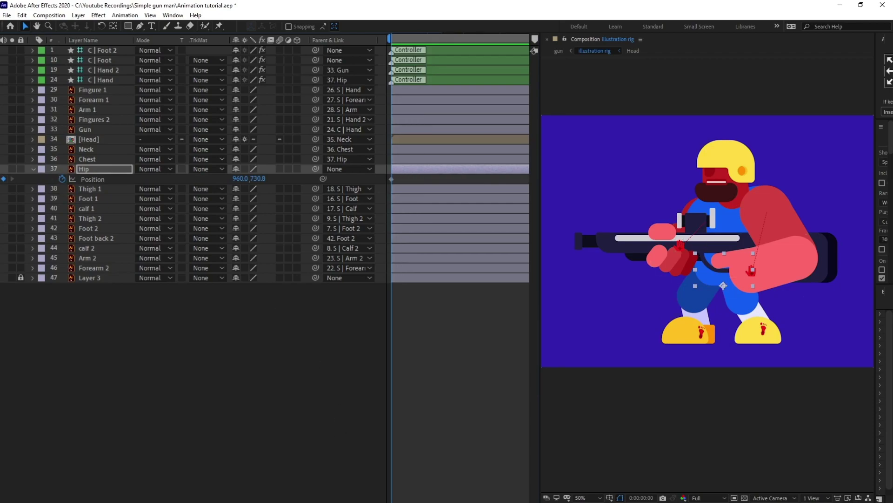
key(Page_Down)
key(Page_Down)
key(Page_Down)
key(Page_Down)
key(Page_Down)
key(Page_Down)
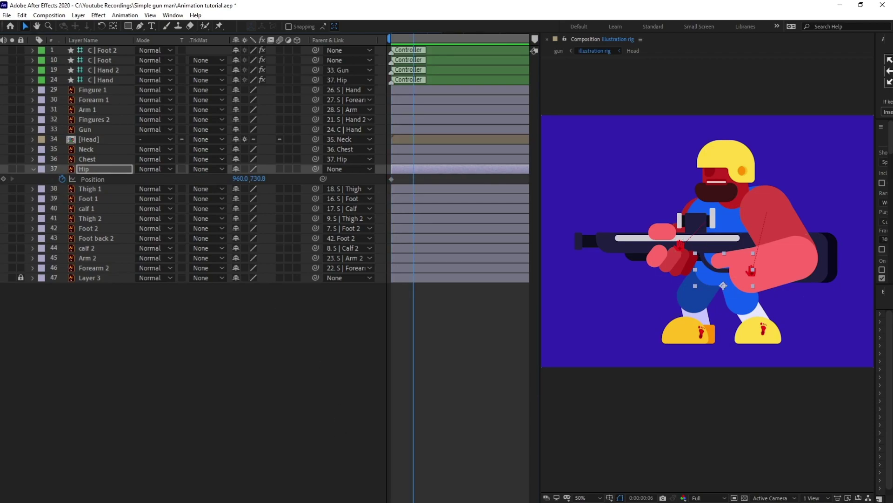
click(102, 169)
key(Down)
key(Down)
key(Down)
key(Down)
key(Down)
key(Down)
key(Down)
key(Down)
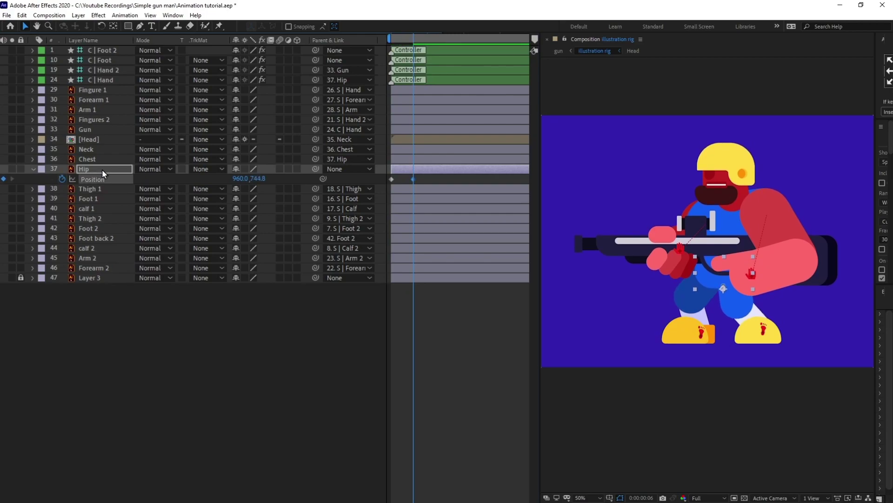
key(Left)
key(Down)
key(Down)
key(Down)
key(Down)
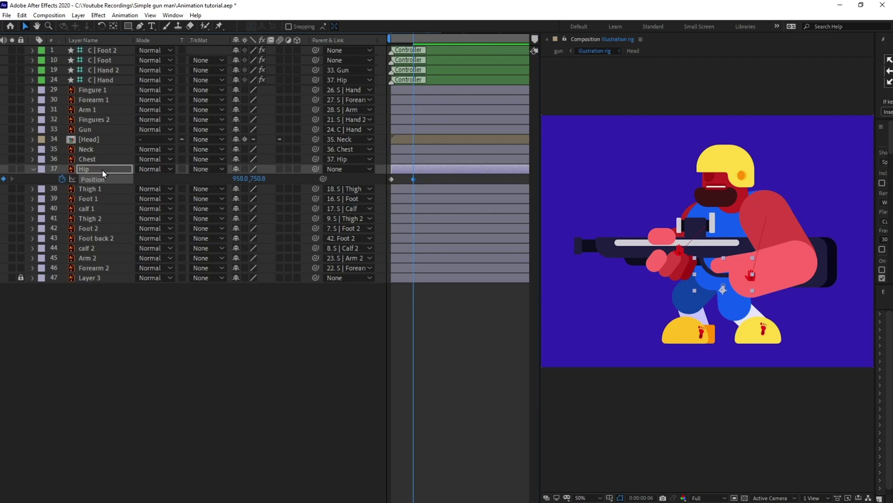
key(Down)
key(Down)
key(Down)
key(Down)
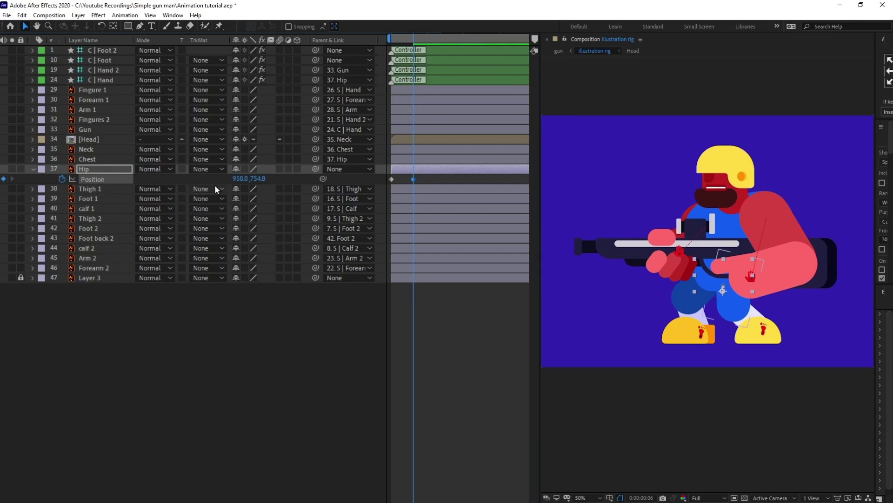
- Set the Hip's rotation to -2° at frame 6
key(shift+r)
click(253, 188)
text(-2)
key(Return)
click(409, 409)
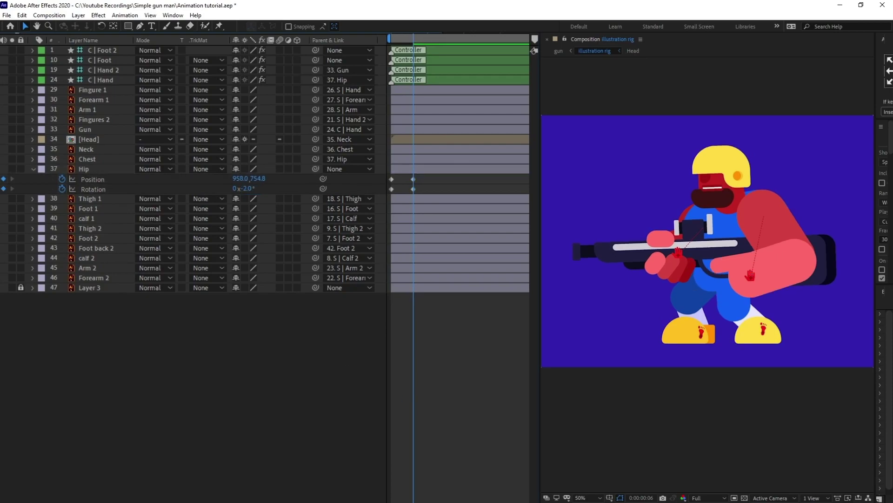
- Raise the Hip to position 958, 734.8 at frame 14
click(442, 37)
click(415, 167)
key(Up)
key(Up)
key(Up)
key(Up)
key(Up)
key(Up)
key(Up)
key(Up)
key(Up)
key(Up)
key(Up)
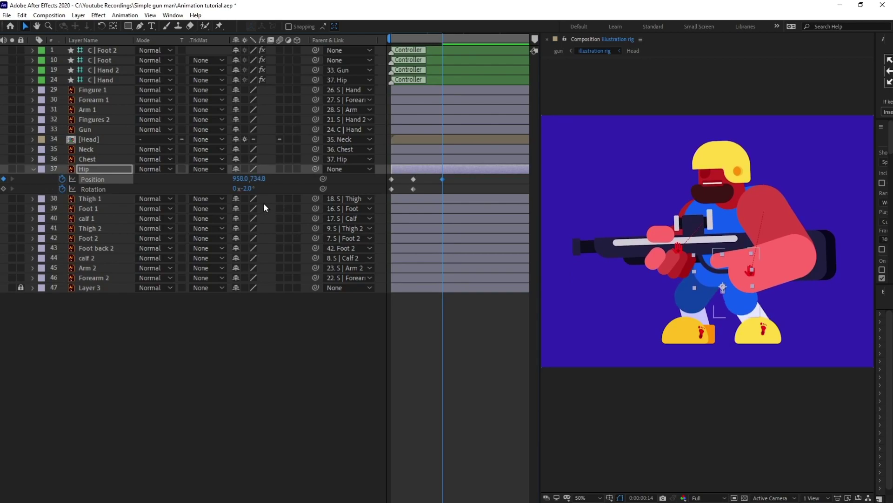
- Set the Hip's rotation to 5° and its position to 968, 726.8 at frame 14
click(251, 188)
text(+5)
key(Return)
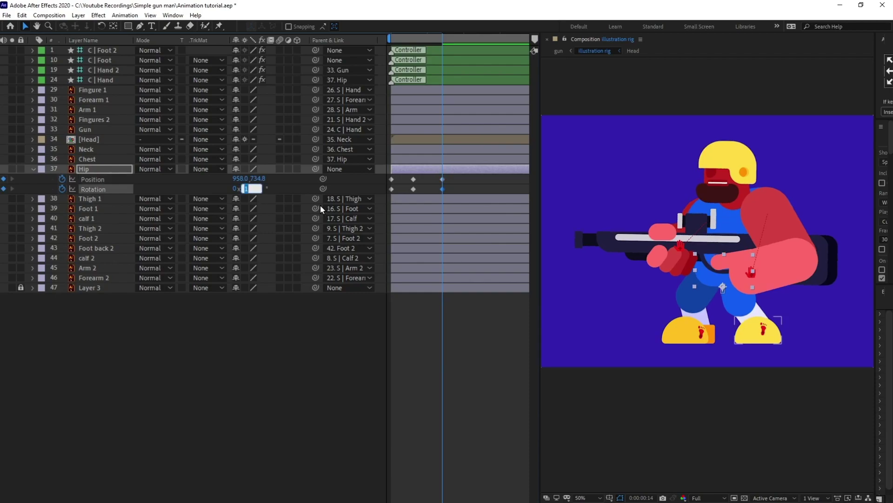
key(Up)
key(Up)
key(Up)
key(Up)
key(Right)
key(Right)
key(Right)
key(Right)
key(Right)
click(460, 359)
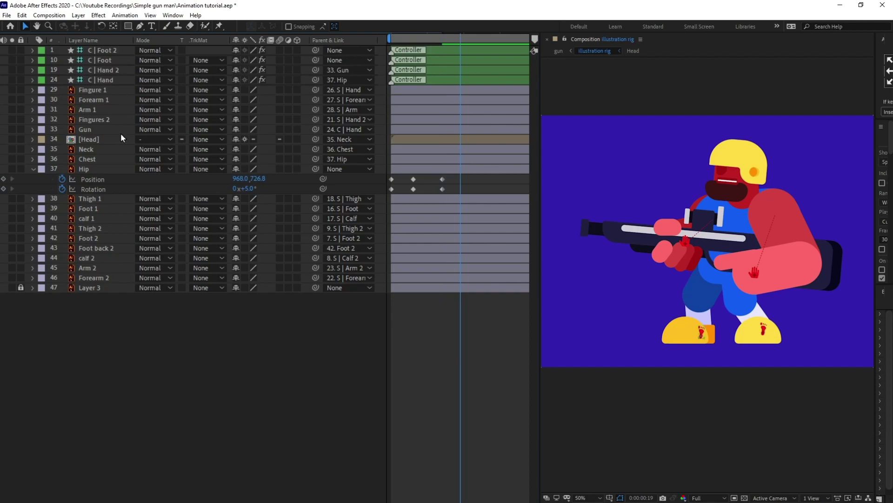
- Shift the Hip to position 1000, 730.8 at frame 19
click(97, 172)
key(Right)
key(Right)
key(Right)
key(Right)
key(Right)
key(Right)
key(Right)
key(Right)
key(Right)
key(Right)
key(Right)
key(Right)
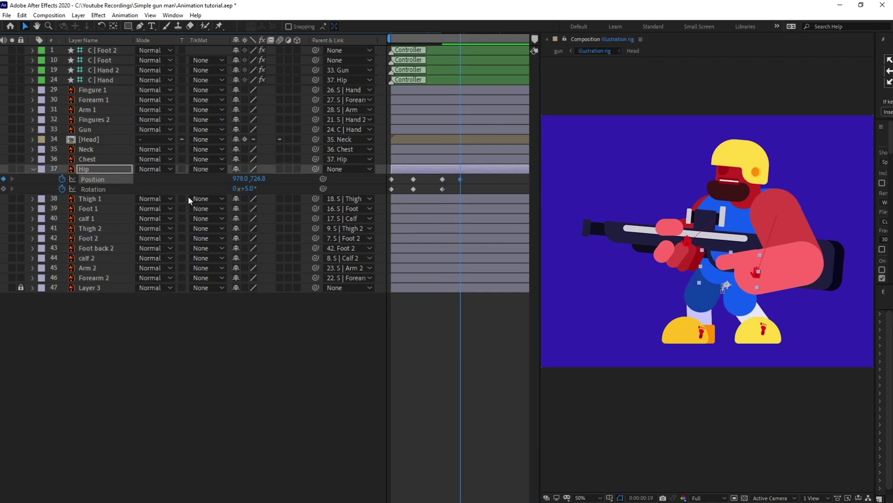
key(Down)
key(Down)
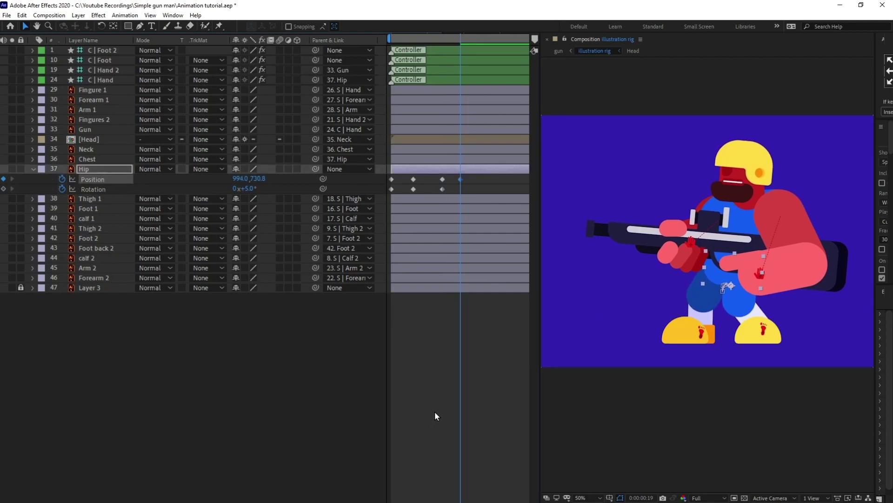
key(Right)
key(Right)
key(Right)
key(Right)
key(Right)
key(Right)
- Set the Hip's rotation to 8° at frame 19
click(249, 189)
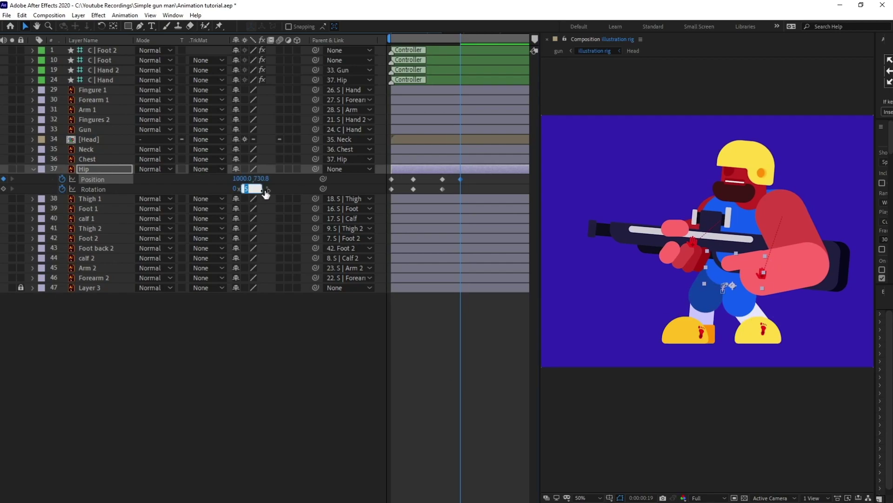
text(8)
key(Return)
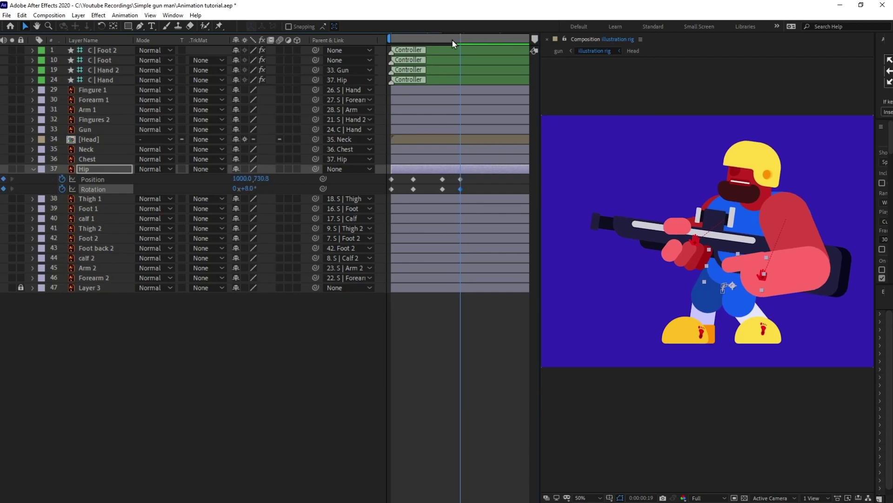
- Copy the Hip's position and rotation keyframes from frame 14 to frame 24
click(478, 38)
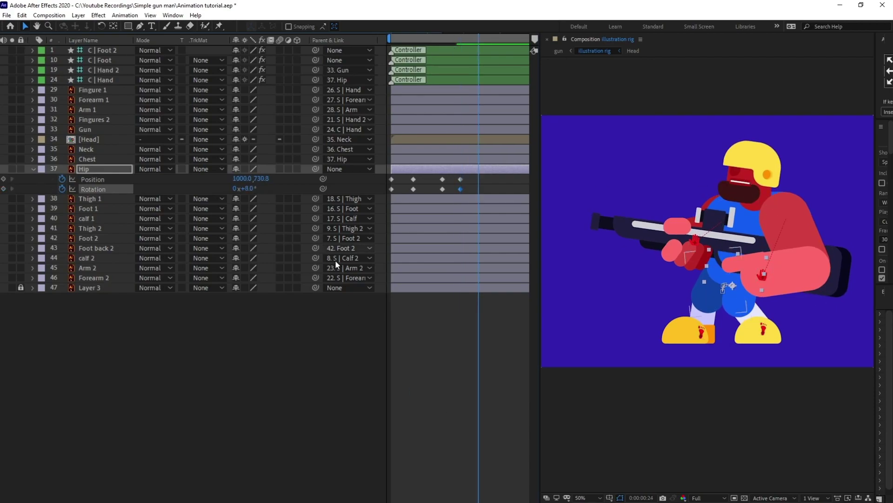
drag(451, 180, 437, 191)
key(ctrl+c)
key(ctrl+v)
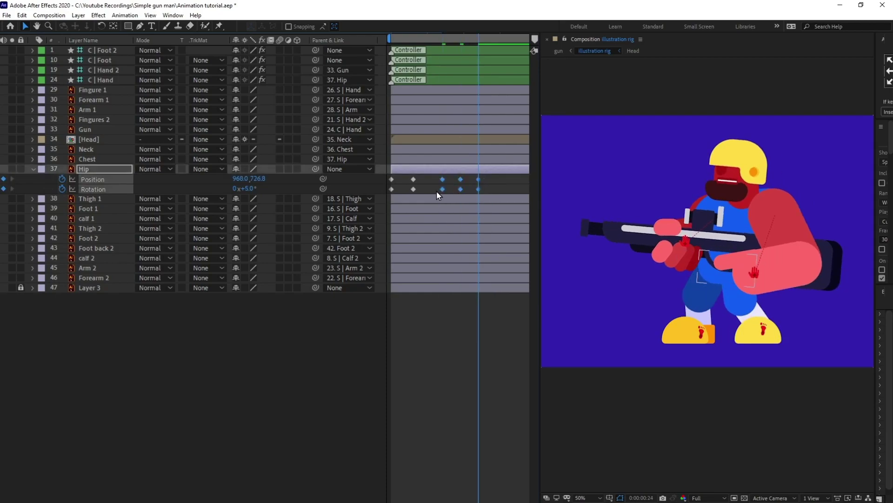
- Repeat the Hip keyframes of frames 14 to 24 starting at frame 24 and time-reverse the copies
right_click(479, 190)
mouse_move(529, 333)
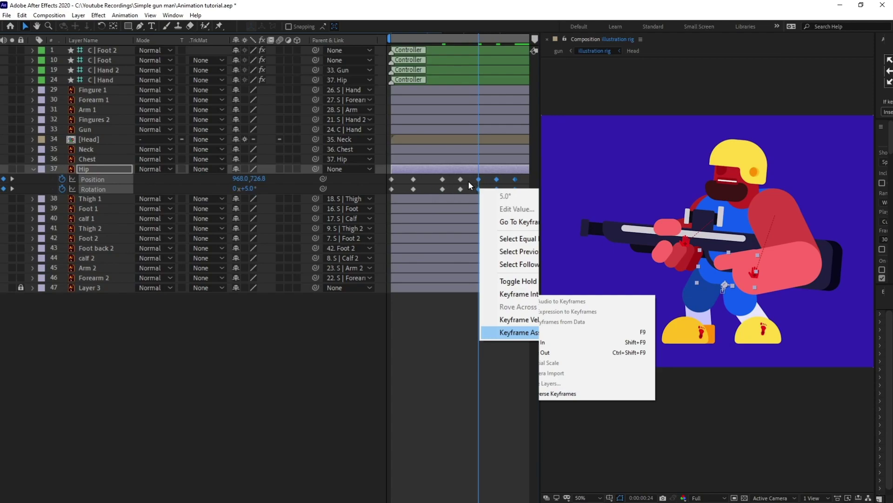
click(552, 393)
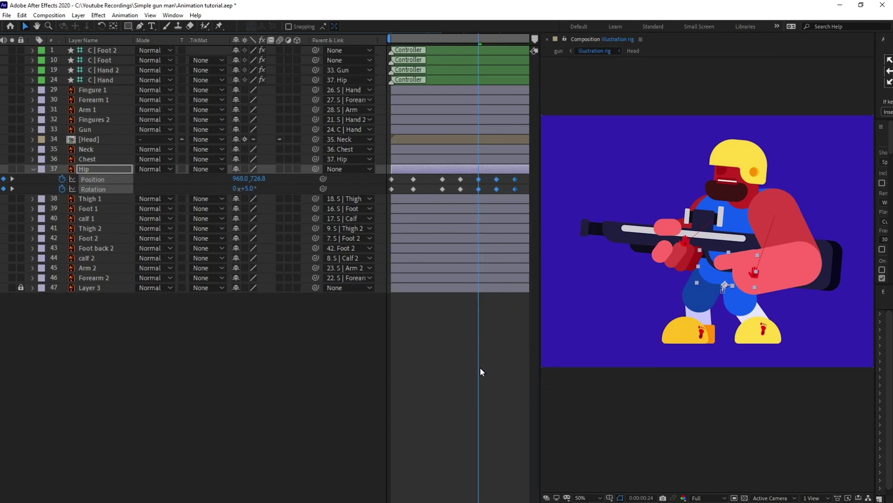
click(480, 367)
- Step through the Hip keyframes, end the work area at the last one and preview the animation
key(j)
key(j)
key(k)
key(k)
key(k)
key(k)
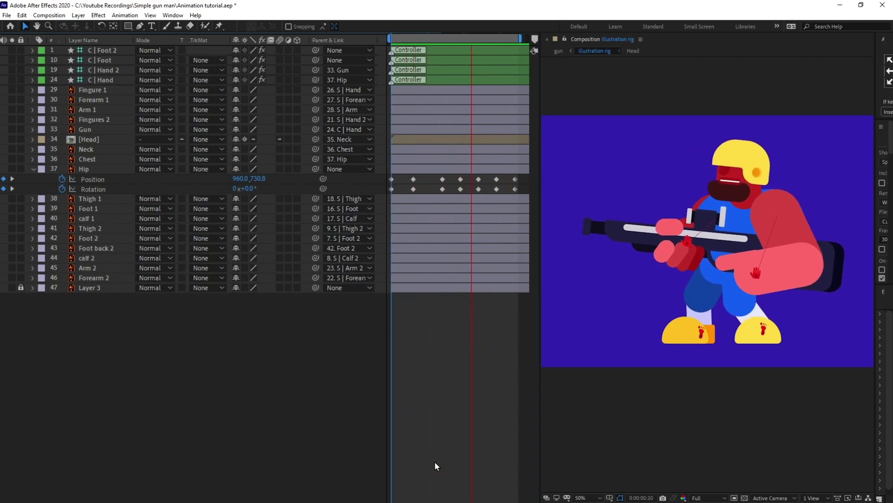
key(space)
- Apply Easy Ease to all Hip position and rotation keyframes
drag(531, 197, 389, 177)
key(F9)
click(453, 338)
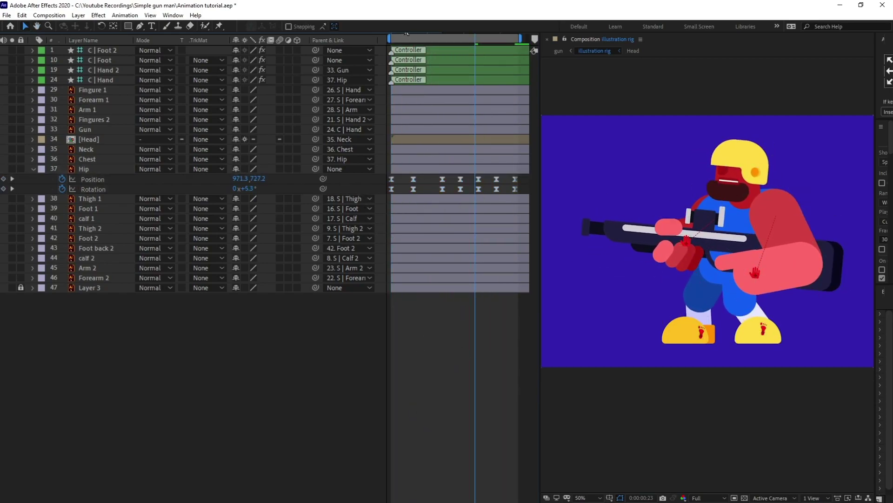
- Move all Hip keyframes after the first pair one frame earlier, so the second pair sits at frame 5
drag(405, 34, 379, 34)
click(427, 179)
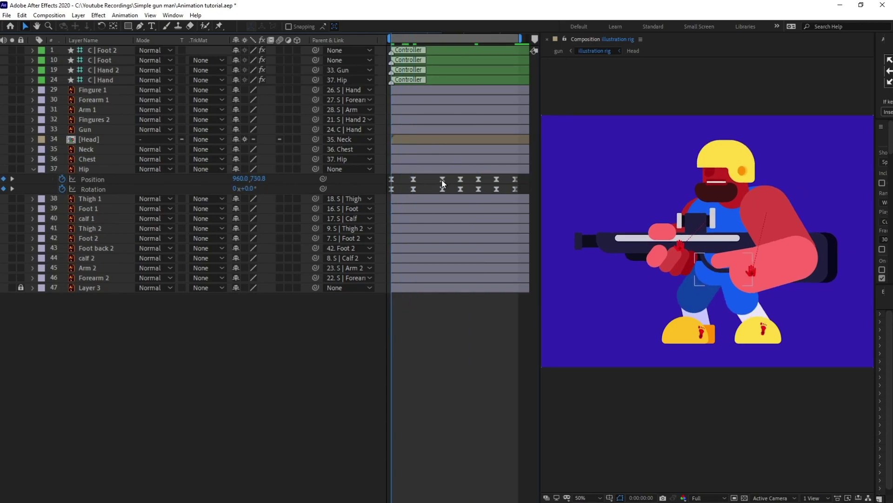
key(F2)
key(Page_Down)
key(Page_Down)
key(Page_Down)
key(Page_Down)
key(Page_Down)
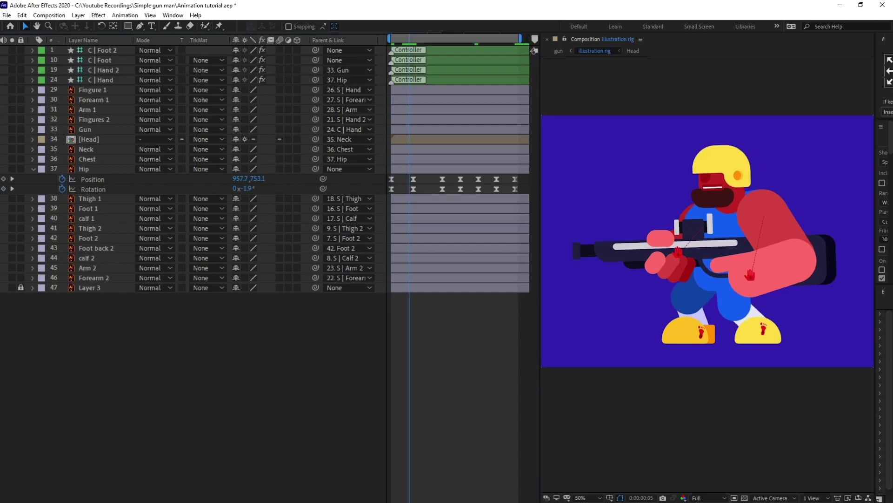
drag(526, 185, 410, 189)
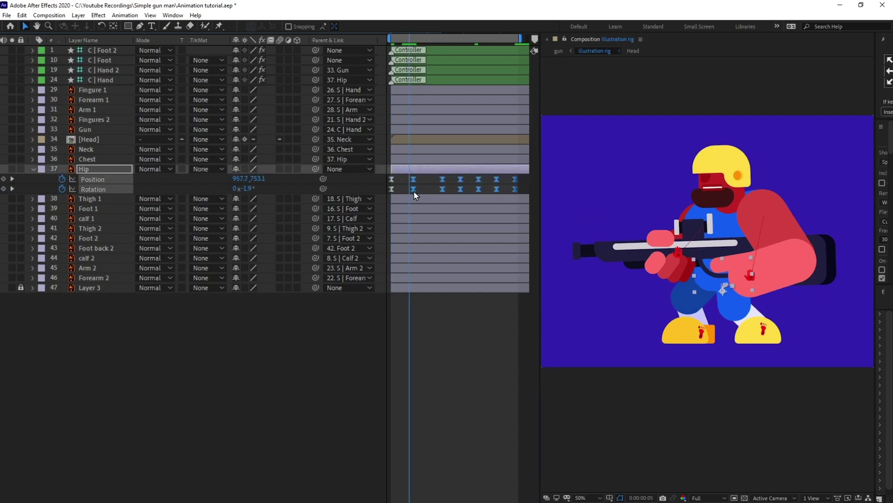
key(F2)
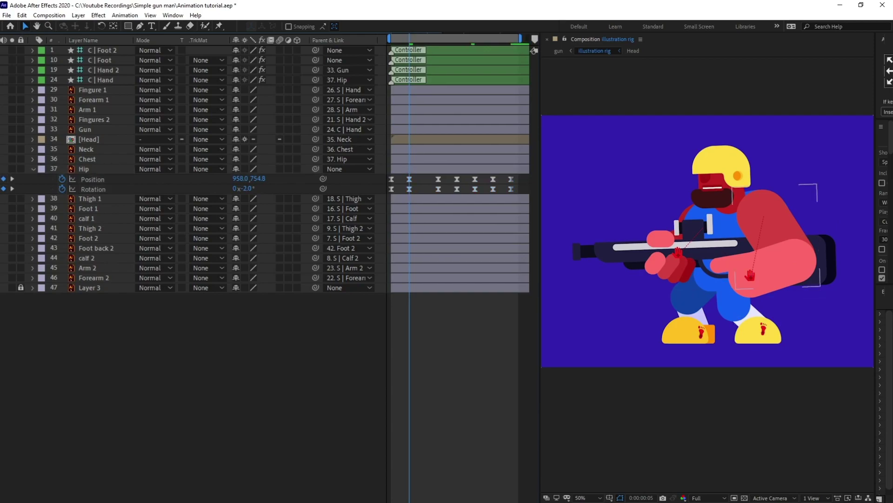
- Move the Hip keyframes from the third pair onward two frames earlier, starting at frame 11, and preview the animation
key(space)
key(space)
drag(521, 175, 431, 189)
key(Home)
key(space)
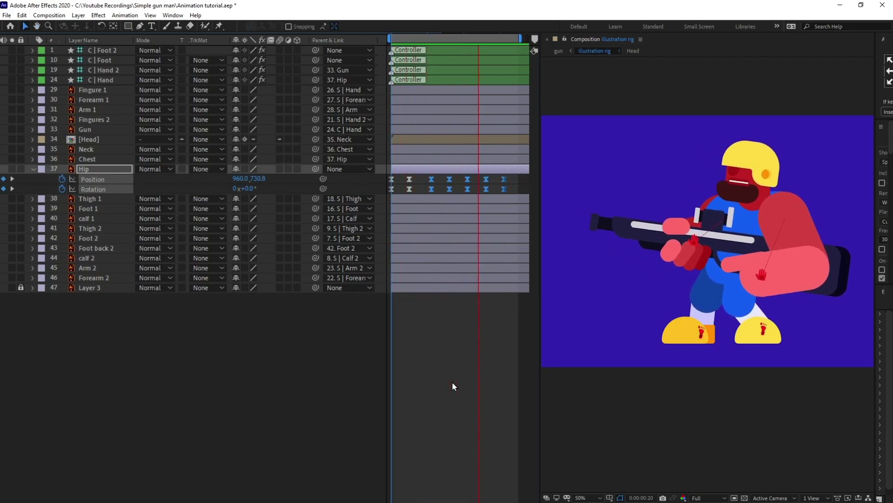
key(space)
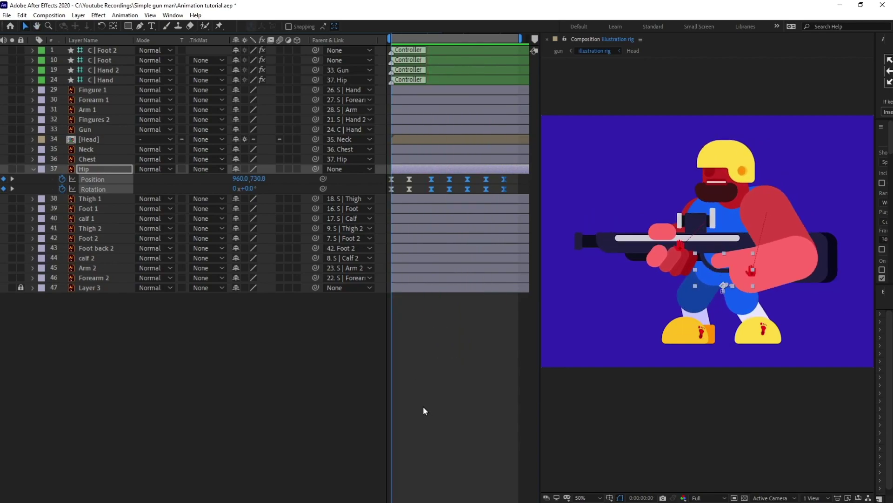
- Add rotation keyframes at frame 0 to the Head, Neck and Chest layers
click(423, 406)
click(85, 159)
shift+click(93, 143)
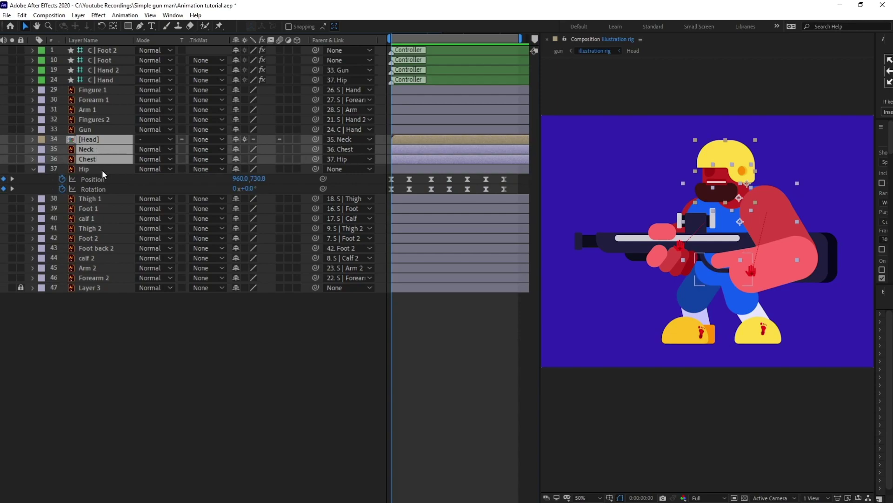
key(r)
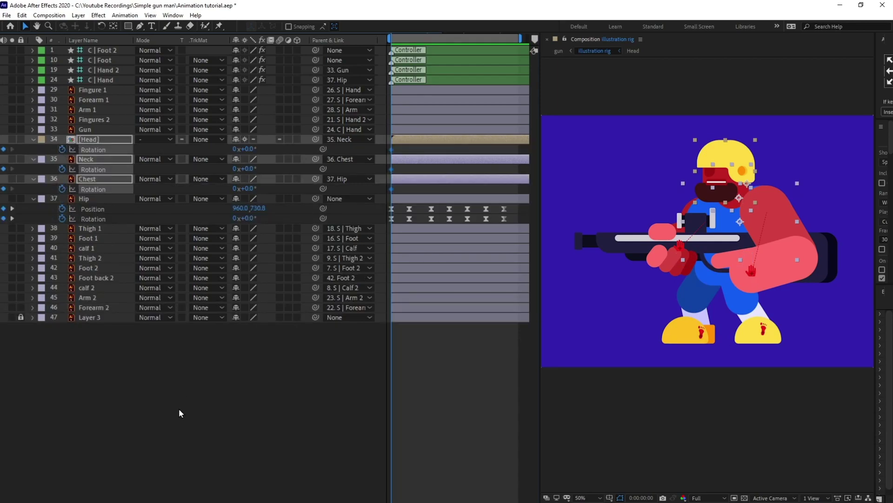
- Set the rotation of the Head, Neck and Chest layers to -2° at frame 5
key(k)
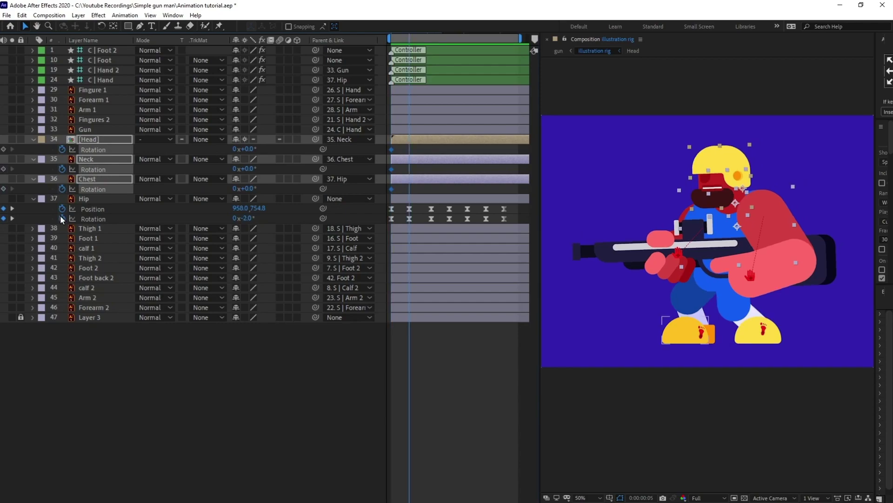
click(4, 150)
click(137, 189)
click(115, 180)
shift+click(106, 139)
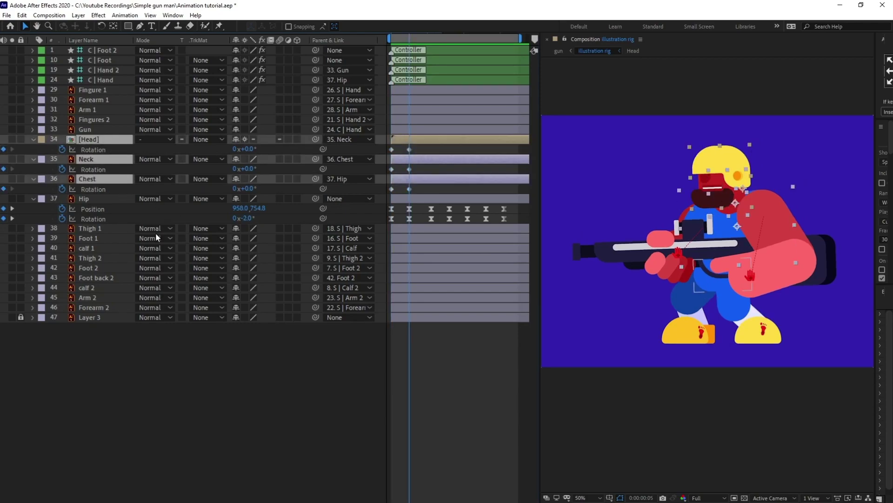
click(249, 188)
text(-2)
key(Return)
- Set the rotation of the Head, Neck and Chest layers to 4° at frame 11
key(Page_Down)
key(Page_Down)
key(Page_Down)
key(Page_Down)
key(Page_Down)
key(Page_Down)
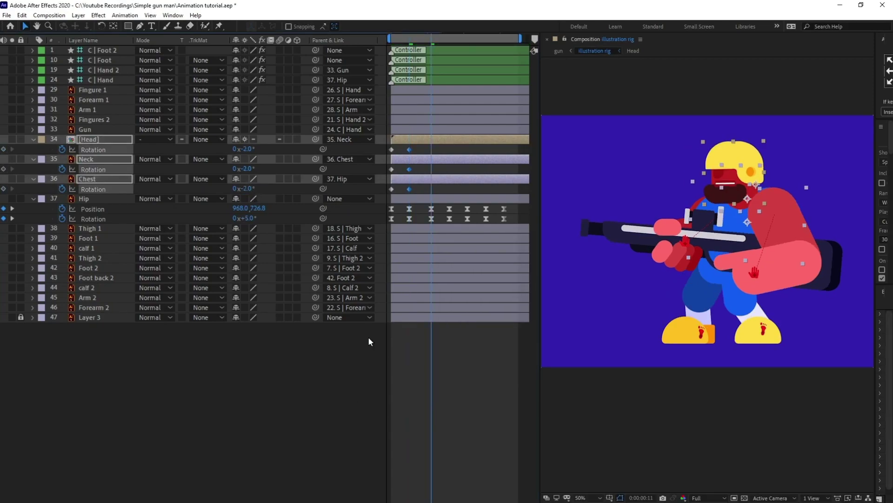
click(250, 189)
text(4)
key(Return)
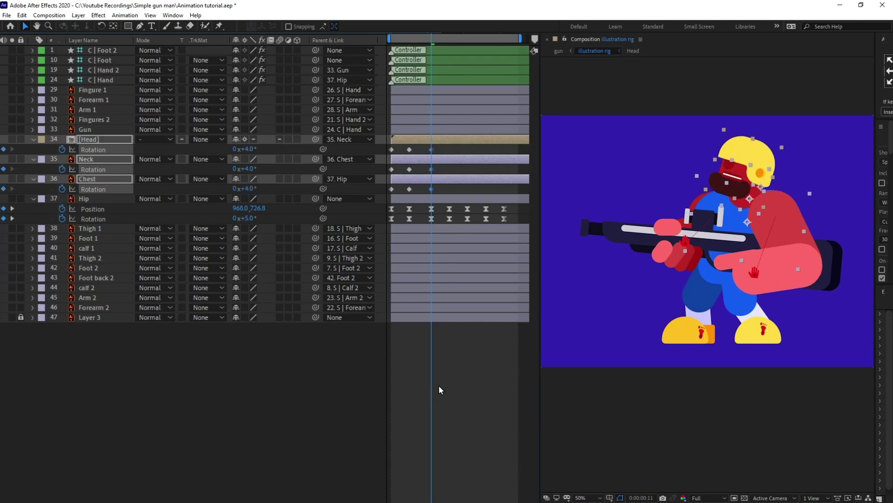
- Set the Neck and Head rotations to 3° at frame 11
click(257, 169)
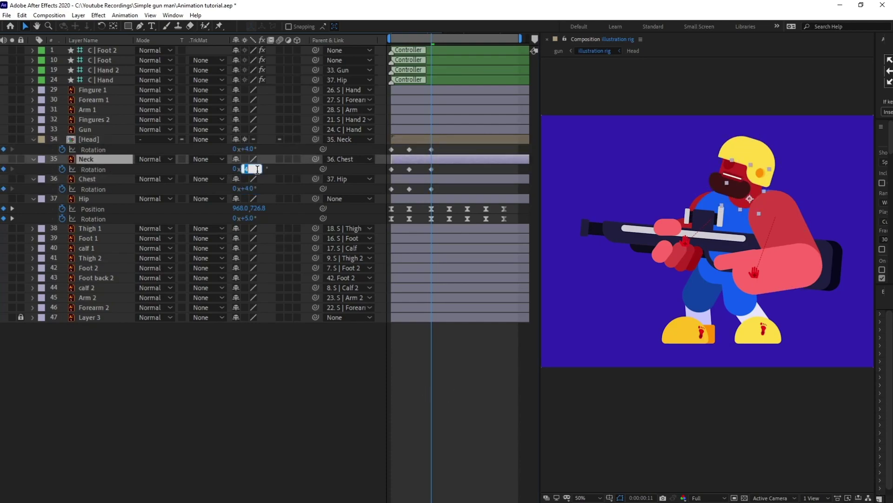
key(Return)
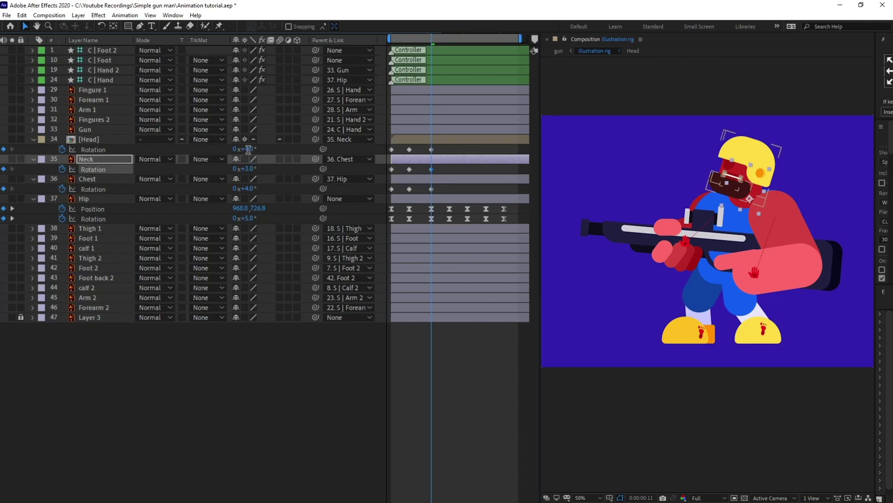
click(300, 143)
click(435, 170)
- At frame 16, set the Chest rotation to 6° and the Neck and Head rotations to 5°
key(k)
click(256, 189)
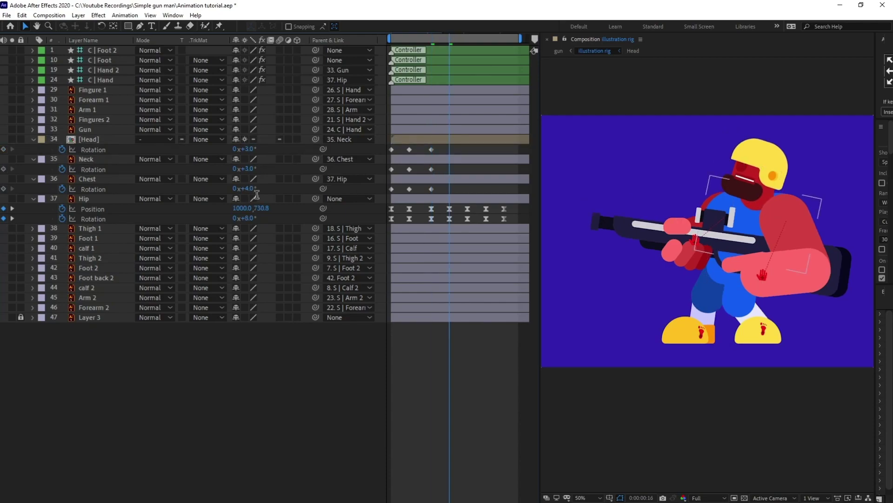
text(6)
key(Return)
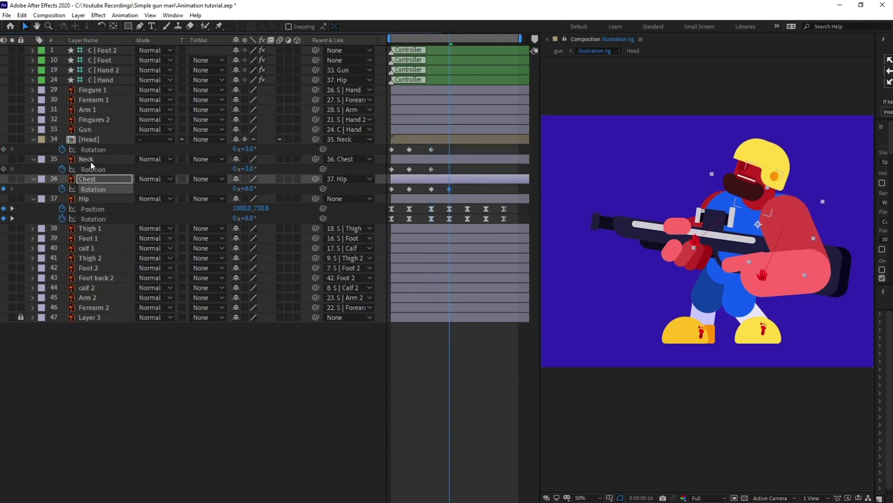
click(91, 161)
shift+click(105, 140)
click(250, 149)
text(5)
key(Return)
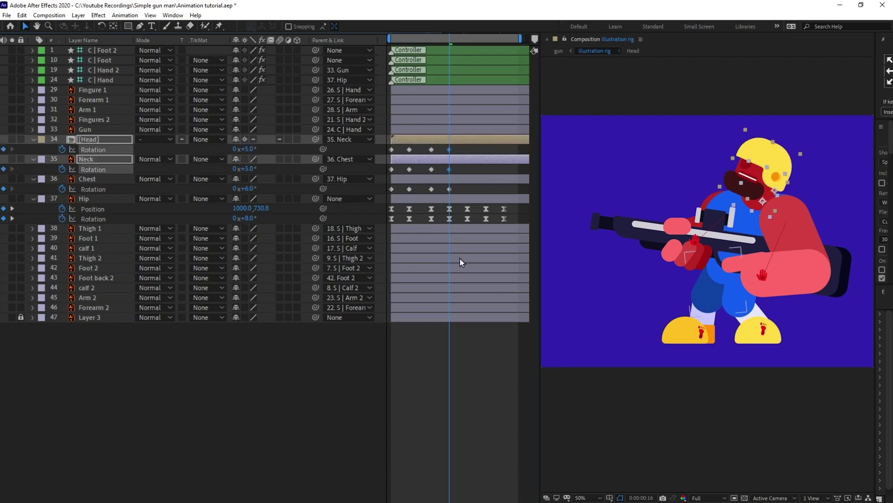
- Copy the Head, Neck and Chest rotation keyframes from frame 11 to frame 21
key(k)
click(431, 149)
key(ctrl+c)
key(ctrl+v)
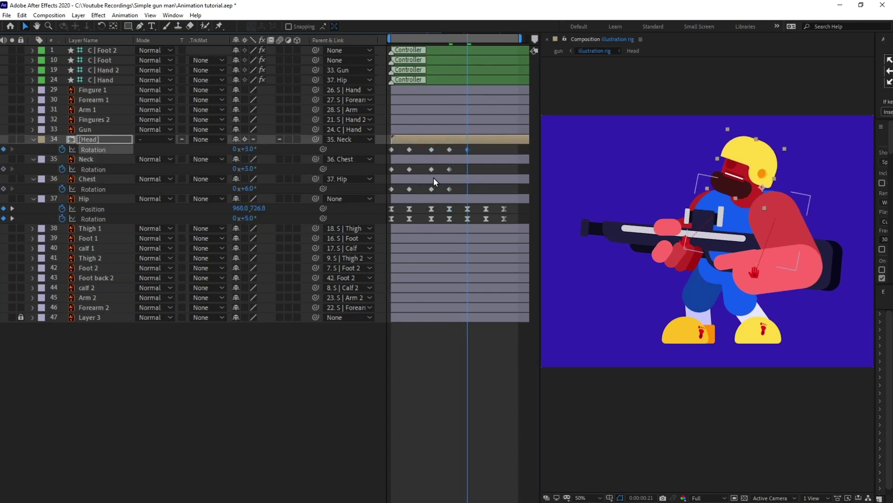
click(431, 169)
key(ctrl+c)
key(ctrl+v)
click(431, 189)
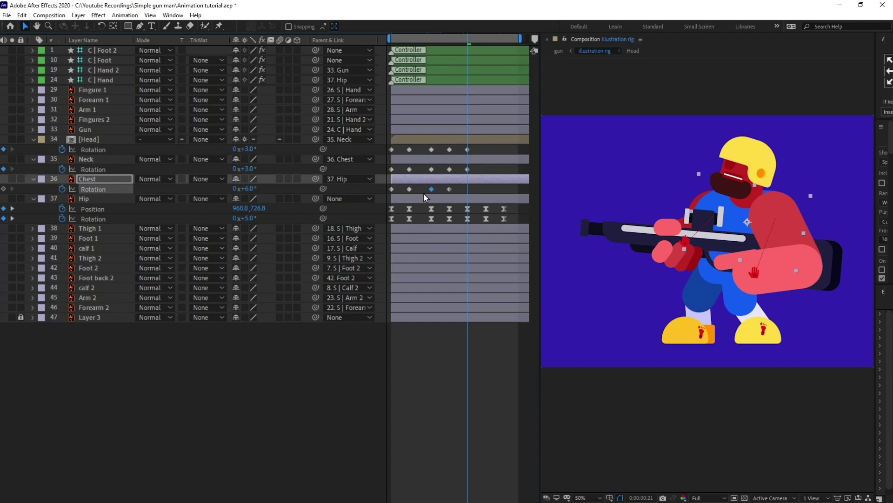
key(ctrl+c)
key(ctrl+v)
- Copy the frame 16 rotation keyframes of Head, Neck and Chest to the second-to-last Hip keyframe
key(k)
click(450, 150)
key(ctrl+c)
key(ctrl+v)
click(449, 169)
key(ctrl+c)
key(ctrl+v)
click(450, 189)
key(ctrl+c)
key(ctrl+v)
- Copy the frame 21 rotation keyframes of Head, Neck and Chest to the last Hip keyframe at 0:00:01:01
key(k)
click(467, 149)
click(467, 169)
key(ctrl+c)
key(ctrl+v)
click(468, 189)
key(ctrl+c)
key(ctrl+v)
- Apply Easy Ease to all Head, Neck and Chest rotation keyframes and preview the animation from the start
drag(511, 145, 389, 190)
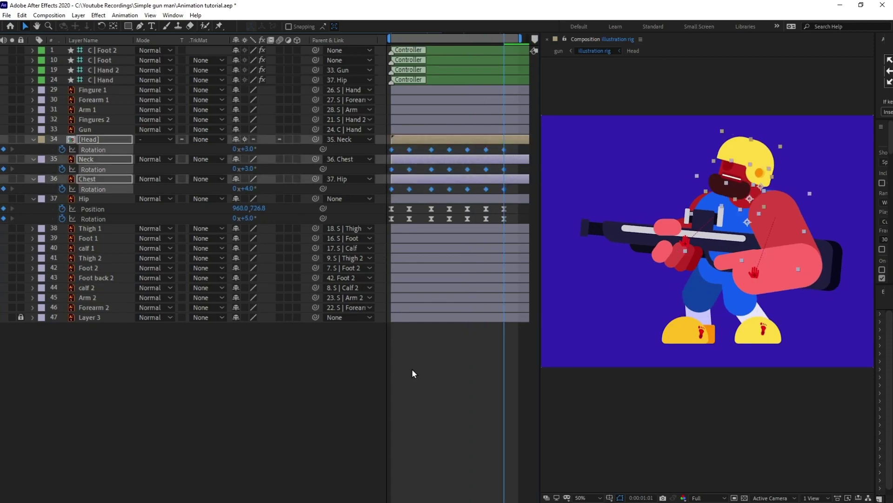
key(F9)
click(427, 431)
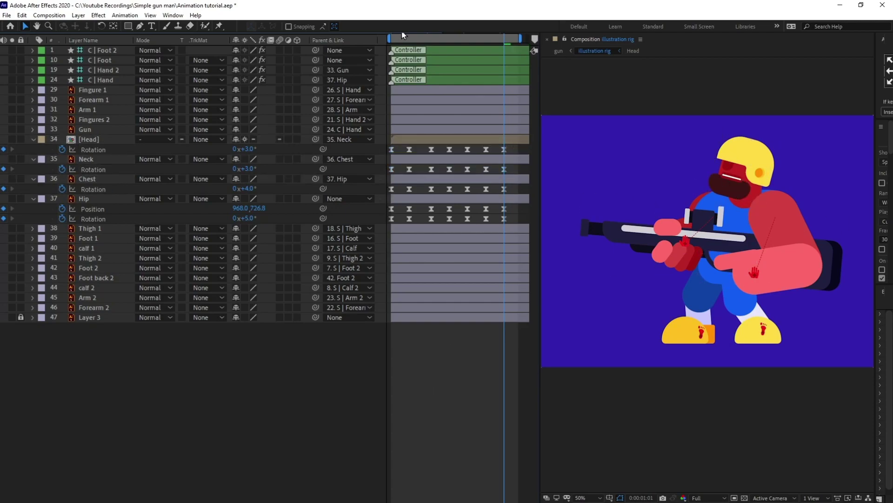
key(Home)
key(space)
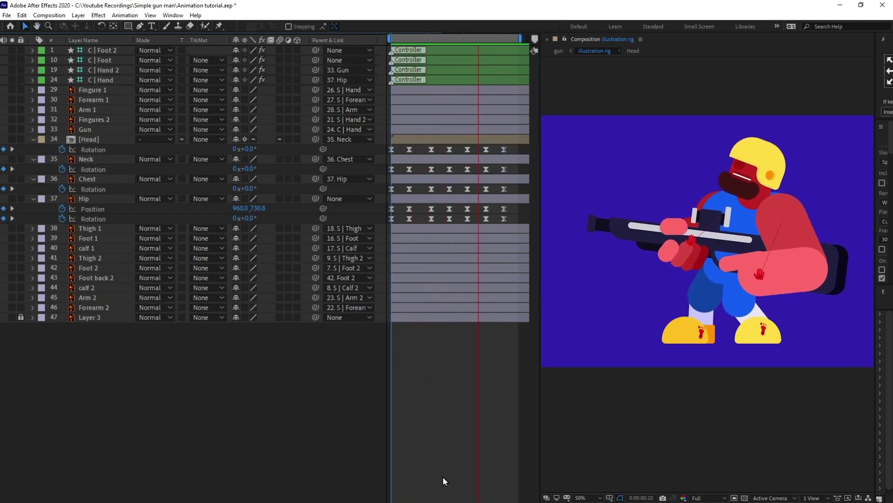
key(space)
- Start keyframing the C | Hand controller's rotation at frame 0 and add a second keyframe at frame 5
click(115, 81)
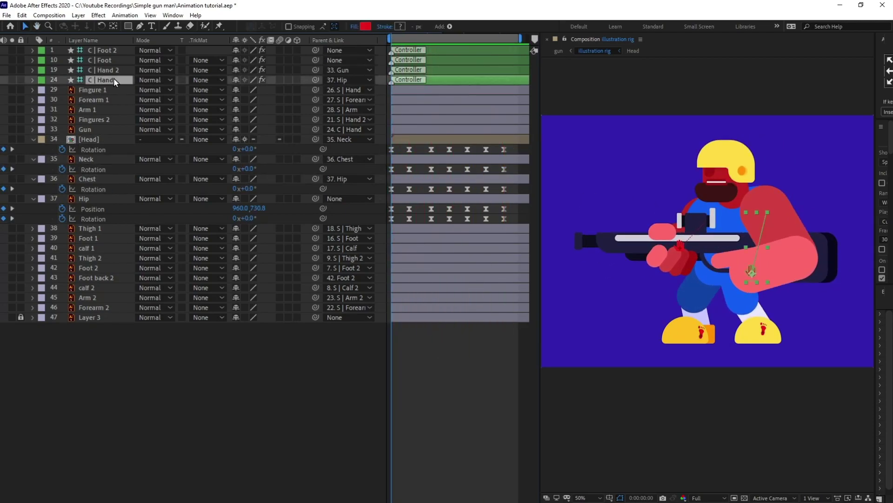
key(r)
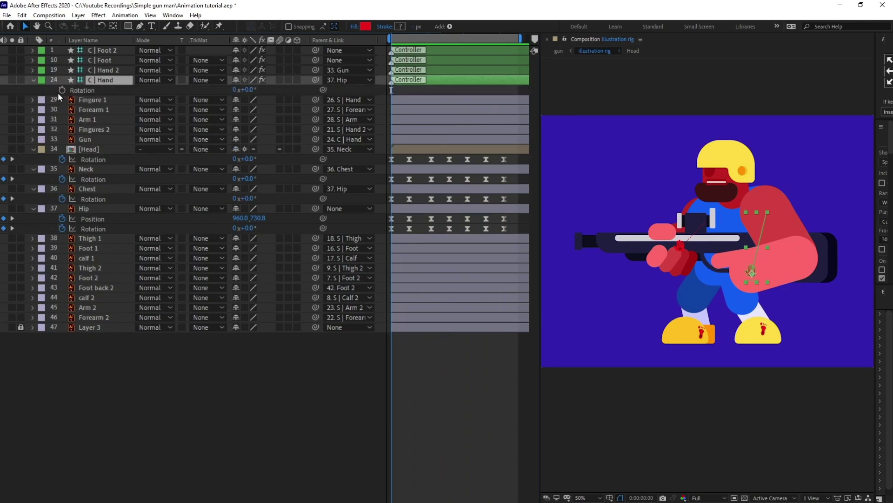
click(62, 89)
key(k)
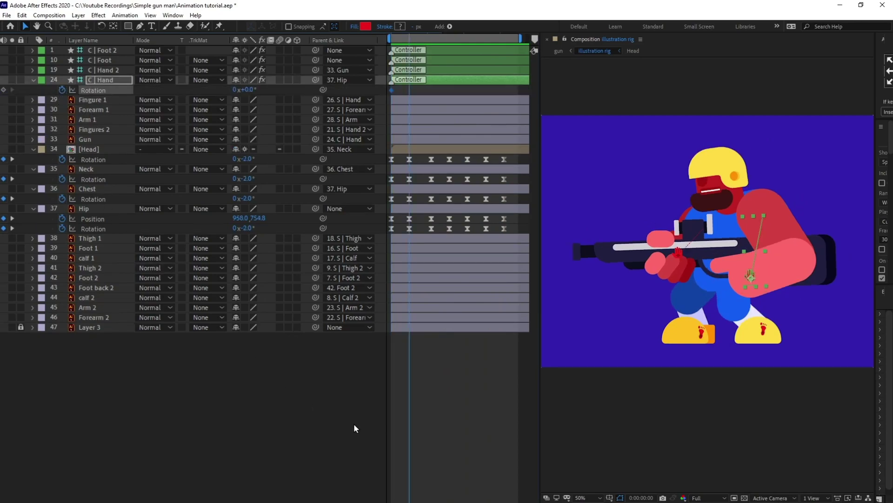
click(3, 90)
key(k)
drag(248, 90, 239, 91)
key(ctrl+z)
key(ctrl+z)
- Set the C | Hand controller's rotation to -3° at frame 5
key(k)
key(j)
click(249, 90)
text(-3)
click(267, 91)
- Set the C | Hand controller's rotation to 2° at frame 11 and 8° at frame 16
key(k)
click(253, 89)
key(Return)
key(k)
click(252, 90)
text(2)
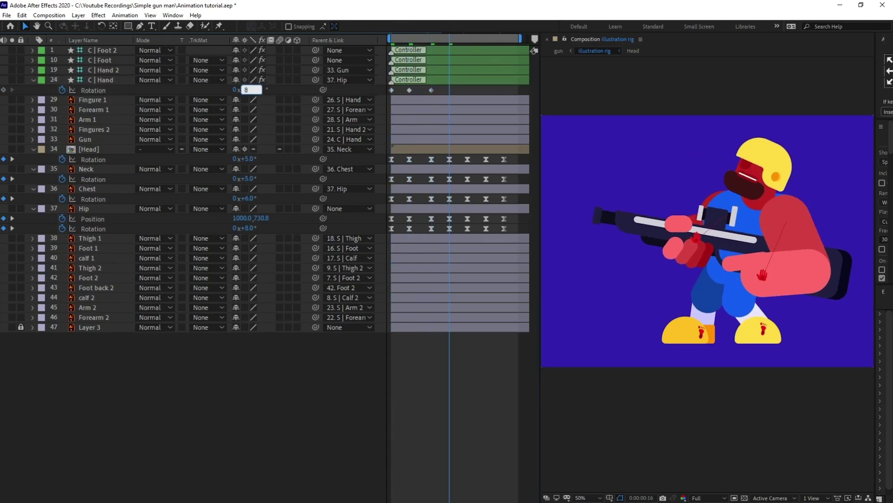
key(Return)
- Paste C | Hand rotation keyframes at the next two Hip keyframe times and copy its frame 0 keyframe to the last one
key(k)
key(ctrl+v)
key(k)
key(ctrl+v)
key(k)
click(391, 90)
key(ctrl+c)
key(ctrl+v)
- Apply Easy Ease to all C | Hand rotation keyframes and preview the animation from the start
click(93, 91)
key(F9)
click(392, 38)
key(space)
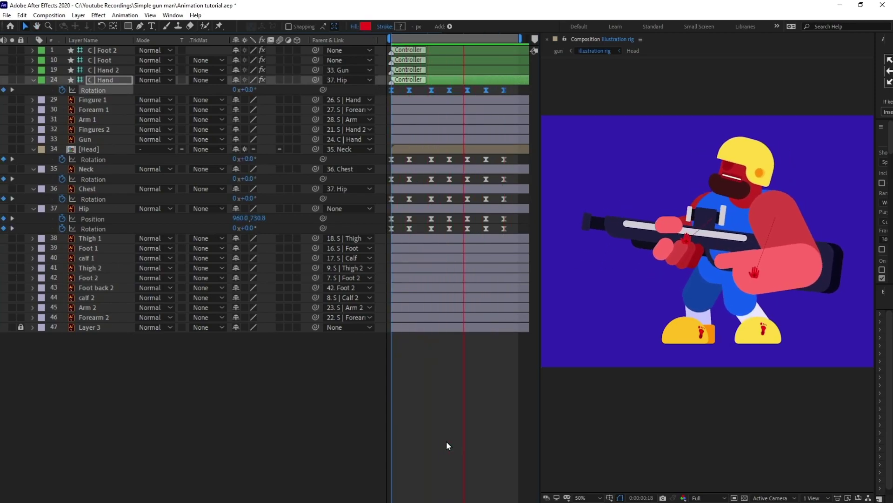
key(space)
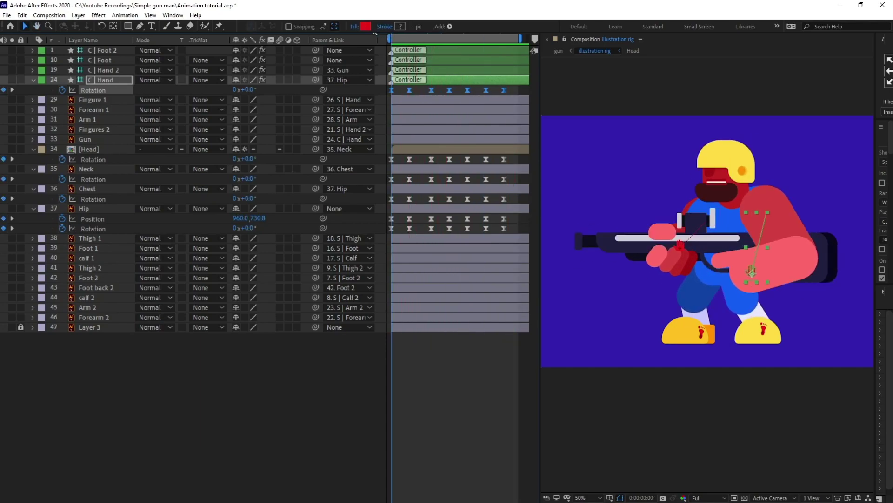
- Move the anchor point of the Fingure 1 layer to the base of the trigger finger, near the forearm
click(434, 365)
click(105, 132)
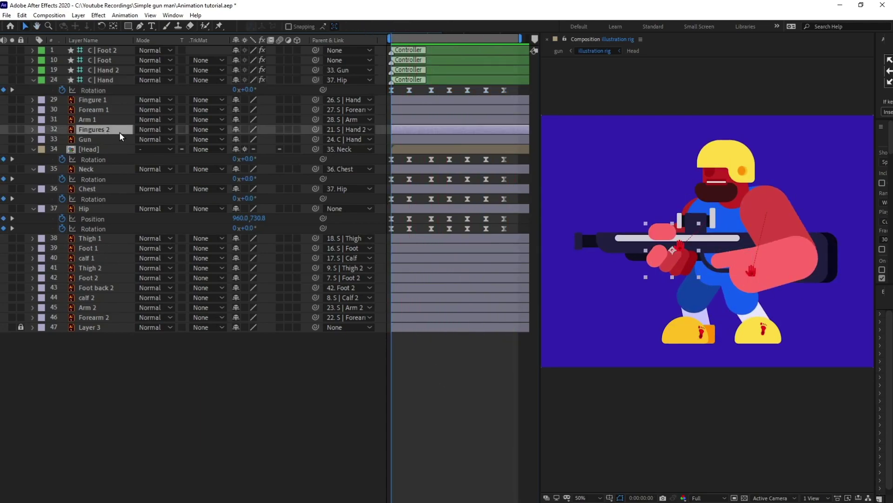
click(99, 99)
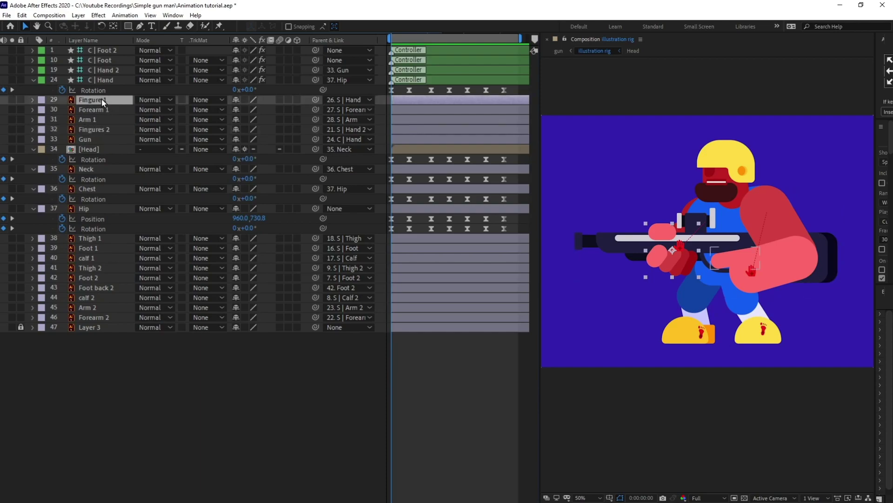
scroll(761, 258, up, 2)
key(y)
mouse_move(708, 258)
mouse_down()
mouse_move(729, 254)
mouse_move(720, 256)
mouse_up()
key(v)
click(433, 365)
- Add position and rotation keyframes at frame 0 to the Fingure 1 layer and show both properties
click(687, 264)
key(r)
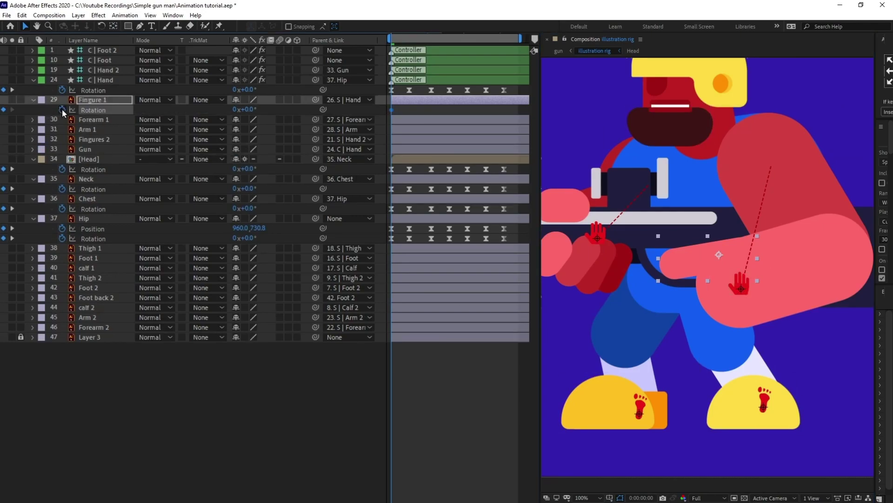
key(r)
key(u)
key(u)
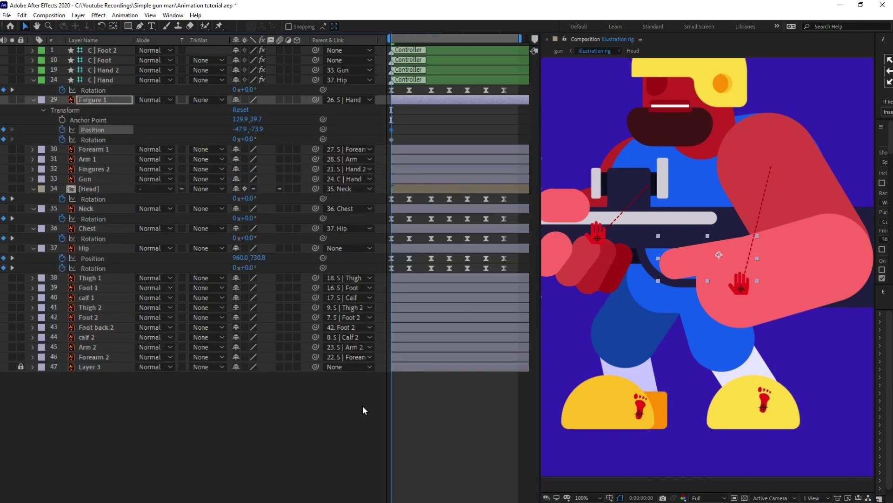
- Add position and rotation keyframes to the Fingure 1 layer at frame 11, keeping its current pose
key(k)
key(k)
scroll(723, 320, down, 1)
scroll(723, 319, down, 2)
key(j)
key(k)
click(3, 129)
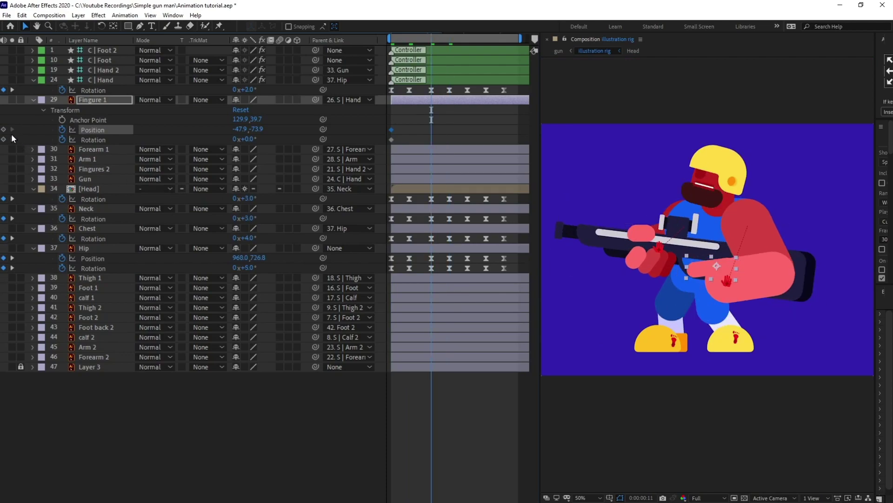
click(4, 139)
- Rotate the Fingure 1 layer at frame 16 and shift it slightly toward the forearm to pull the trigger
key(k)
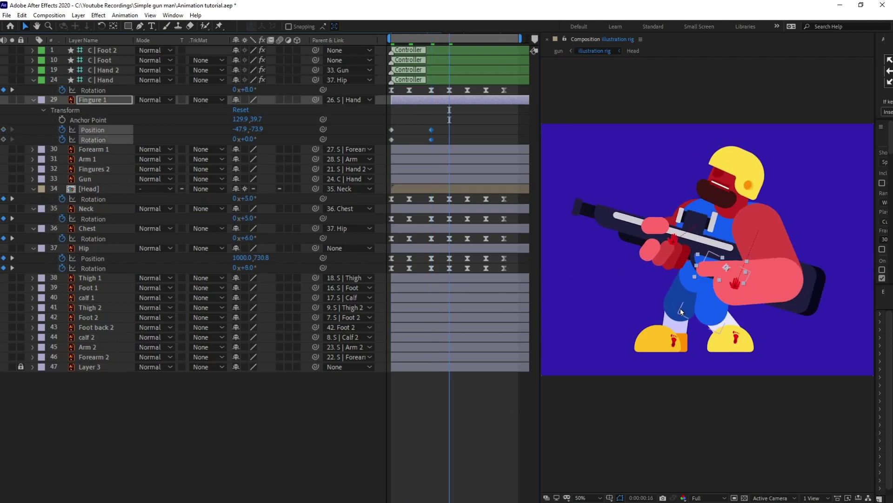
scroll(680, 310, up, 2)
key(j)
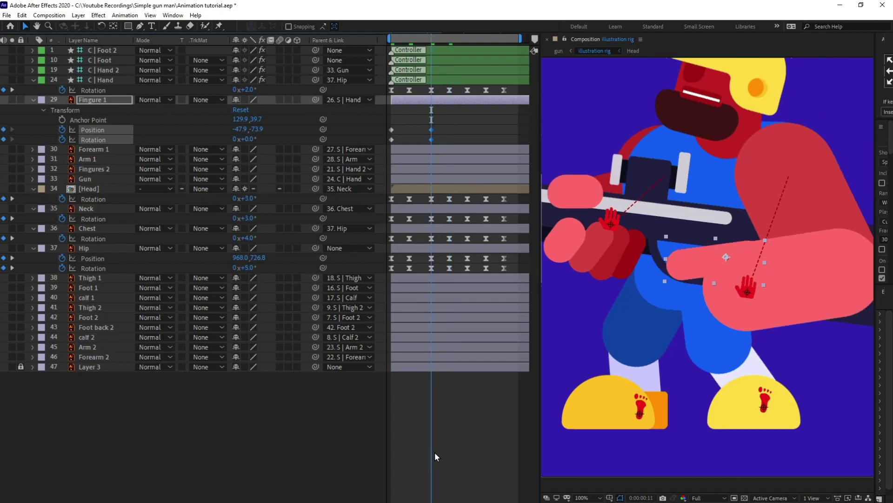
key(j)
key(k)
key(k)
key(shift+KP_Add)
drag(735, 268, 757, 271)
- Paste Fingure 1 position and rotation keyframes at each of the three remaining Hip keyframe times
key(k)
drag(441, 125, 463, 144)
key(ctrl+v)
key(k)
key(ctrl+v)
key(k)
key(ctrl+c)
key(ctrl+v)
- Apply Easy Ease to all Fingure 1 position and rotation keyframes and return to frame 0
drag(514, 126, 374, 145)
key(F9)
click(405, 108)
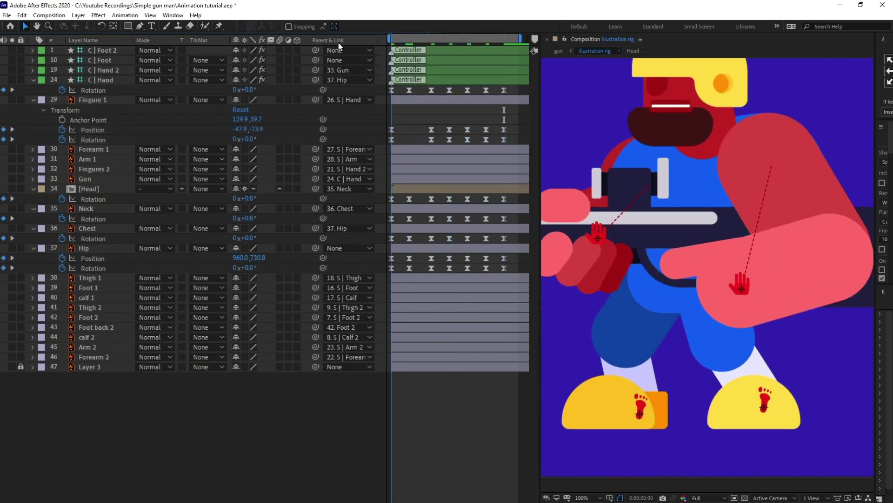
- Preview the whole character animation from the start and save the project
scroll(741, 275, down, 2)
key(space)
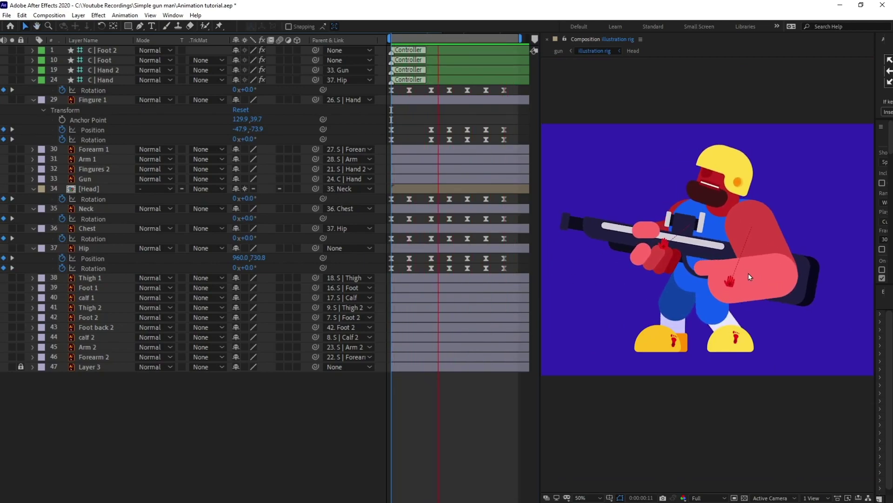
key(space)
key(Home)
key(ctrl+s)
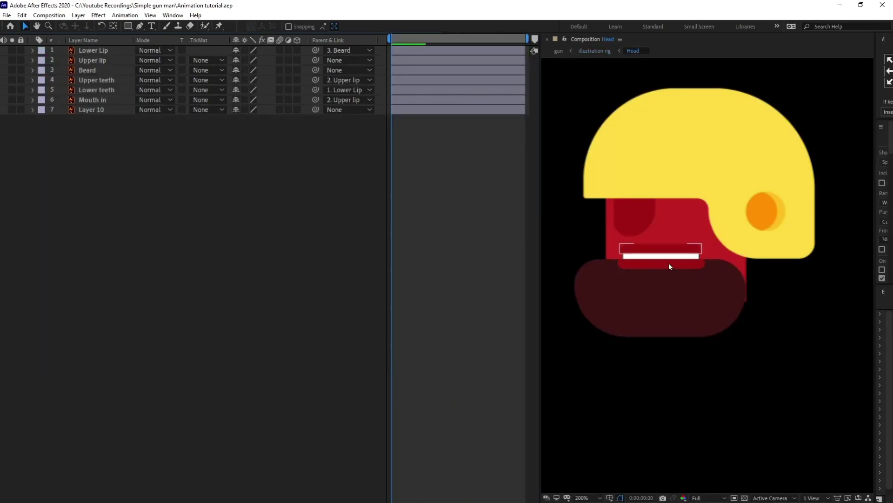
- Start keyframing the position of the Beard layer at frame 0 in the Head composition
click(670, 299)
mouse_move(668, 302)
mouse_down()
mouse_move(666, 336)
mouse_move(669, 299)
mouse_up()
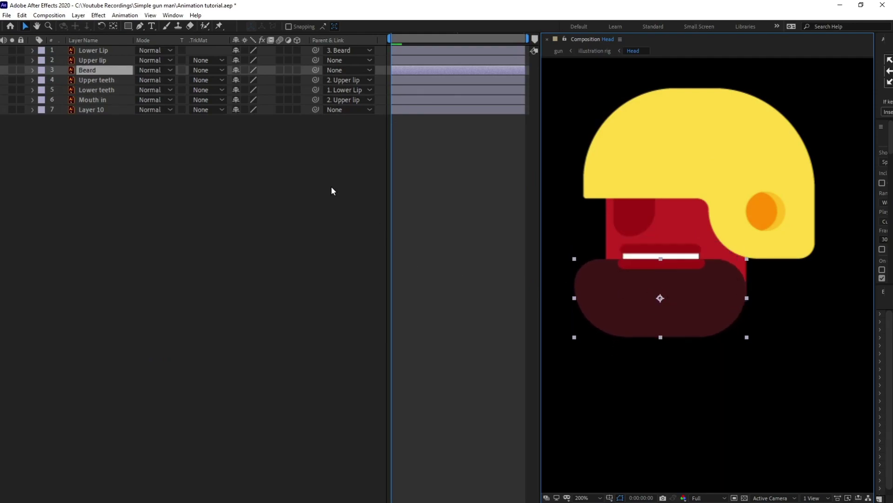
key(p)
click(63, 80)
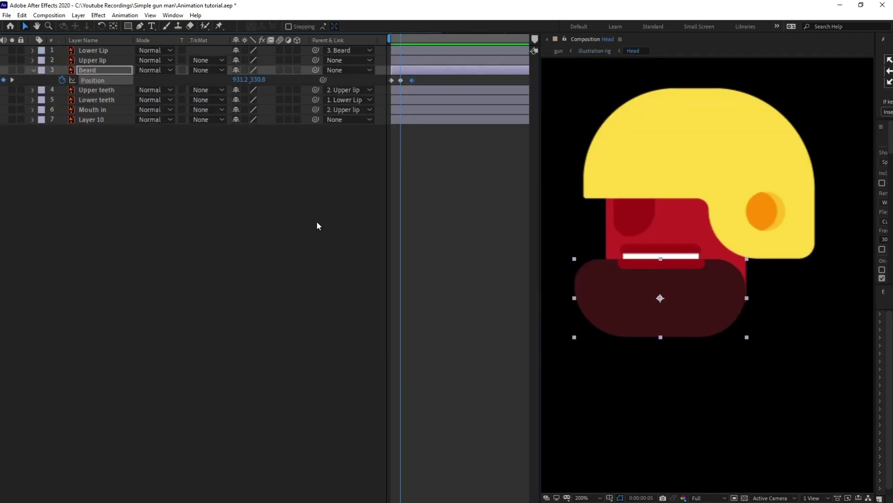
- Lower the Beard layer at frame 5 to a vertical position of about 341, opening the mouth slightly
key(Down)
key(Down)
key(Down)
key(Down)
key(Down)
key(Down)
key(Down)
key(Down)
key(Down)
key(Down)
key(Down)
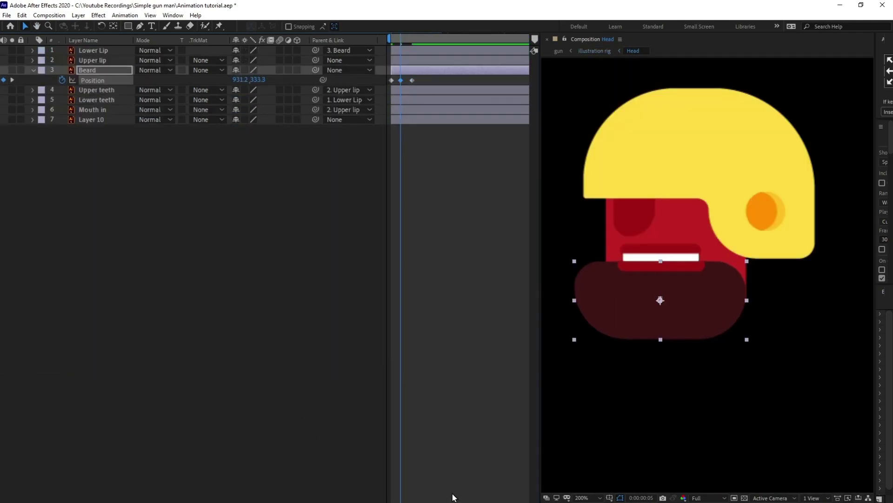
key(Down)
key(Down)
key(Down)
key(Down)
key(Down)
key(Down)
key(Down)
key(Down)
key(Down)
key(Down)
key(Down)
key(Down)
key(Down)
key(Down)
key(Down)
key(Down)
key(Down)
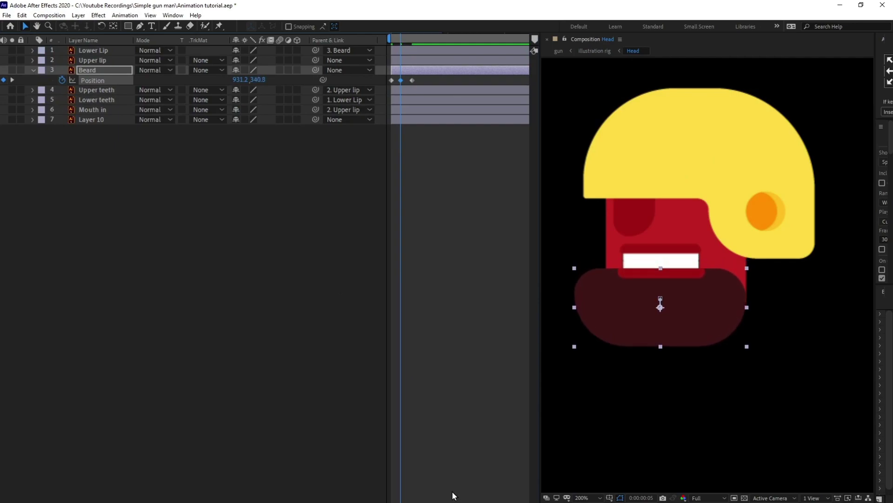
key(Down)
key(Down)
key(Down)
key(Down)
- Check the pose in the illustration rig, then lower the Beard at frame 16 in the Head composition to a vertical position of 370.8
click(449, 465)
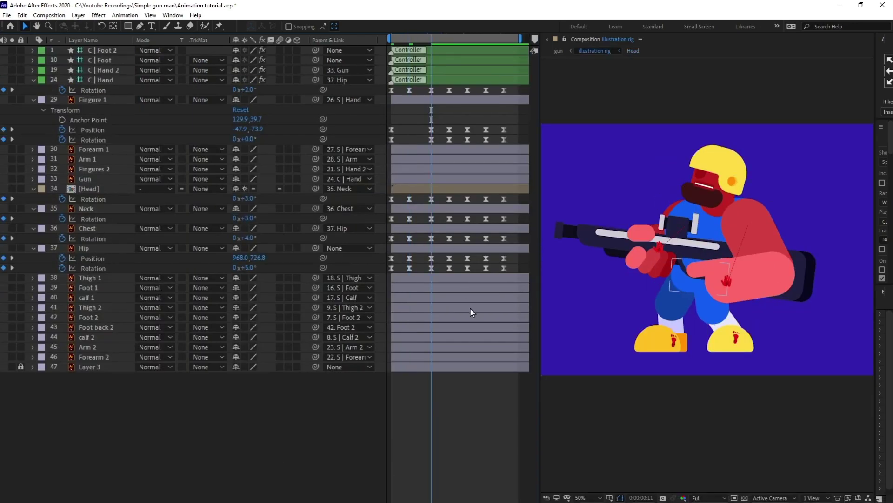
key(k)
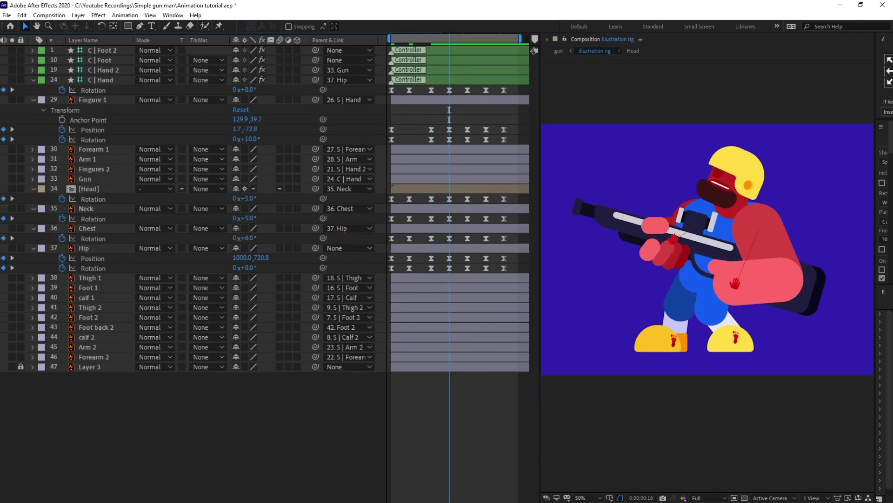
double_click(245, 192)
drag(724, 305, 727, 343)
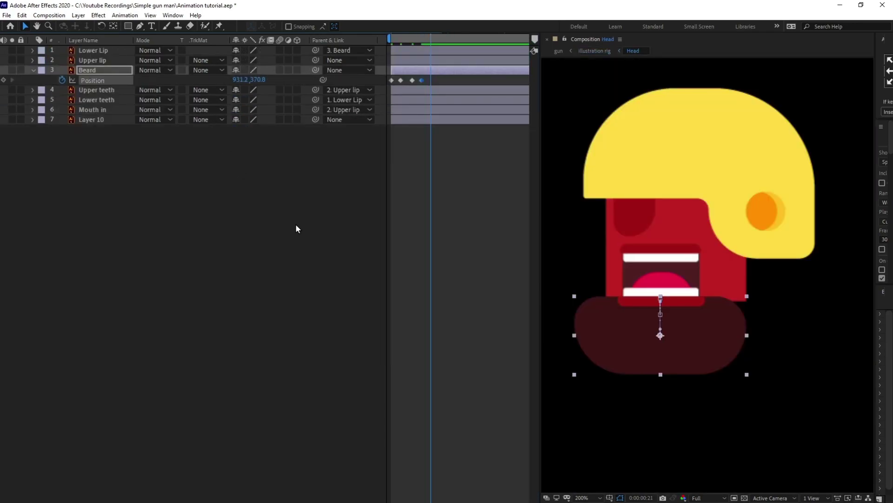
- Raise the Beard layer at frame 21 to partly close the mouth
key(Up)
key(Up)
key(Up)
key(Up)
key(Up)
key(Up)
key(Up)
key(Up)
key(Up)
key(Up)
key(Up)
key(Up)
key(Up)
key(Up)
key(Up)
key(Up)
key(Up)
key(Up)
key(Up)
key(Up)
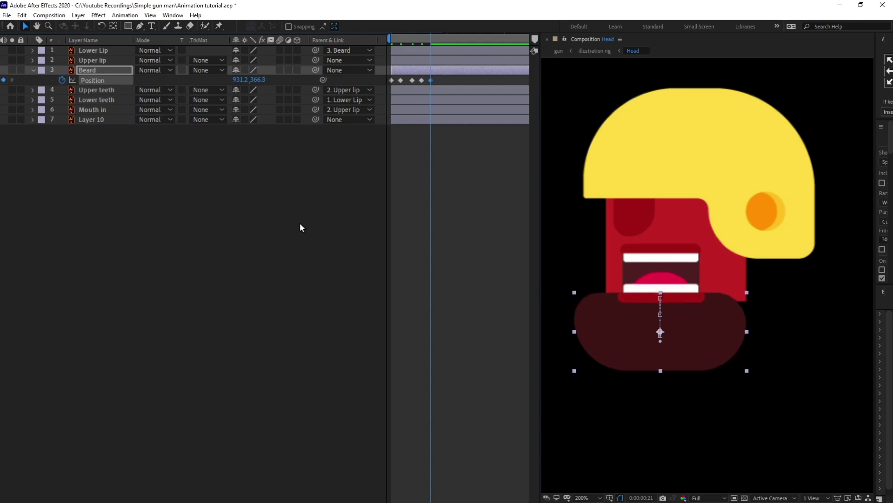
key(Up)
key(Up)
key(Up)
key(Up)
key(Up)
key(Up)
key(Up)
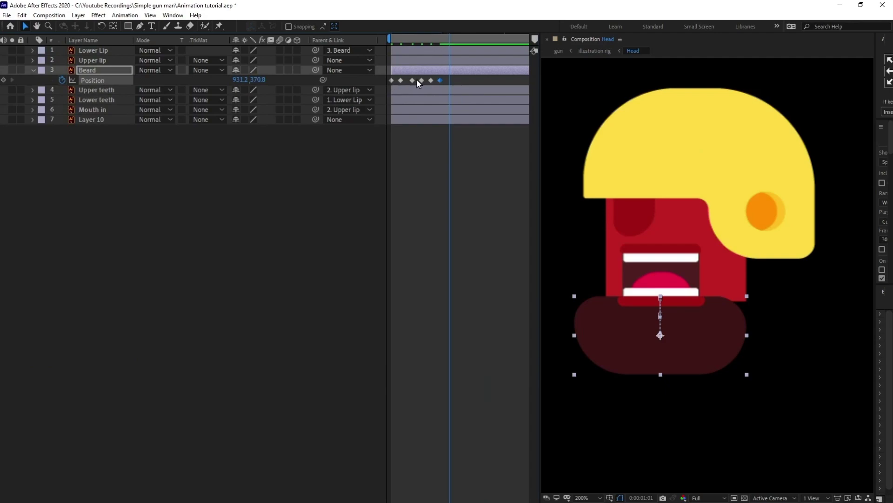
- Paste a Beard position keyframe with vertical value 350.8 at 0:00:01:01 and apply Easy Ease to all Beard position keyframes
click(416, 80)
click(391, 80)
key(ctrl+c)
key(ctrl+v)
key(ctrl+z)
click(422, 81)
key(ctrl+v)
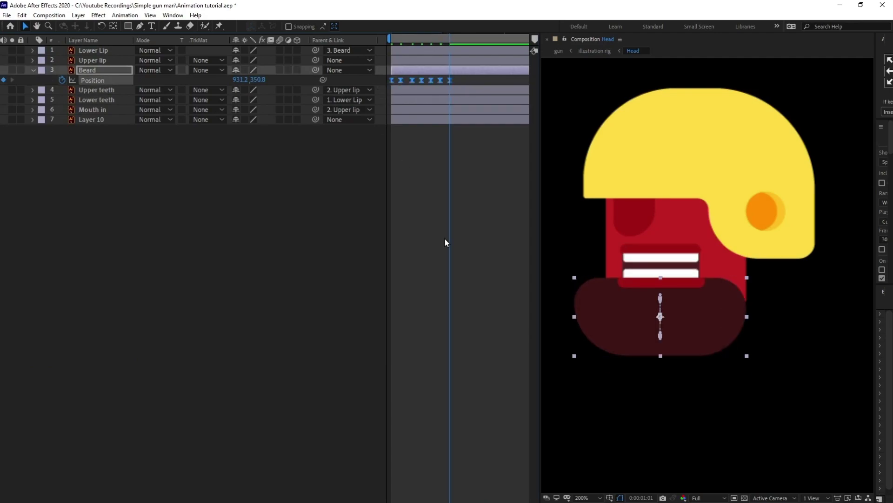
- Return to the illustration rig composition and preview the mouth animation together with the body
click(445, 239)
key(shift+Escape)
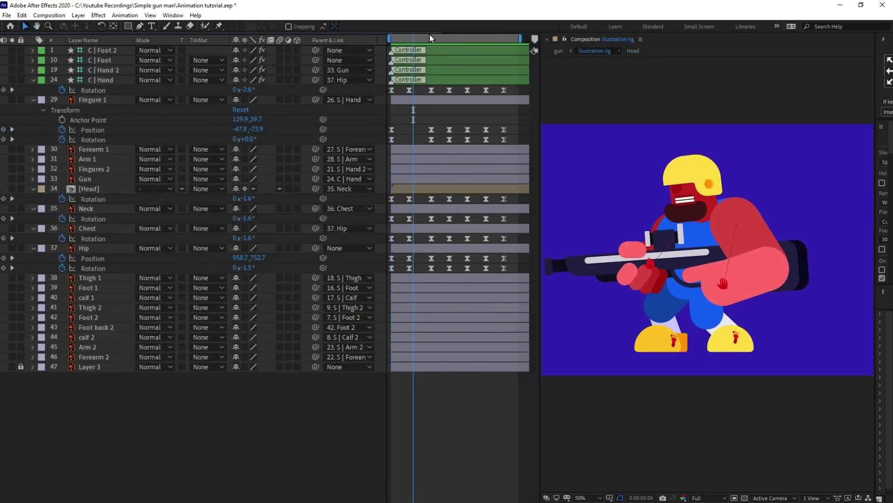
key(space)
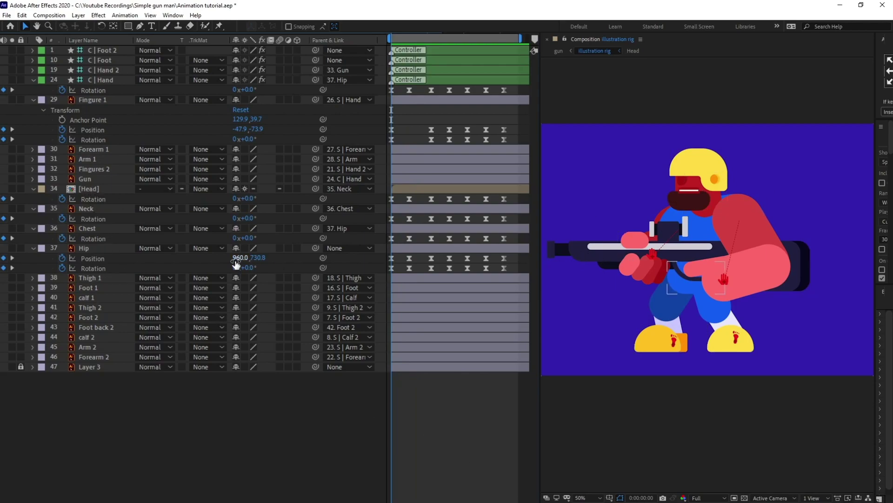
- Try shifting the Gun layer and the C | Hand controller at frame 0 to test how the weapon moves
click(99, 180)
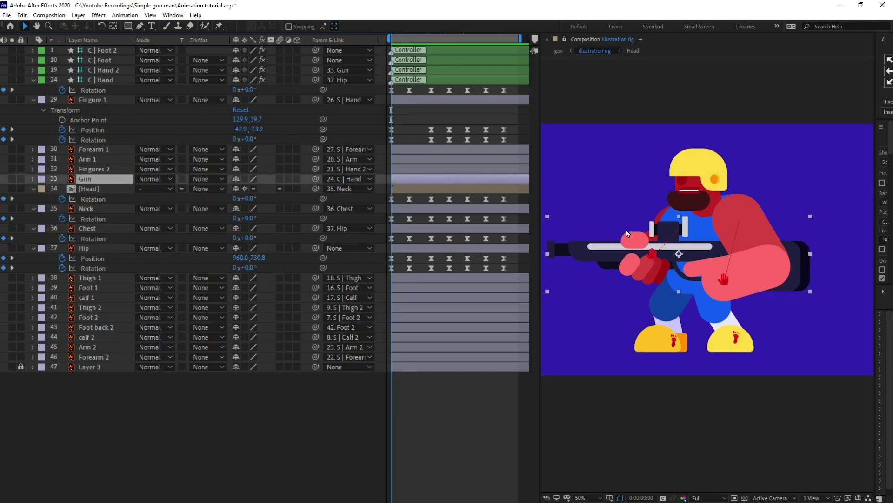
drag(680, 255, 688, 255)
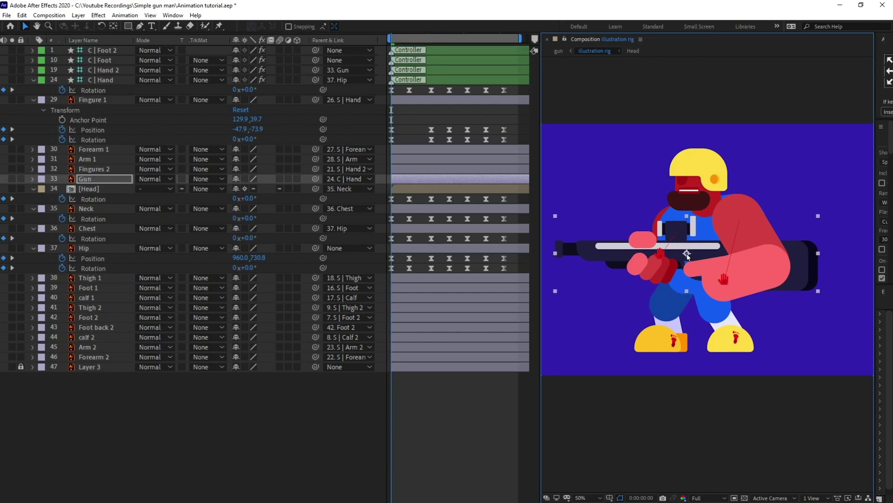
key(ctrl+z)
click(101, 79)
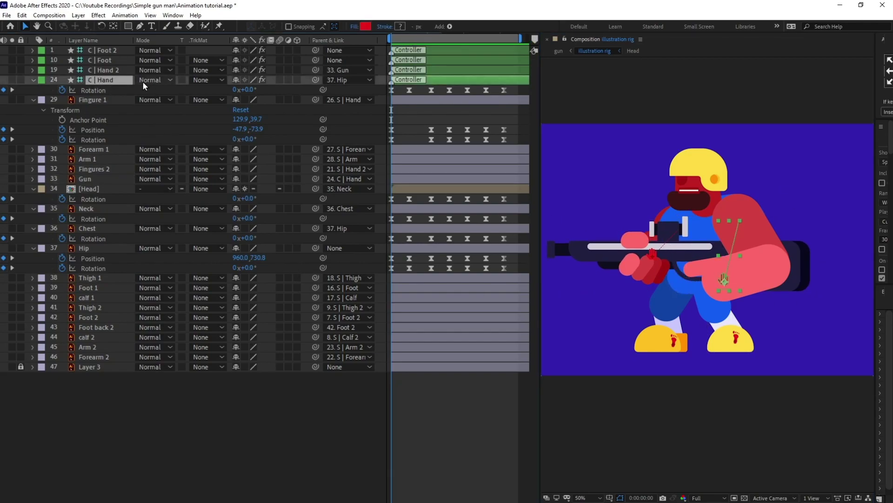
drag(738, 275, 741, 273)
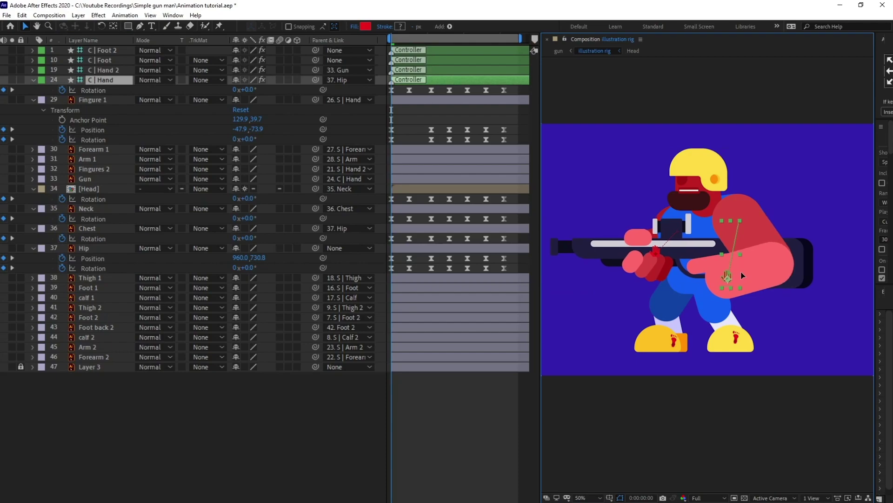
- Start keyframing the position of the C | Hand controller at frame 13
key(k)
key(k)
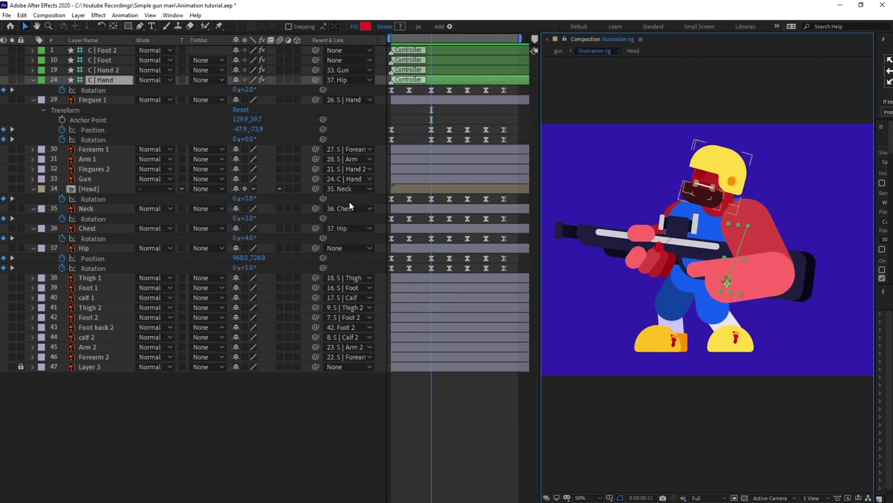
key(k)
key(j)
key(equal)
key(equal)
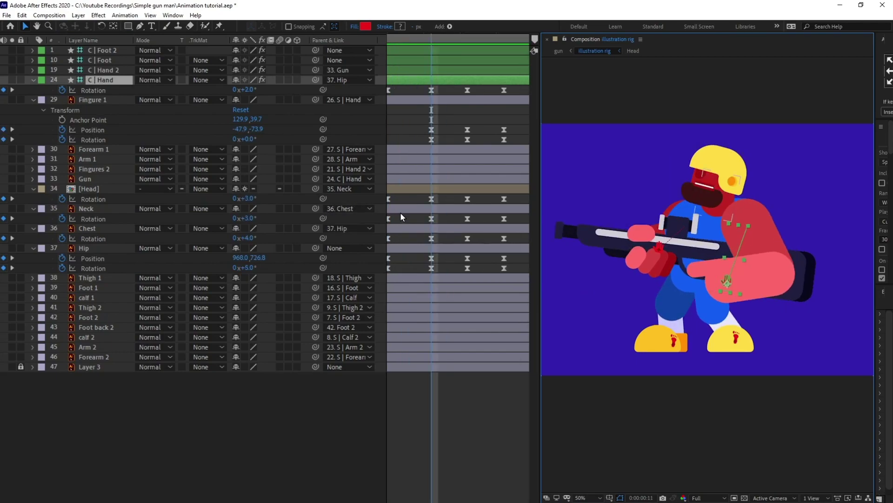
key(Page_Down)
key(Page_Down)
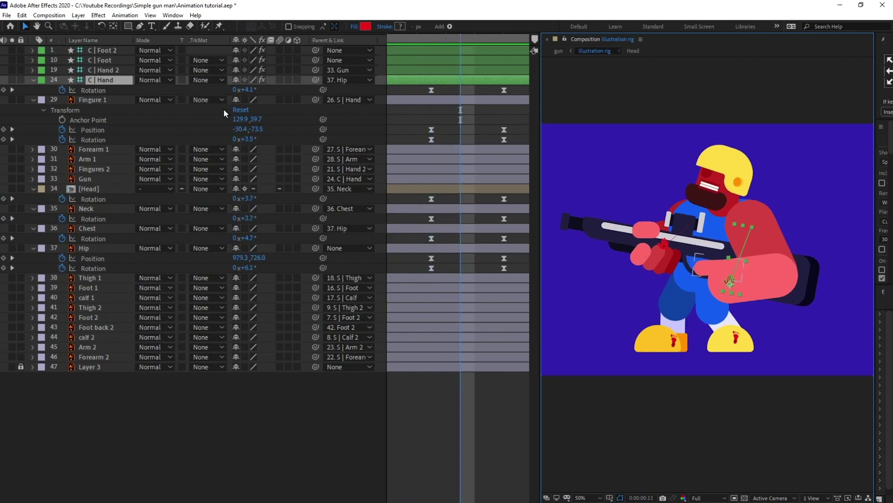
key(p)
click(62, 90)
- Add C | Hand position keyframes with the resting value at frames 11 and 16
key(u)
key(u)
key(j)
click(4, 90)
key(k)
click(504, 38)
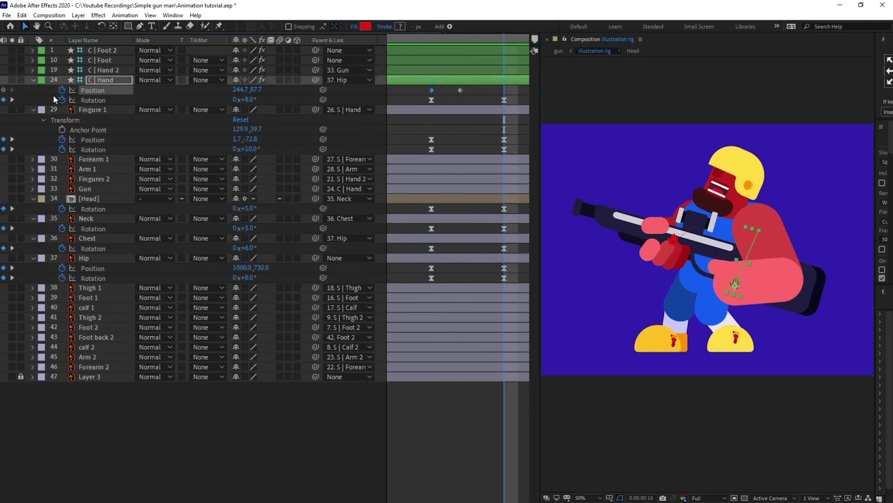
- Set the C | Hand position to 252.7, 48.6 at frame 13 and to 256.8, 101.1 at frame 14
key(j)
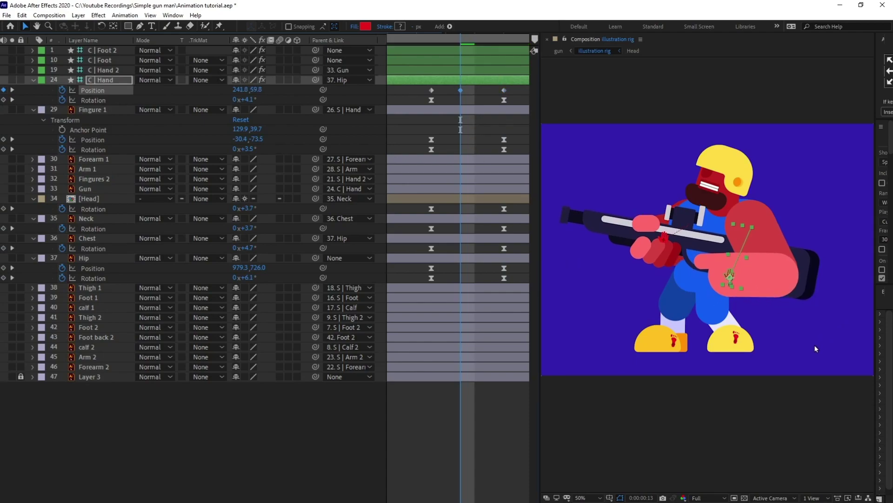
key(Page_Down)
key(Page_Down)
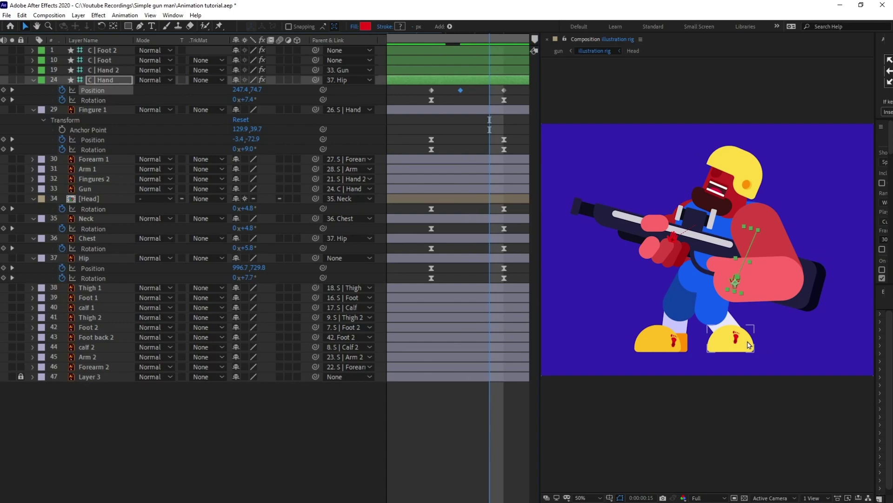
key(Page_Up)
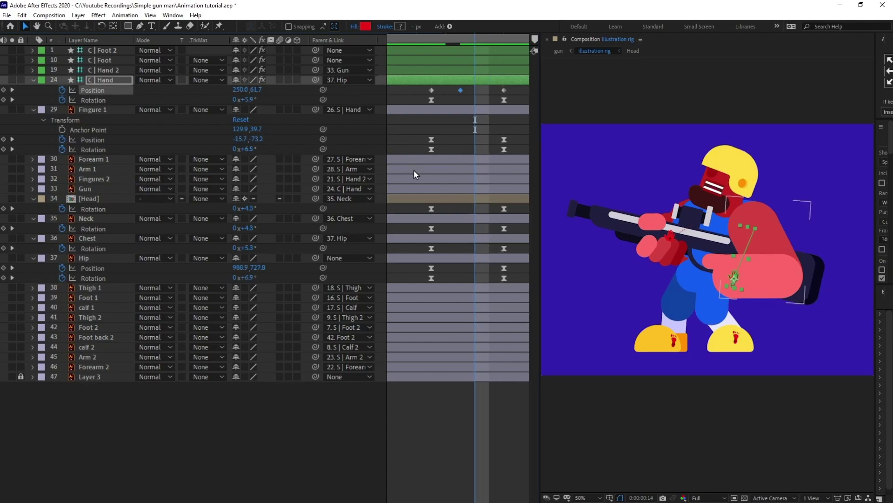
key(Down)
key(Down)
key(Down)
key(Down)
- Apply Easy Ease to the four C | Hand position keyframes and step through the surrounding frames
drag(512, 86, 421, 101)
key(F9)
click(436, 426)
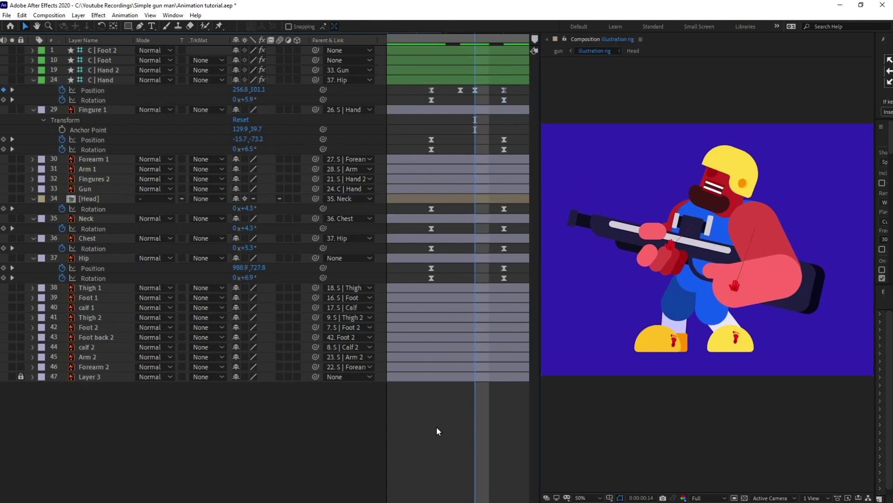
key(semicolon)
key(Page_Up)
key(Page_Down)
key(Page_Down)
key(Page_Down)
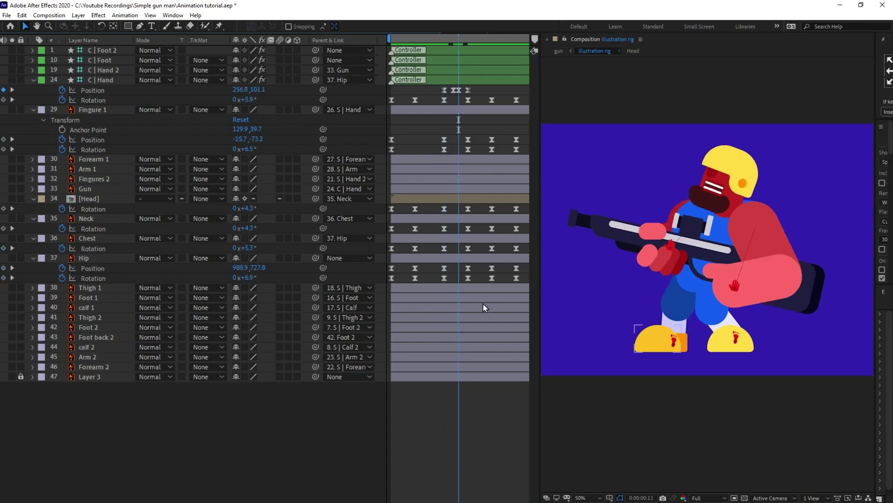
- Copy the four C | Hand position keyframes and paste them at frame 21
key(k)
drag(486, 93, 435, 87)
key(ctrl+c)
key(ctrl+v)
scroll(392, 155, right, 3)
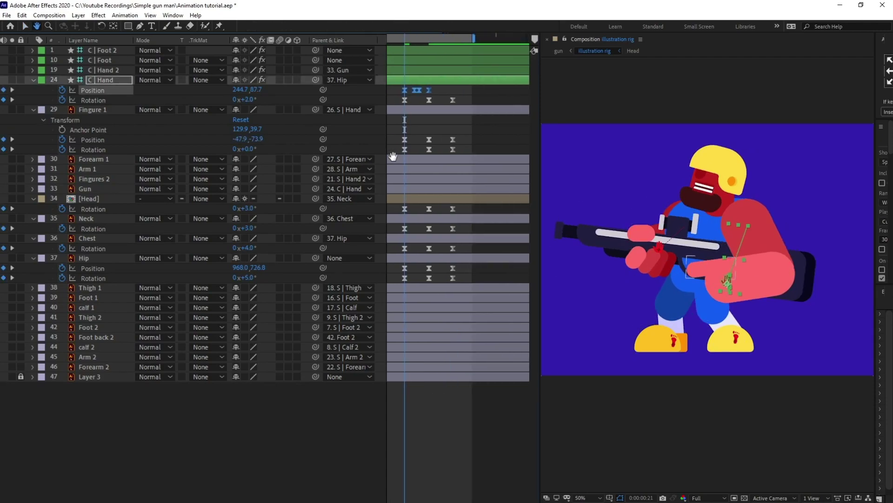
scroll(391, 155, left, 2)
- Preview the animation from frame 0 to check the repeated hand motion
key(k)
drag(492, 32, 330, 31)
key(minus)
key(minus)
key(space)
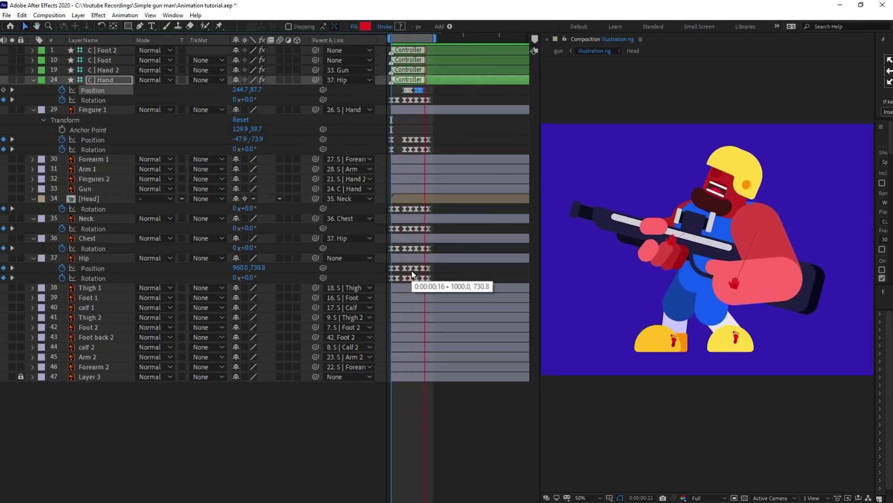
key(space)
- Lower the C | Hand position keyframes at frames 13 and 23 together, bringing the frame 13 position to 254.6, 66.5
key(equal)
key(equal)
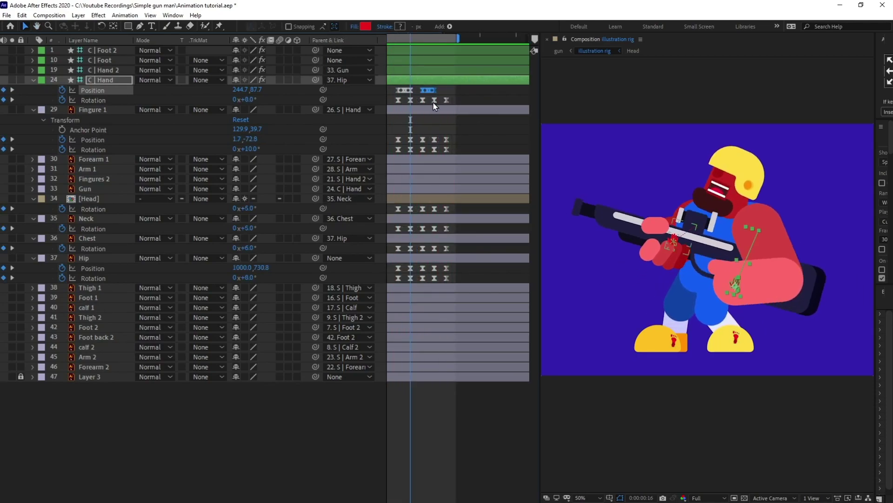
key(space)
drag(436, 95, 494, 97)
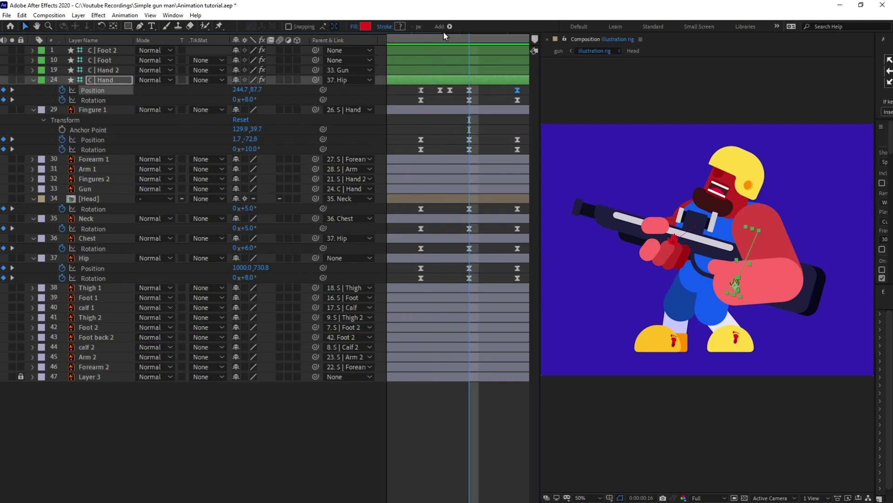
click(442, 32)
click(447, 78)
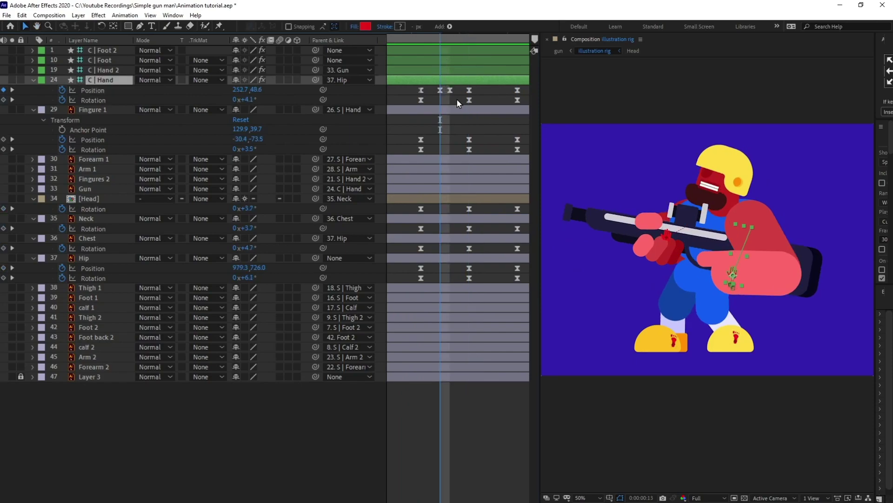
click(439, 90)
key(minus)
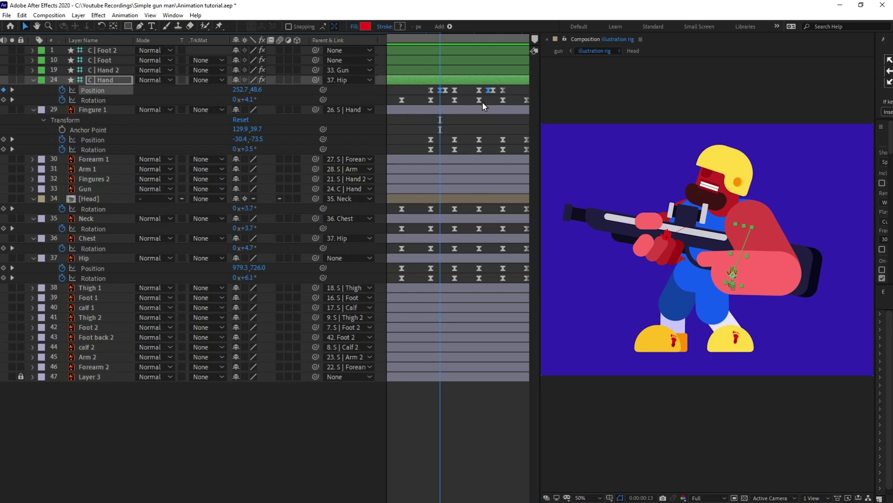
scroll(758, 254, up, 1)
key(Down)
key(Down)
key(Down)
key(Down)
key(Down)
key(Down)
key(Down)
key(Down)
key(Down)
key(Down)
key(Down)
key(Down)
key(Down)
key(Down)
key(Down)
key(Down)
key(Down)
key(Down)
scroll(804, 291, down, 1)
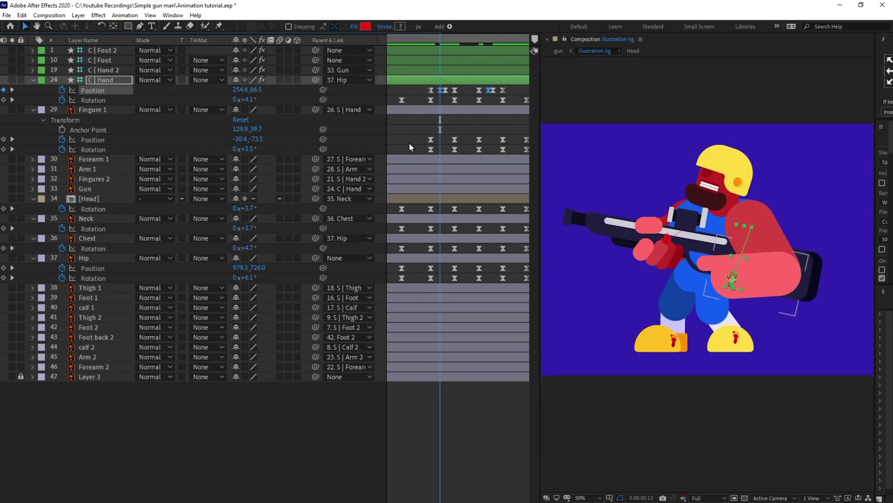
- Preview the softened hand motion with the whole composition zoomed out to 25%
key(minus)
key(space)
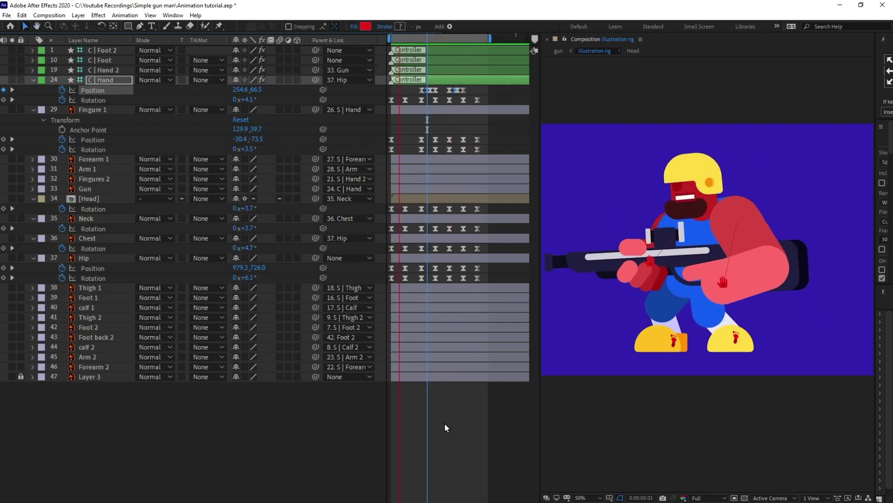
scroll(708, 286, down, 2)
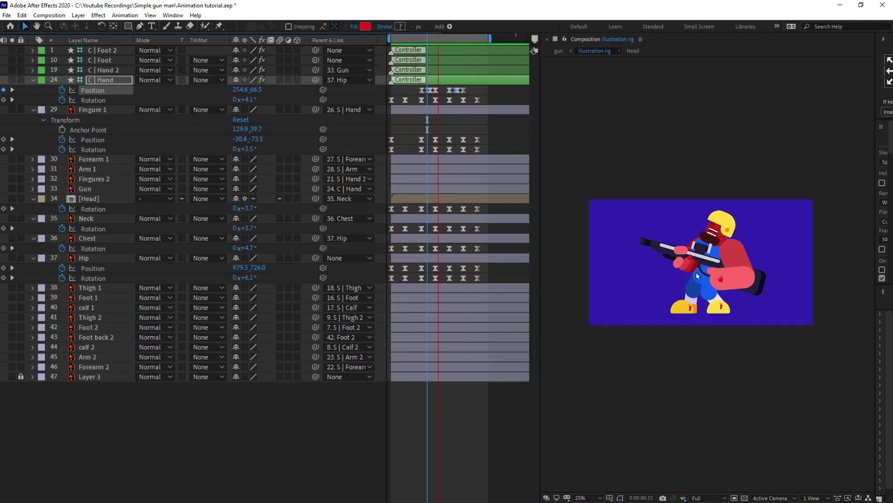
key(space)
- Add C | Hand position keyframes at 244.7, 87.7 at frame 0 and at 0:00:01:01
drag(409, 35, 352, 33)
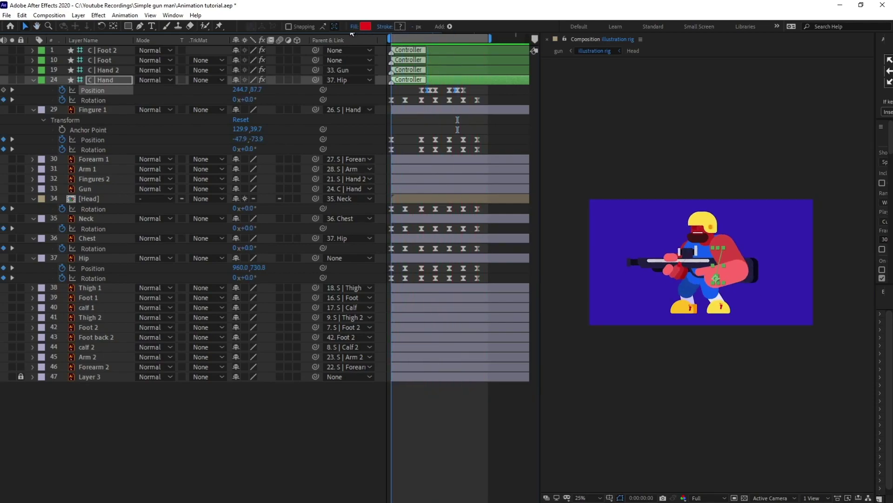
key(space)
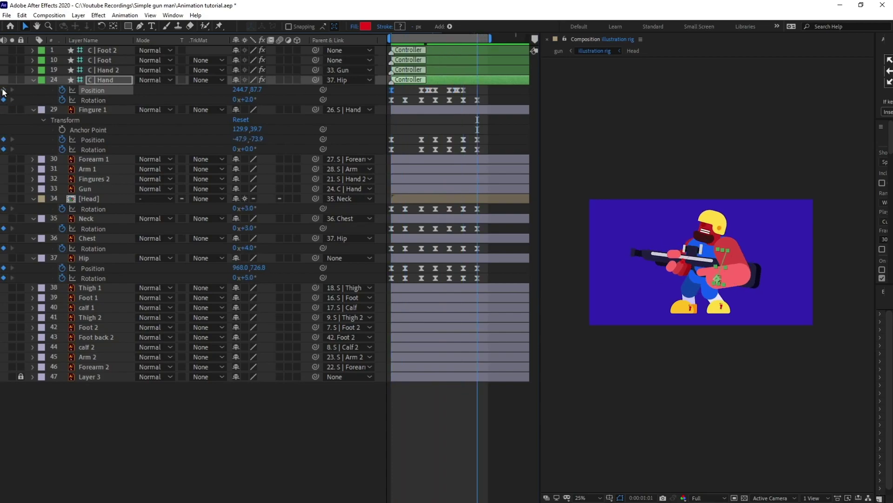
click(259, 485)
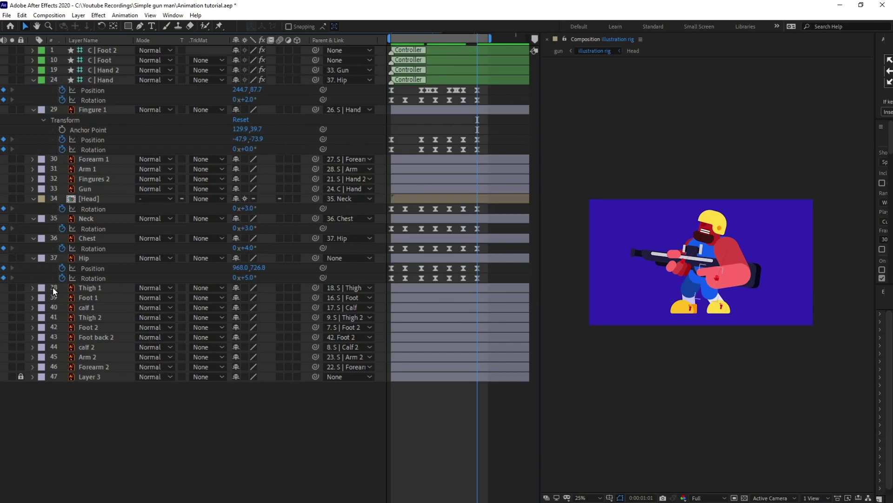
- Apply the expression loopIn()+loopOut()-value; to the Hip layer's Rotation and Position
alt+click(60, 278)
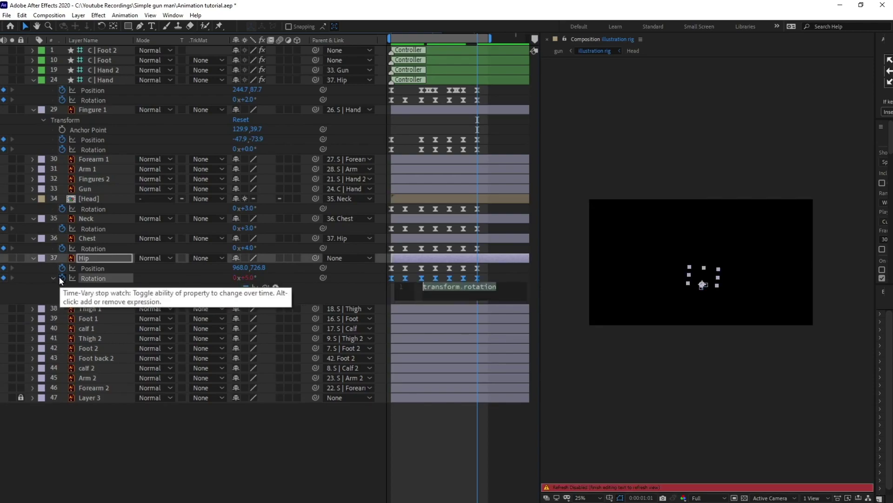
text(loopIn())
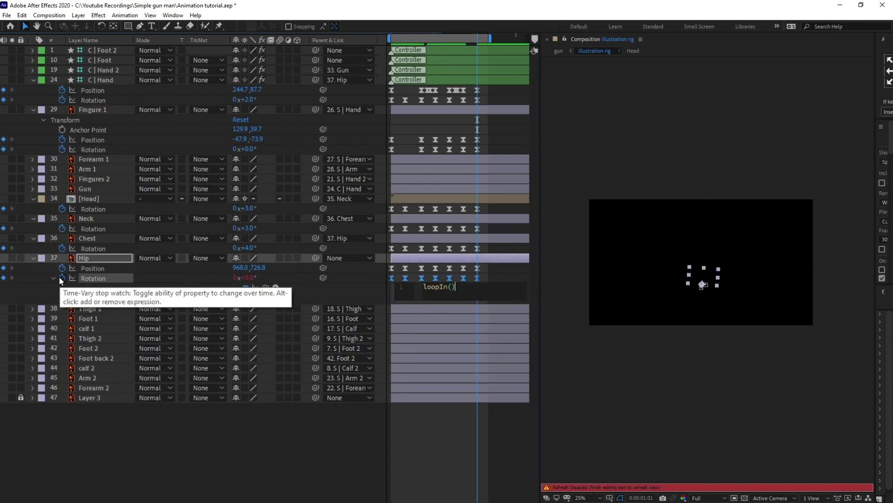
text(+loopOut()-value;)
key(ctrl+a)
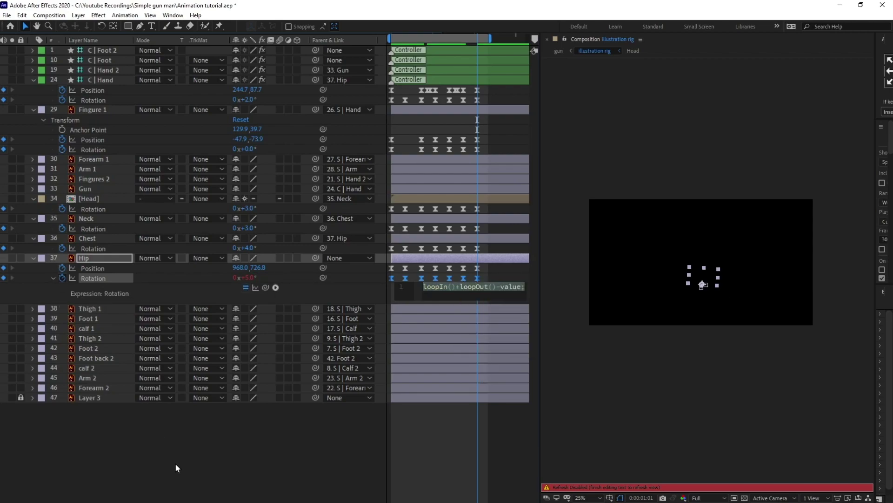
click(175, 463)
alt+click(62, 269)
key(ctrl+v)
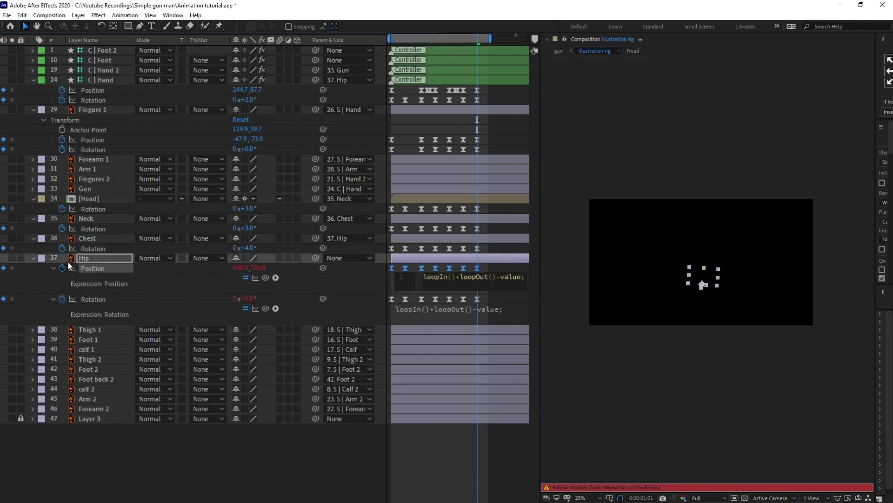
- Copy the same loop expression onto the Chest, Neck and Head Rotation and onto the Position and Rotation of Fingure 1 and C | Hand
alt+click(63, 249)
key(ctrl+v)
alt+click(62, 228)
key(ctrl+v)
alt+click(62, 209)
key(ctrl+v)
alt+click(62, 149)
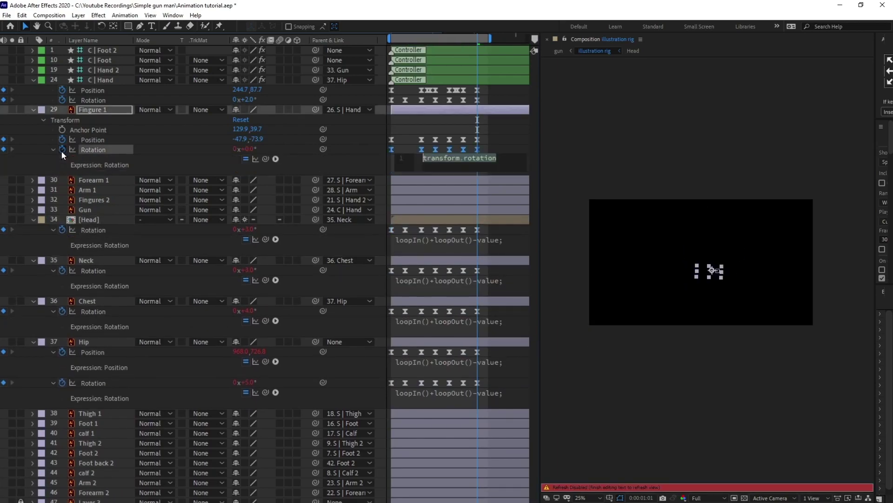
key(ctrl+v)
alt+click(62, 139)
key(ctrl+v)
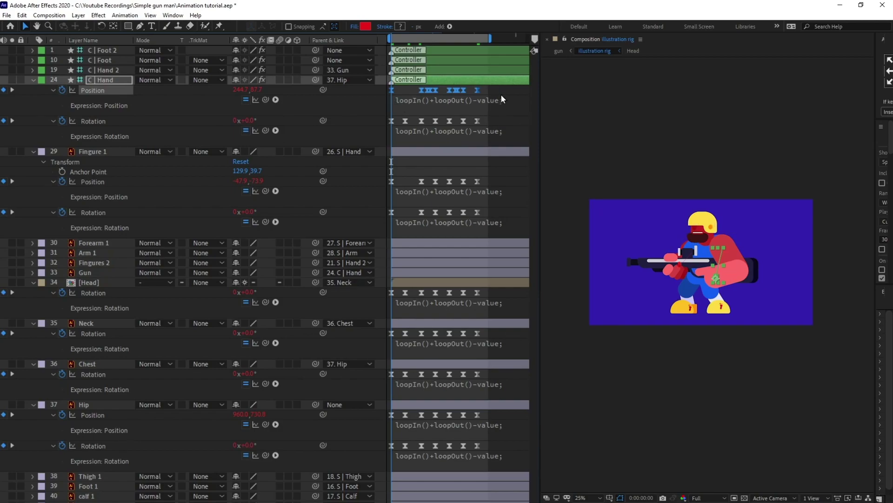
- Shift all Hip, Chest, Neck, Head and Fingure 1 keyframes to start at frame 2, leaving out those of C | Hand
drag(490, 101, 380, 452)
drag(495, 87, 382, 125)
key(equal)
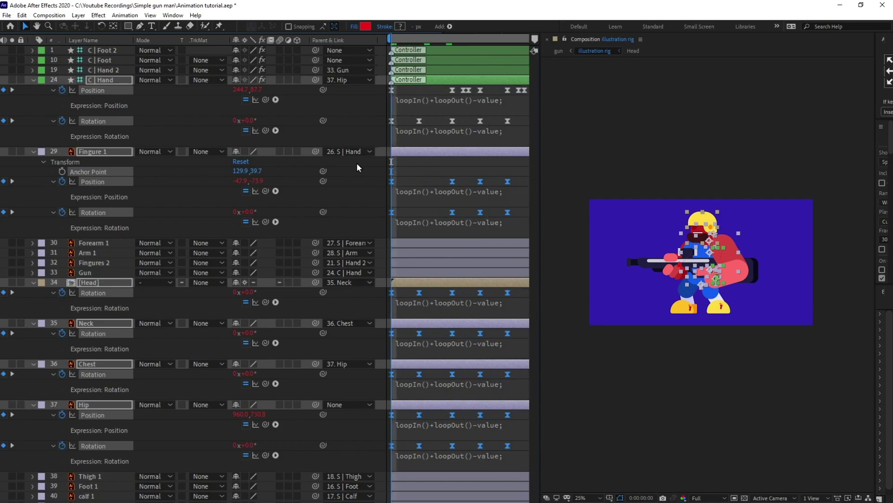
key(Page_Down)
key(Page_Down)
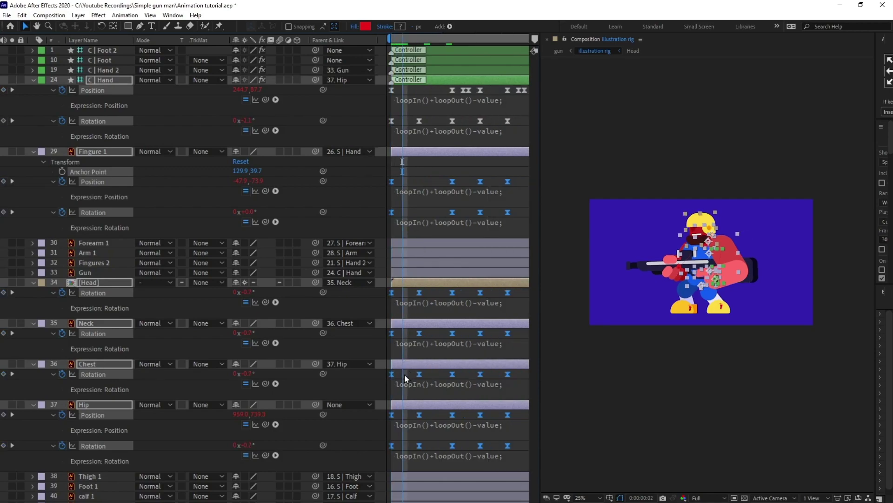
drag(390, 333, 402, 332)
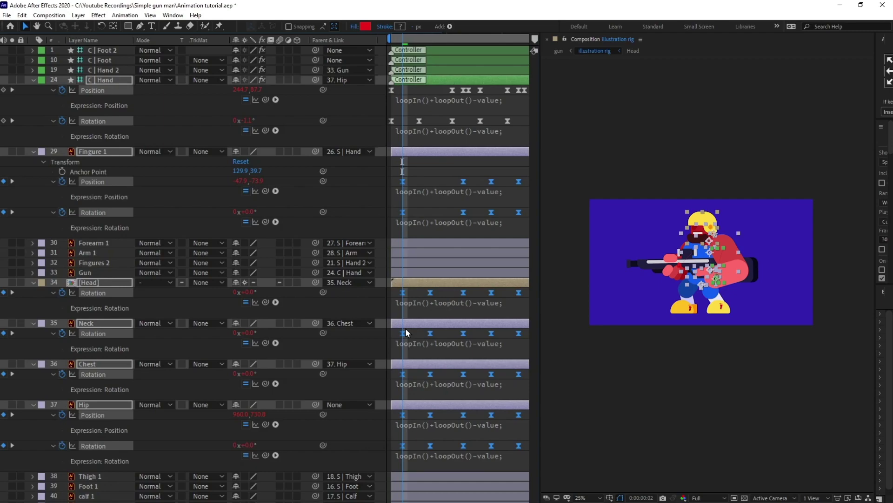
key(minus)
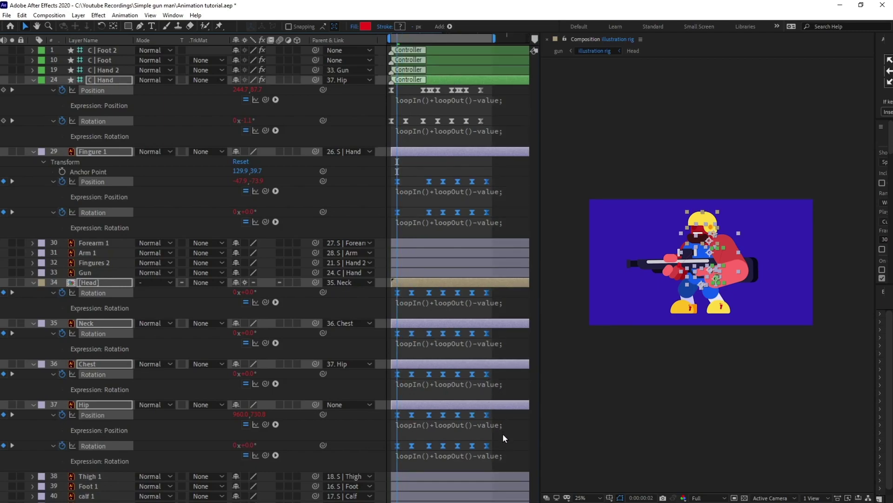
- Exclude the Hip keyframes and shift the Chest, Neck, Head and Fingure 1 keyframes to start at frame 4
drag(499, 415, 383, 452)
key(Page_Down)
key(Page_Down)
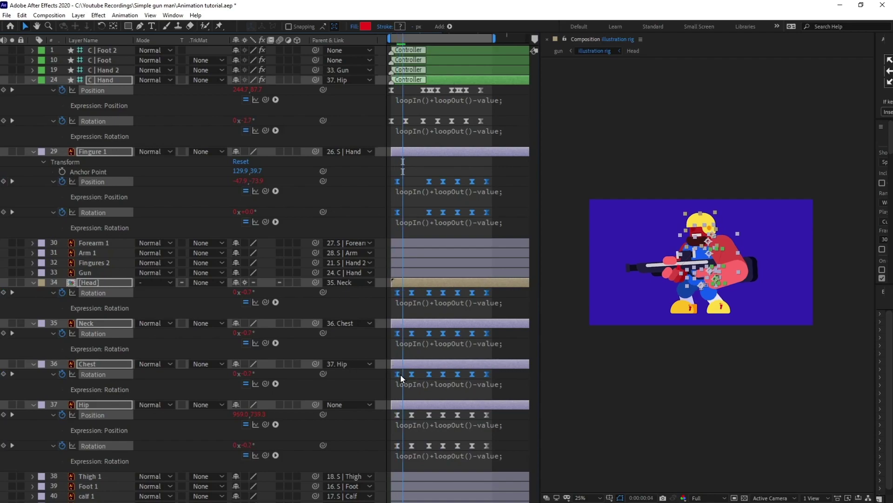
drag(397, 373, 402, 374)
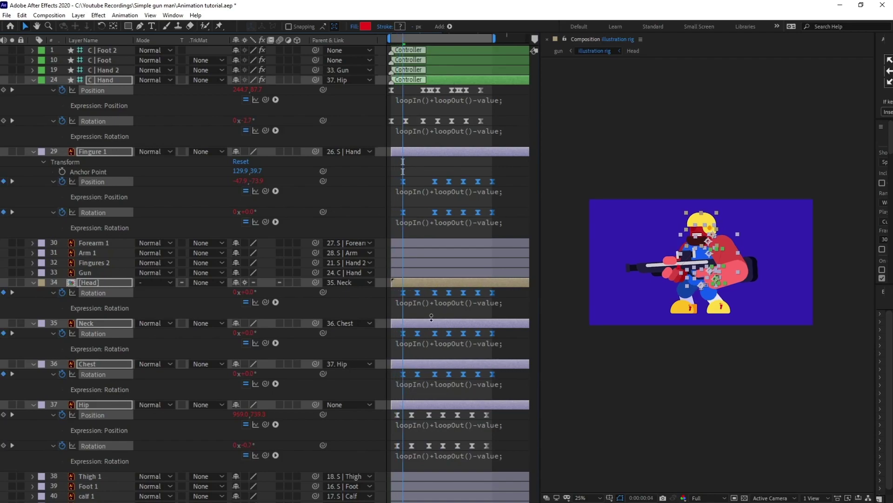
- Move the Fingure 1 Position and Rotation keyframes back to start at frame 0
drag(511, 176, 395, 219)
click(512, 178)
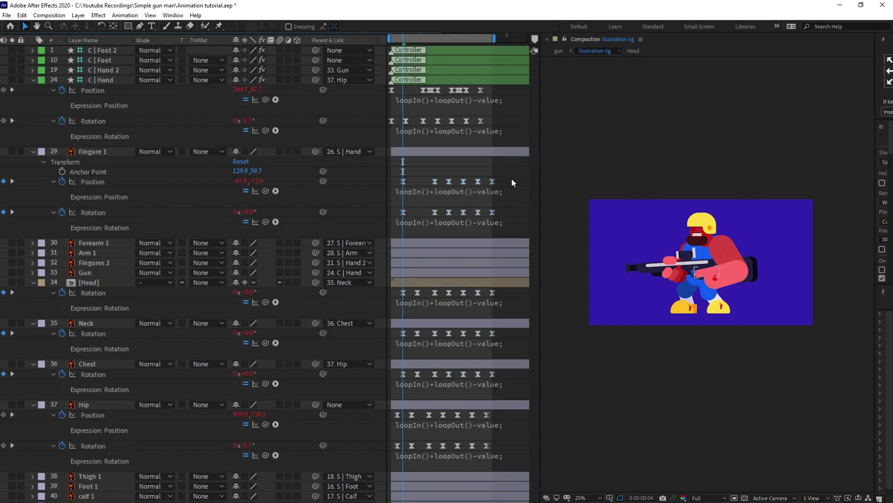
drag(511, 179, 392, 215)
drag(403, 212, 392, 213)
- Shift the Neck and Head Rotation keyframes to start at frame 6, leaving the Chest keyframes out of the selection
drag(511, 290, 396, 383)
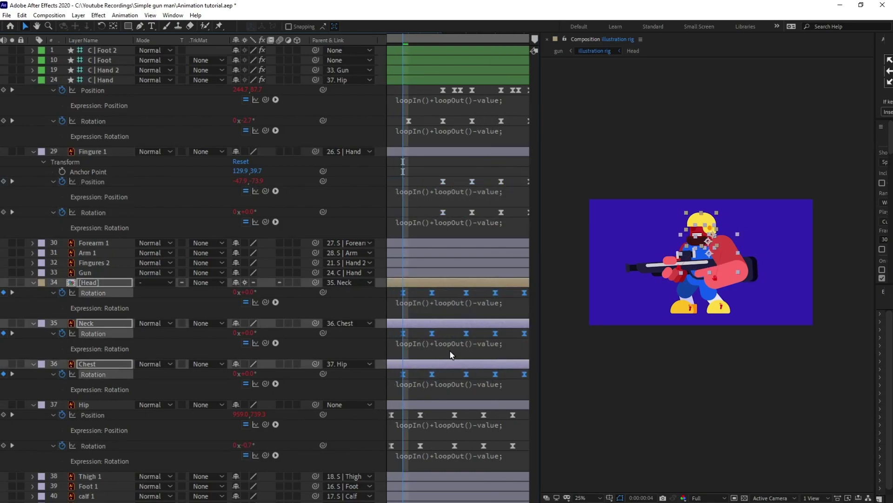
drag(502, 375, 389, 392)
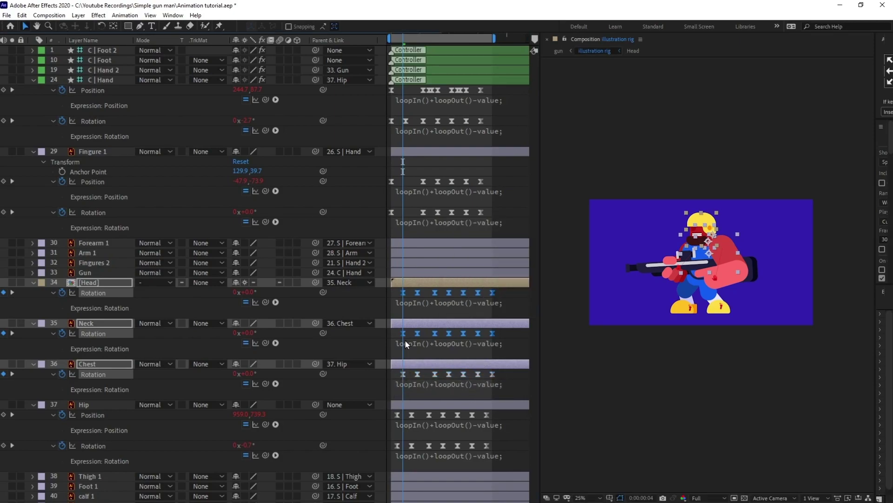
key(equal)
key(Page_Down)
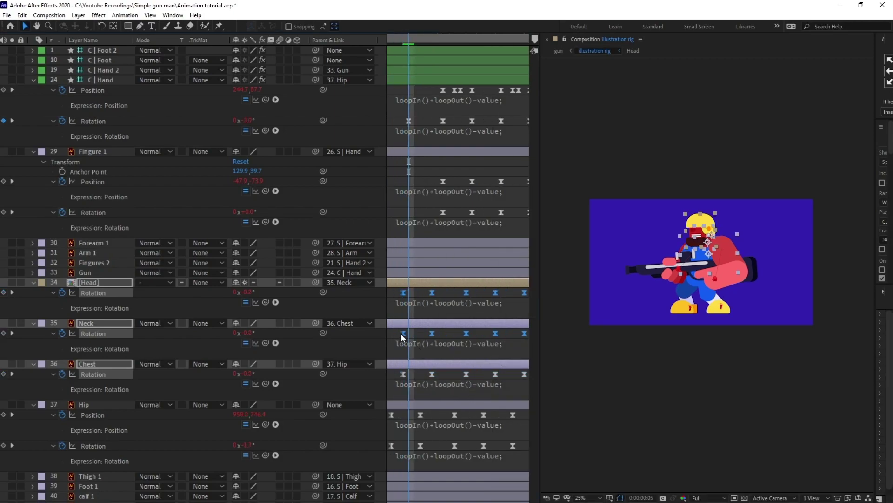
key(Page_Down)
drag(401, 334, 413, 334)
- Offset the Head Rotation keyframes to start at frame 8 and select the Beard's Position keyframes inside the Head composition
scroll(495, 294, down, 2)
drag(510, 288, 416, 292)
key(Page_Down)
key(Page_Down)
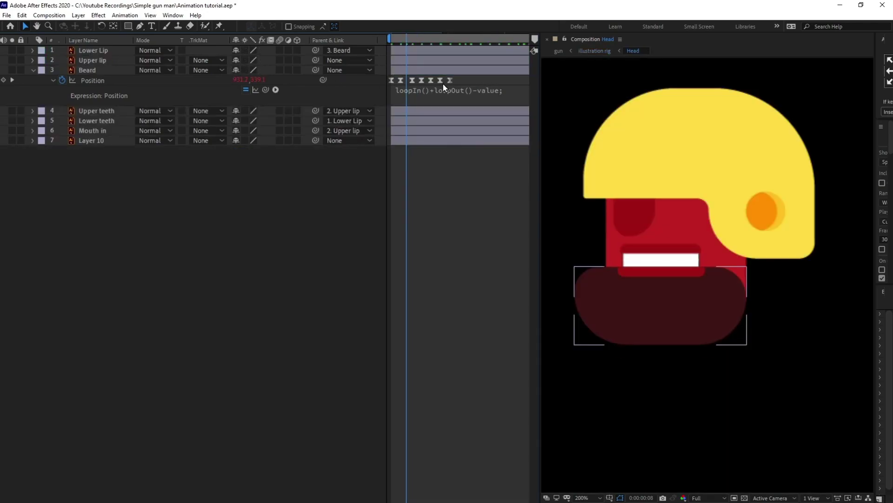
drag(470, 77, 406, 81)
key(shift+Escape)
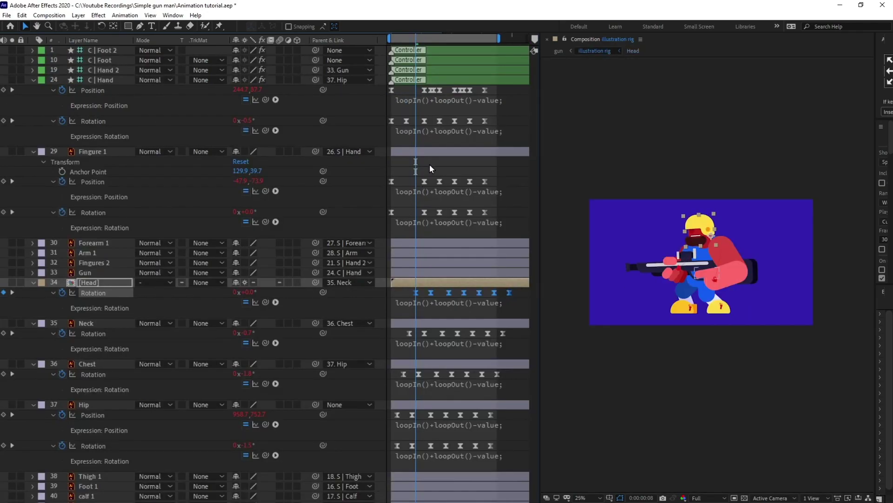
- Preview the looping, offset body motion from frame 0 and save the project
click(432, 166)
key(Home)
key(space)
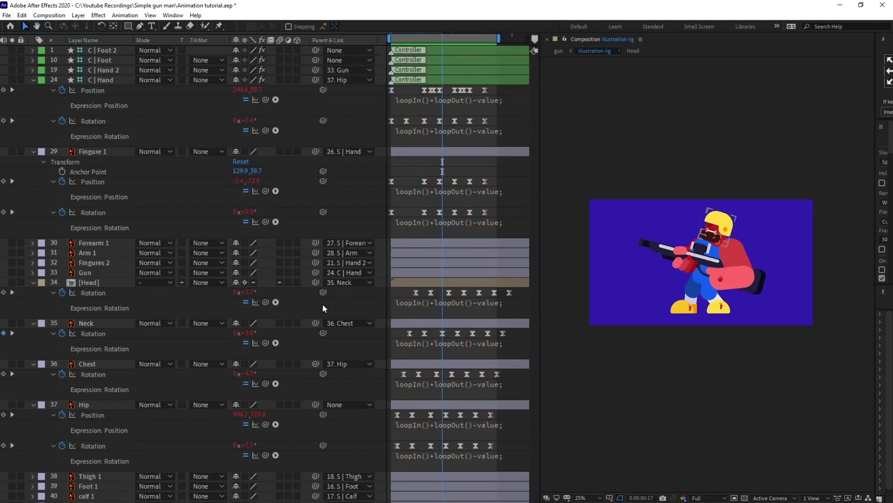
key(minus)
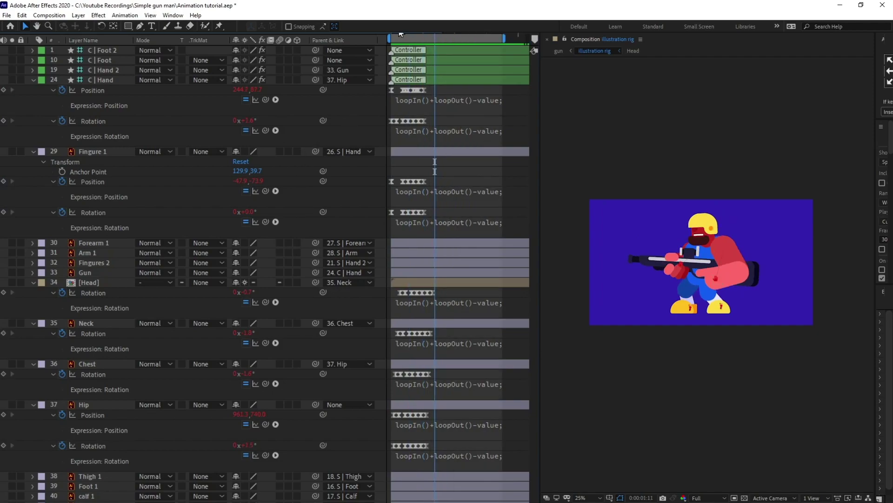
key(space)
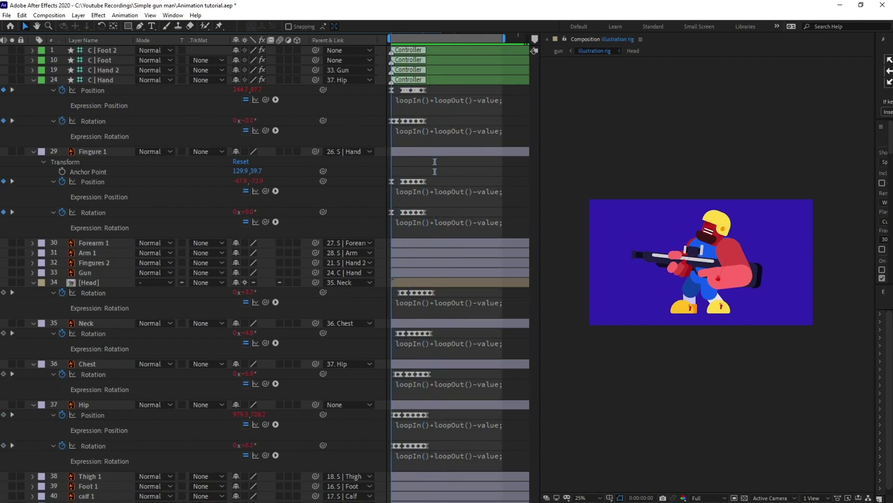
key(ctrl+s)
key(grave)
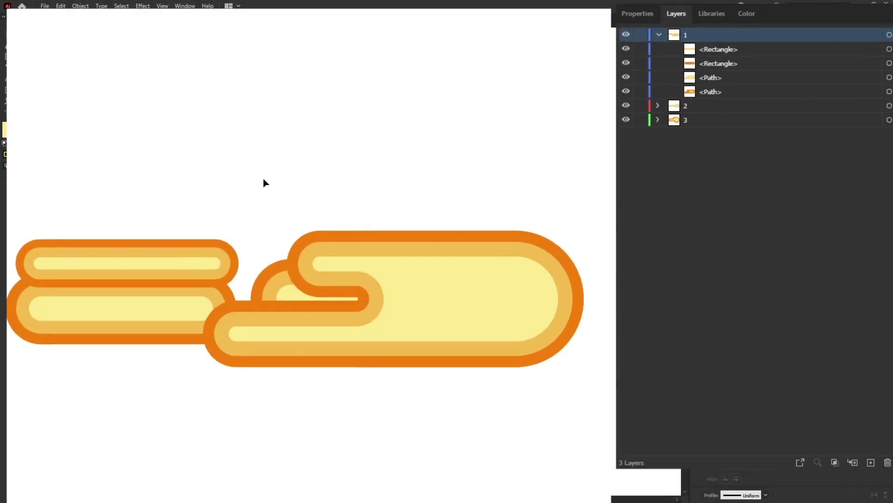
- Switch to Illustrator and toggle the visibility of layers 1, 2 and 3 to examine each fire shape separately
click(636, 32)
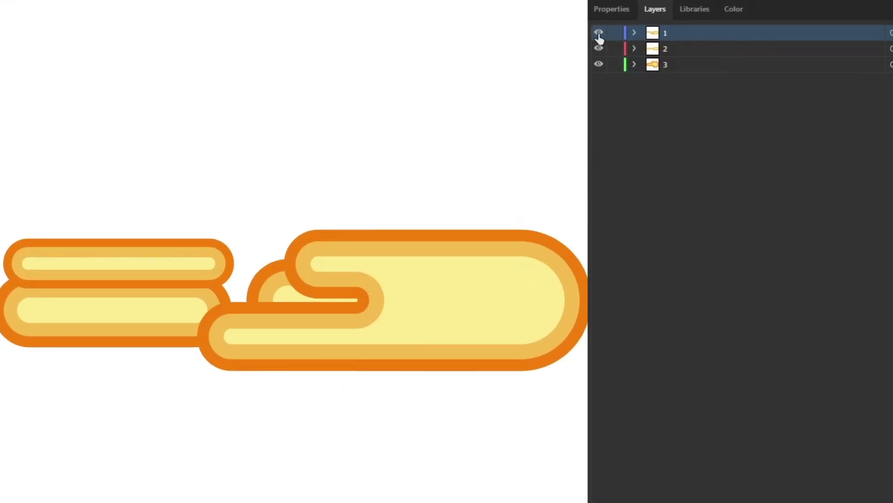
click(599, 32)
click(598, 63)
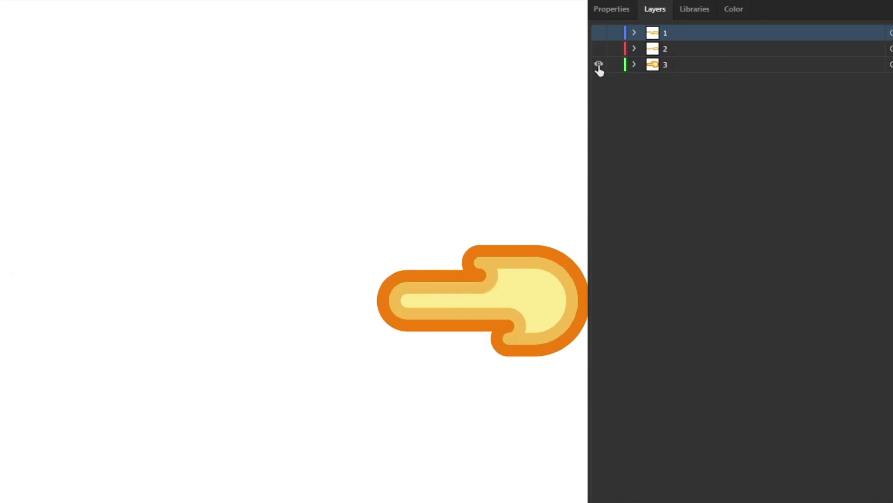
click(599, 65)
click(599, 48)
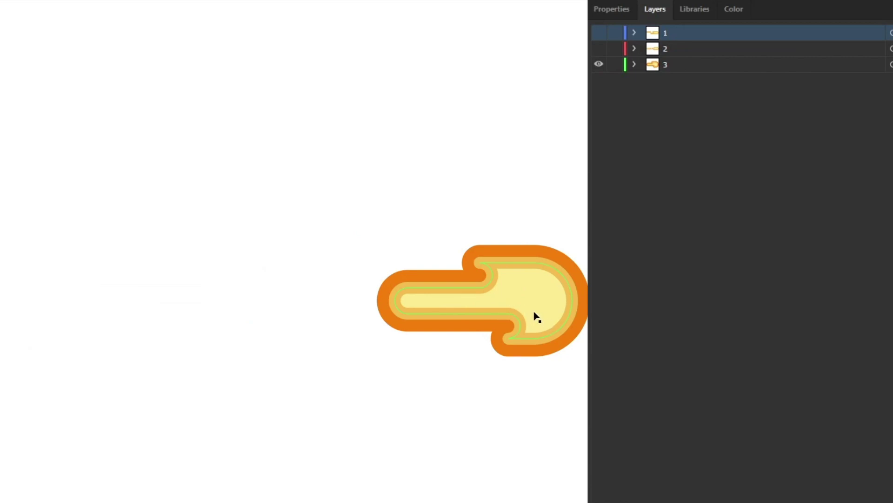
click(599, 48)
click(598, 33)
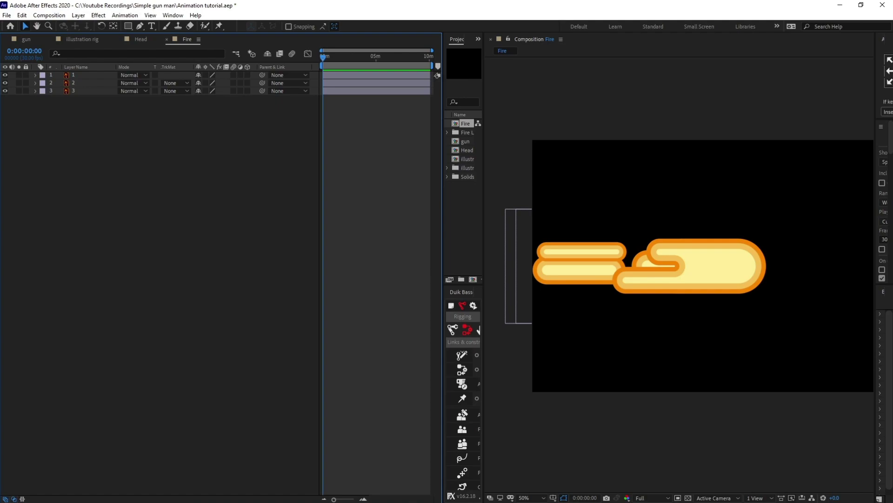
- In After Effects' Fire composition, move the anchor points of layers 1, 2 and 3 to the thick rounded end of the flame
click(454, 221)
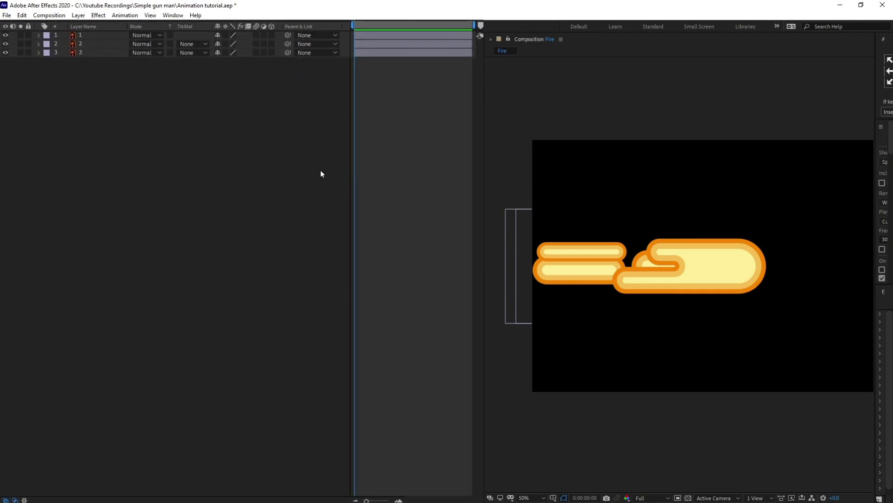
click(100, 36)
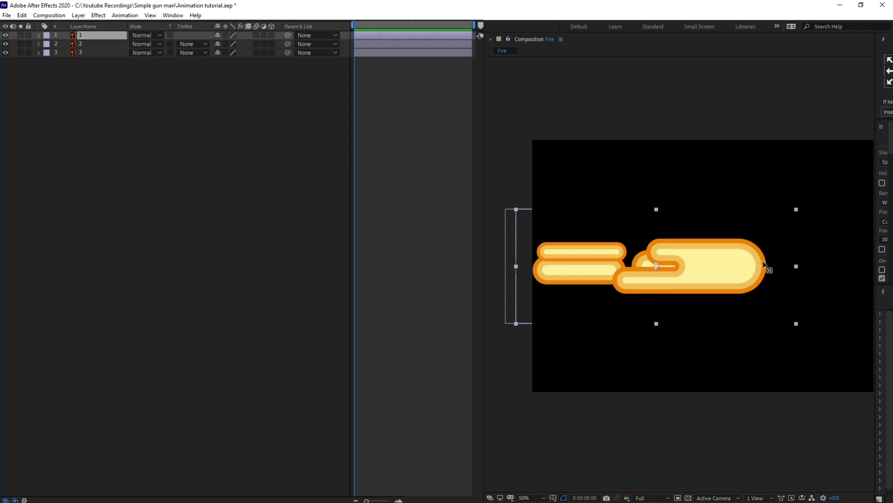
drag(654, 265, 761, 266)
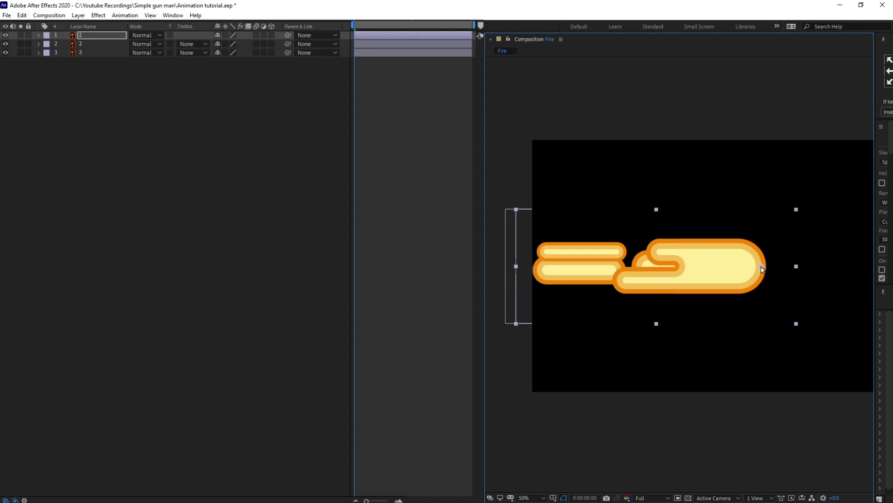
click(105, 45)
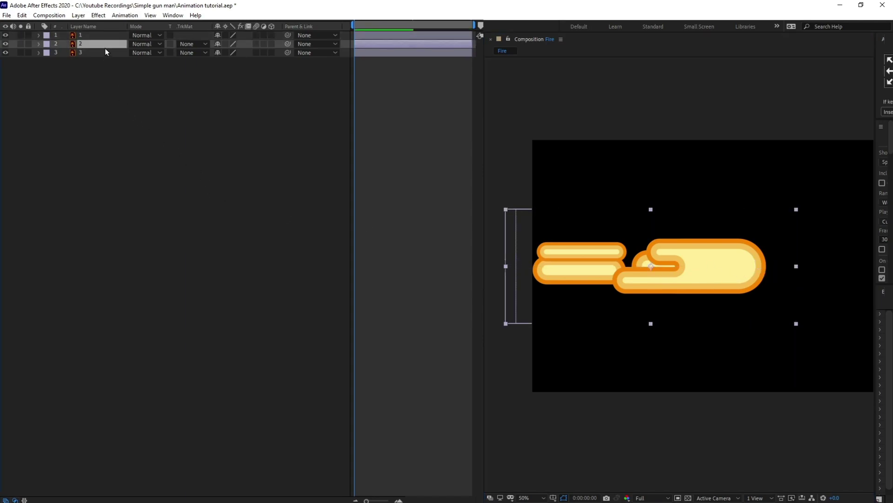
drag(650, 265, 758, 268)
click(105, 53)
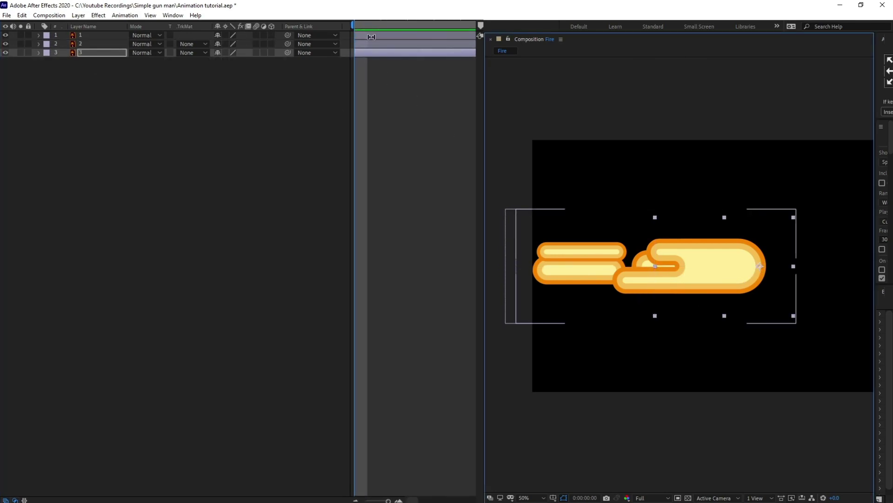
- Trim layers 1, 2 and 3 together to a one-frame duration at frame 0
click(383, 71)
click(378, 37)
shift+click(383, 53)
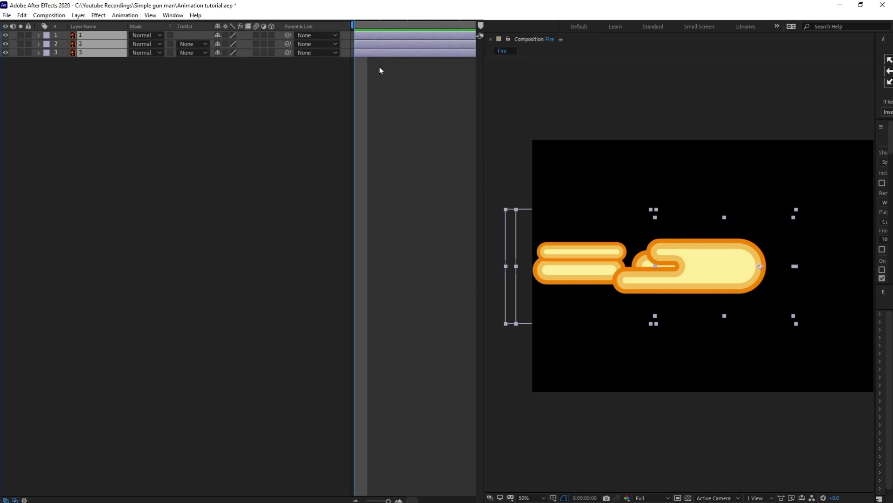
key(Page_Down)
key(Page_Up)
key(alt+bracketright)
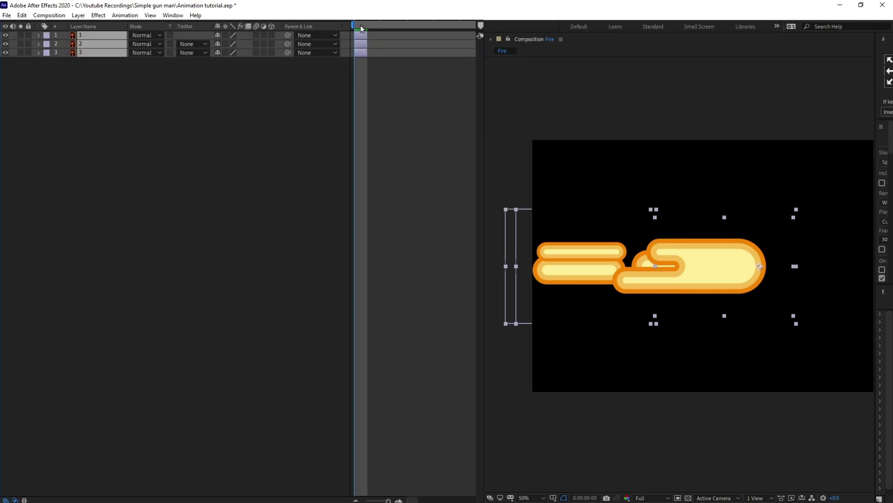
- Stagger the one-frame fire layers so that 2 follows 1 and 3 follows 2, and select all three
click(373, 99)
click(360, 45)
shift+click(359, 54)
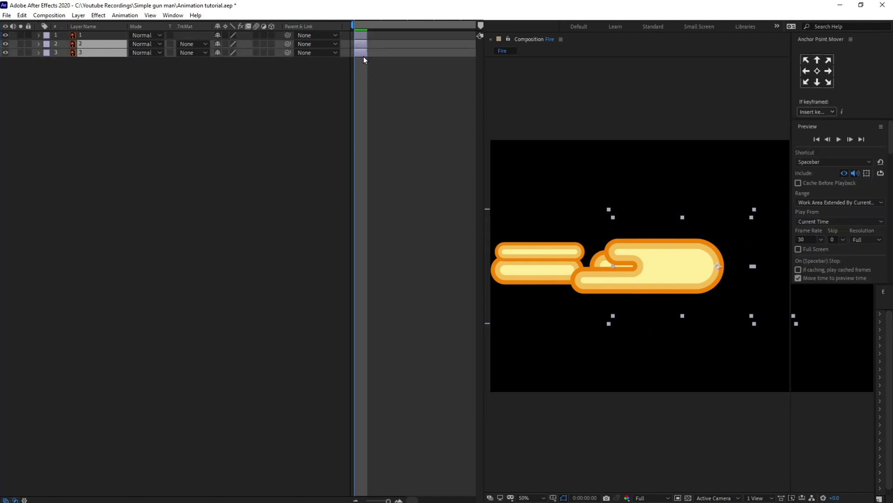
click(375, 65)
drag(363, 43, 380, 52)
click(361, 35)
key(ctrl+a)
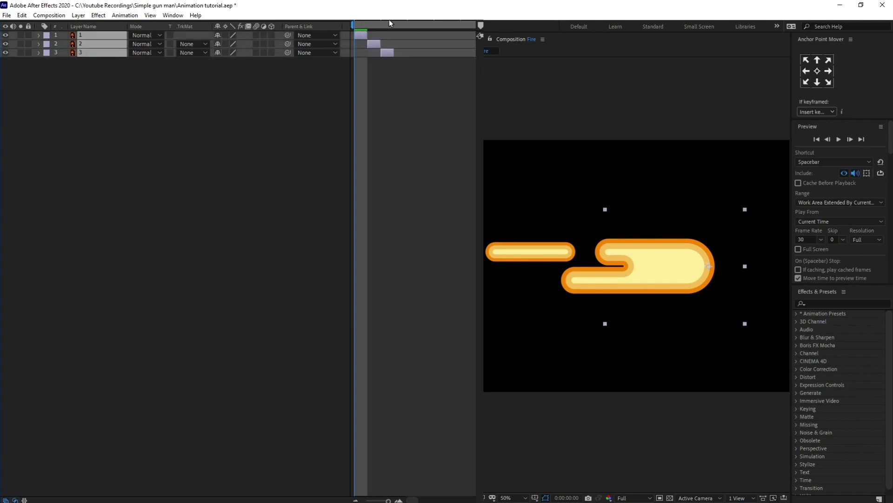
- End the work area right after layer 3 and preview the three fire frames as a loop
click(394, 21)
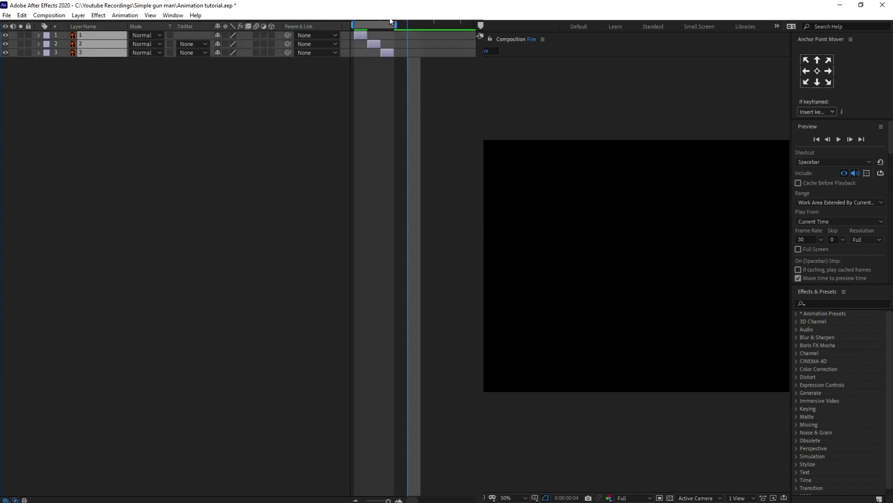
key(space)
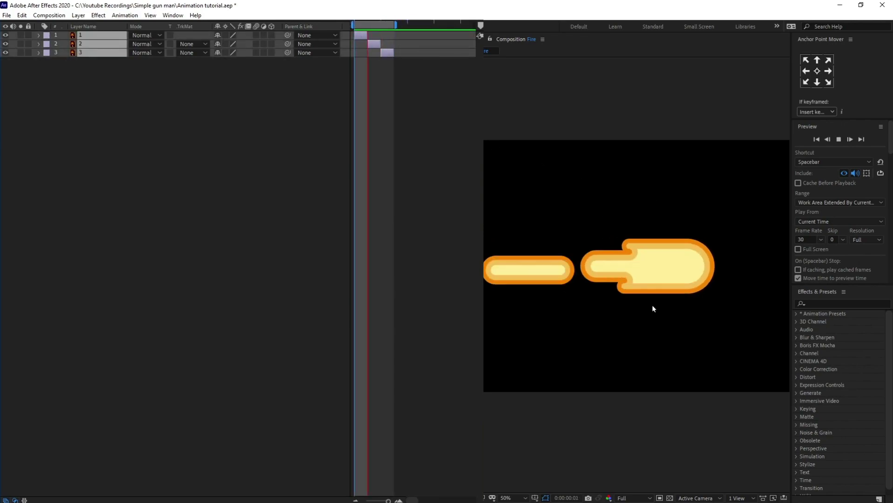
key(space)
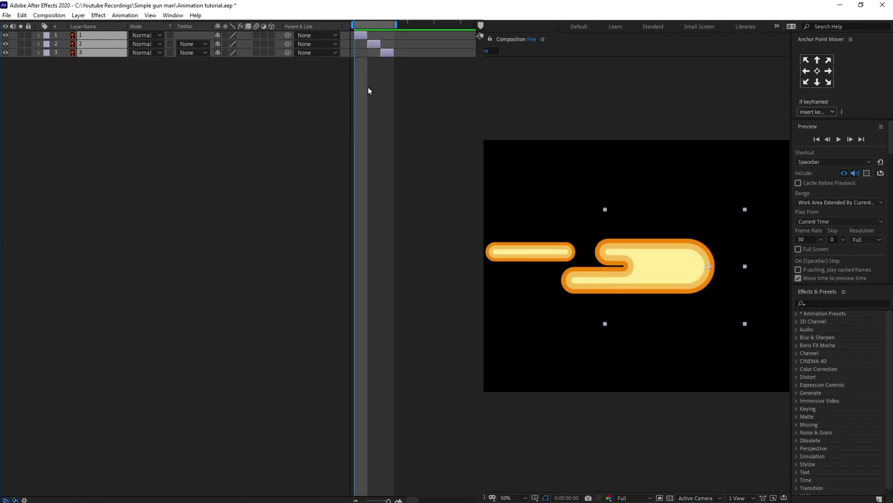
- Shift layers 1, 2 and 3 two frames later and extend the start of layer 1 back to frame 0
click(379, 97)
click(383, 52)
shift+click(362, 35)
mouse_move(367, 36)
mouse_down()
mouse_move(392, 38)
mouse_move(355, 35)
mouse_up()
click(389, 97)
click(393, 93)
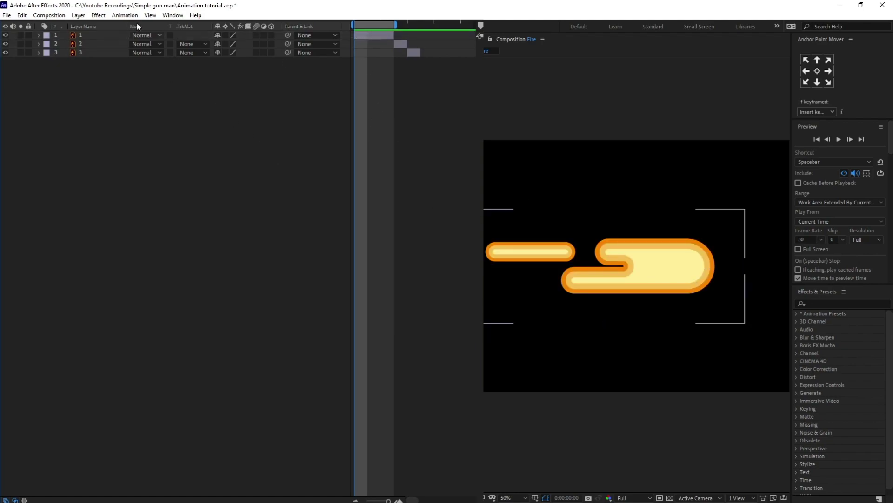
- Draw a red circle centred on the flame's rounded end and send its layer behind the fire layers
mouse_move(683, 270)
mouse_down()
mouse_move(705, 315)
mouse_move(714, 264)
mouse_up()
key(ctrl+shift+bracketleft)
key(Return)
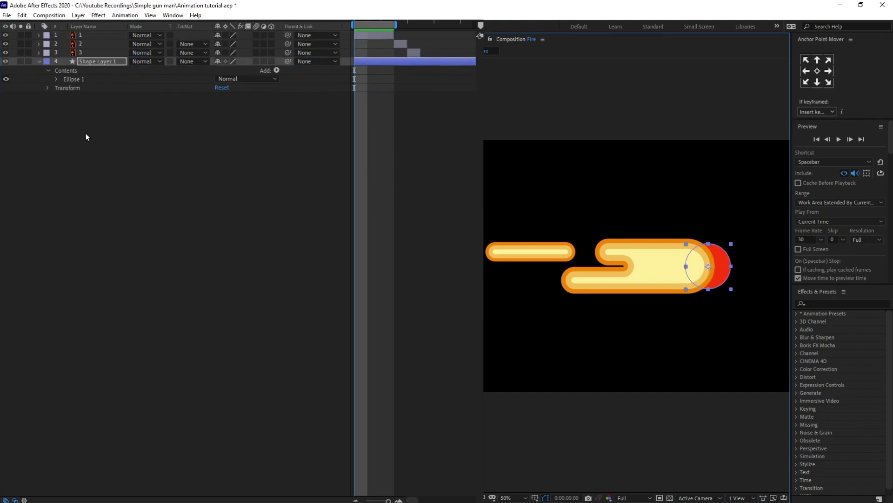
- Add Scale and Opacity keyframes at 100% to the circle layer at frame 0
key(s)
click(65, 71)
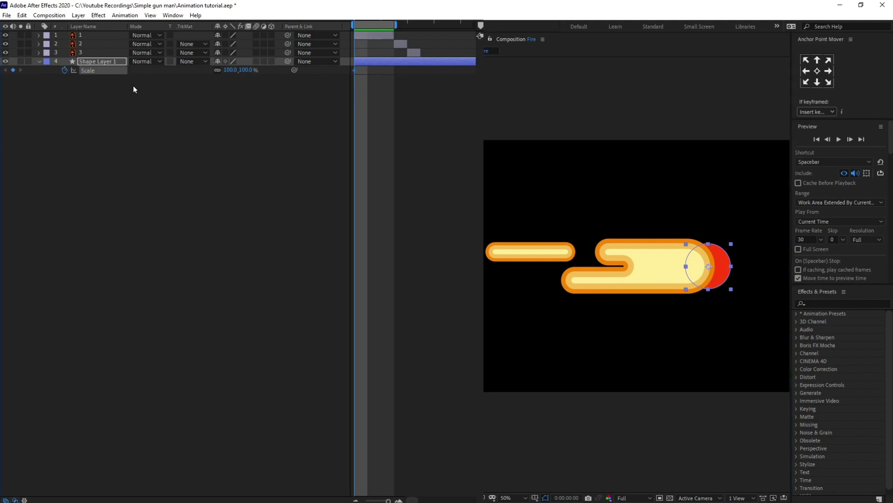
click(135, 90)
key(shift+t)
click(65, 79)
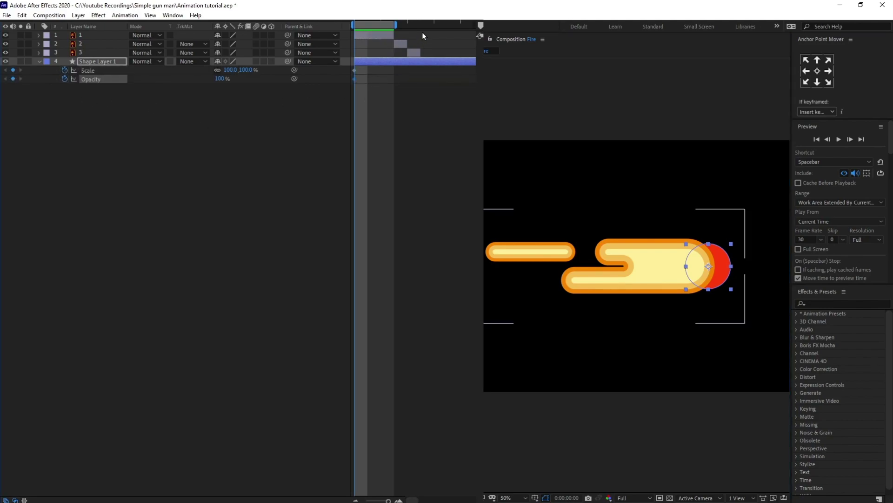
- Extend the work area to include frame 7 and keyframe the circle enlarged and faded out at that frame
click(422, 24)
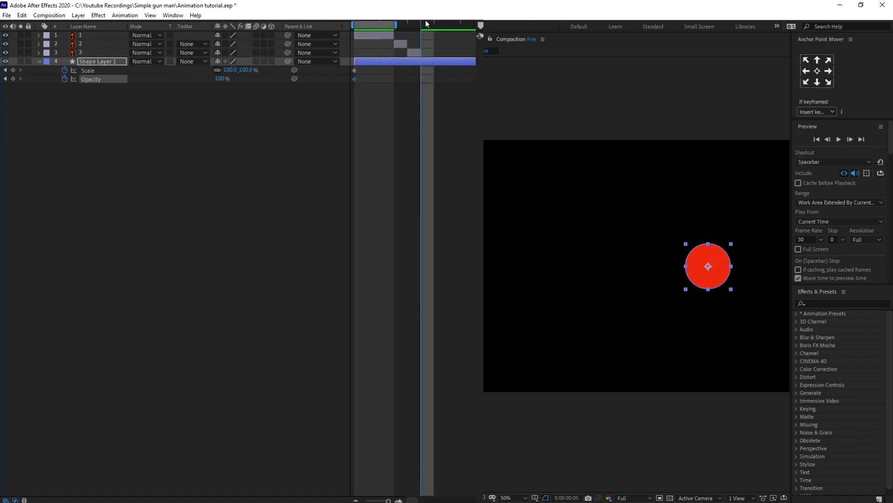
key(Page_Down)
key(Page_Down)
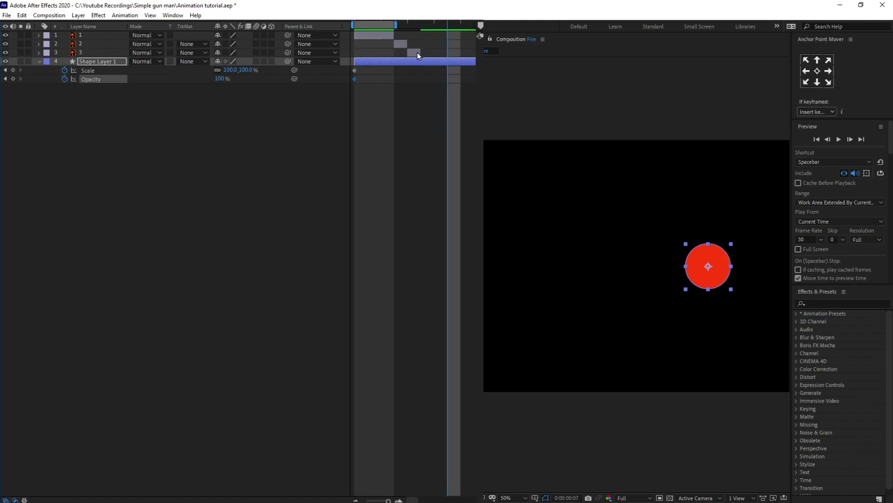
drag(396, 24, 457, 25)
click(219, 78)
key(Return)
drag(230, 69, 28, 93)
- Set the circle's scale to 40% at frame 0 and Easy Ease all its Scale and Opacity keyframes
key(Home)
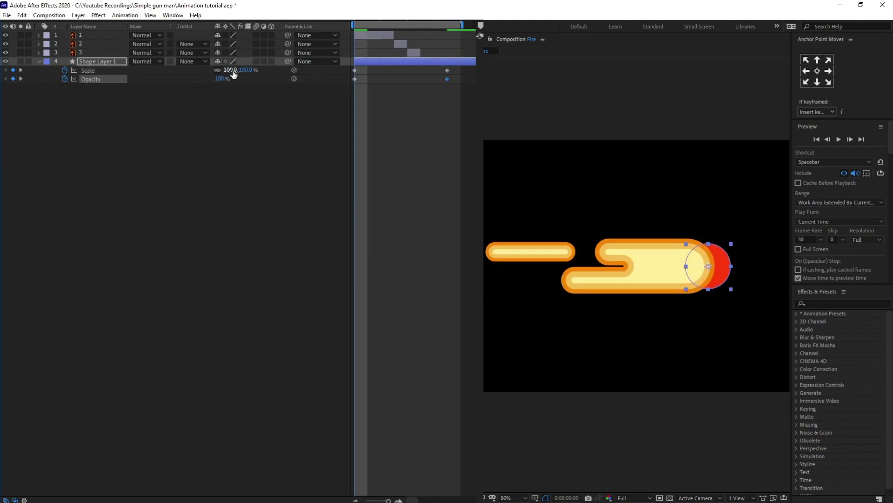
click(232, 70)
text(71)
key(Return)
click(228, 71)
text(40)
key(Return)
drag(456, 67, 350, 82)
key(F9)
click(384, 166)
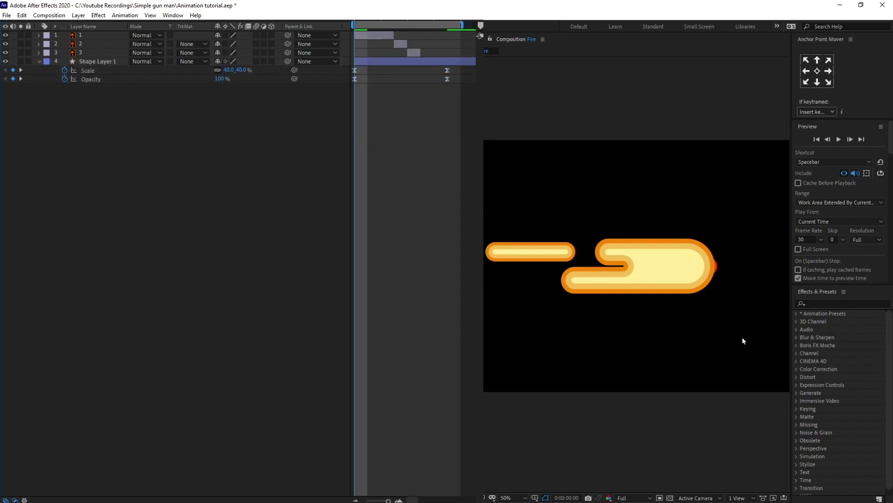
- Find the Stylize Glow effect and apply it to the circle layer
click(829, 303)
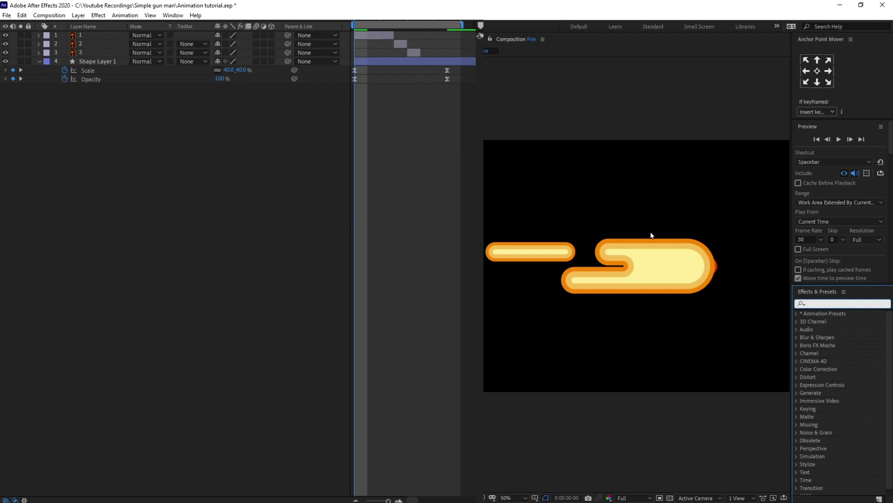
click(173, 15)
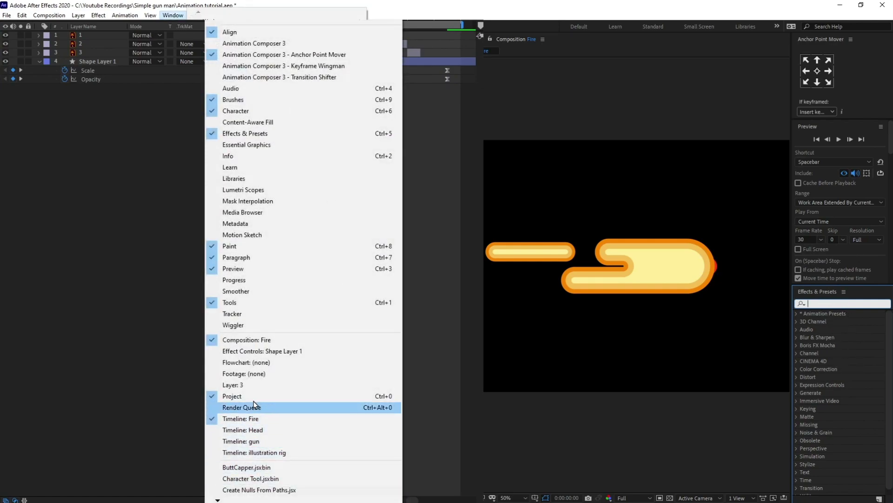
click(212, 139)
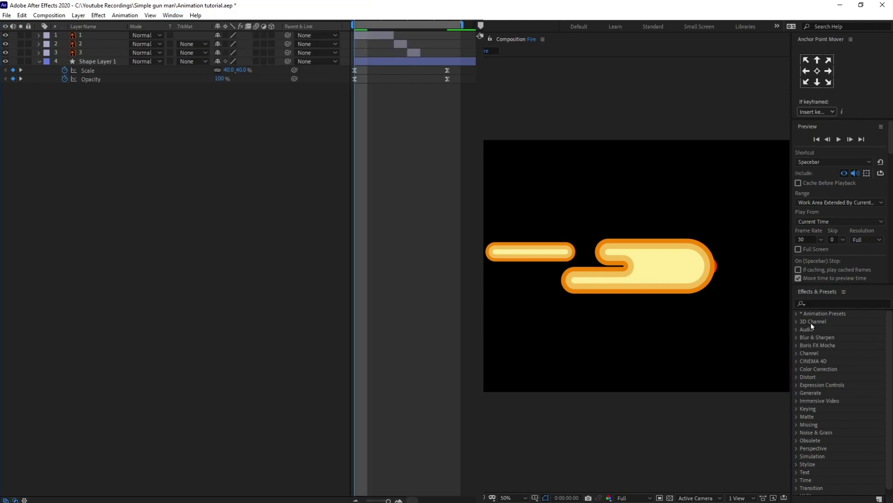
click(819, 304)
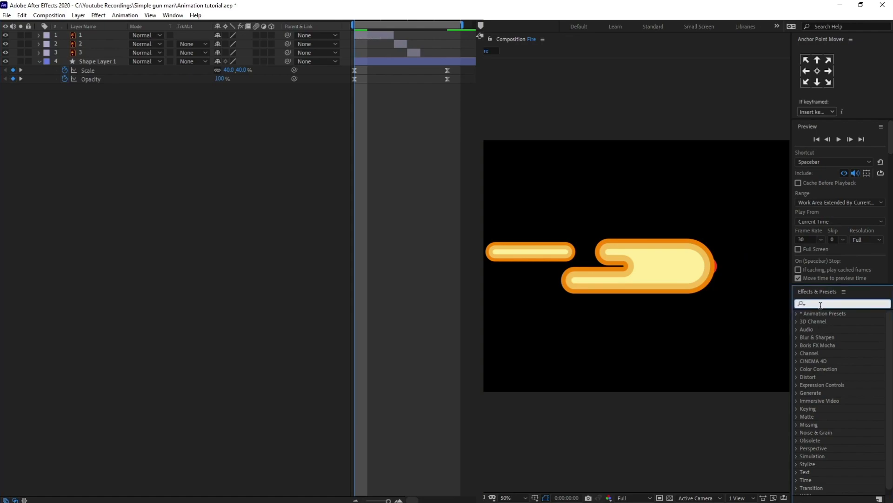
text(glow)
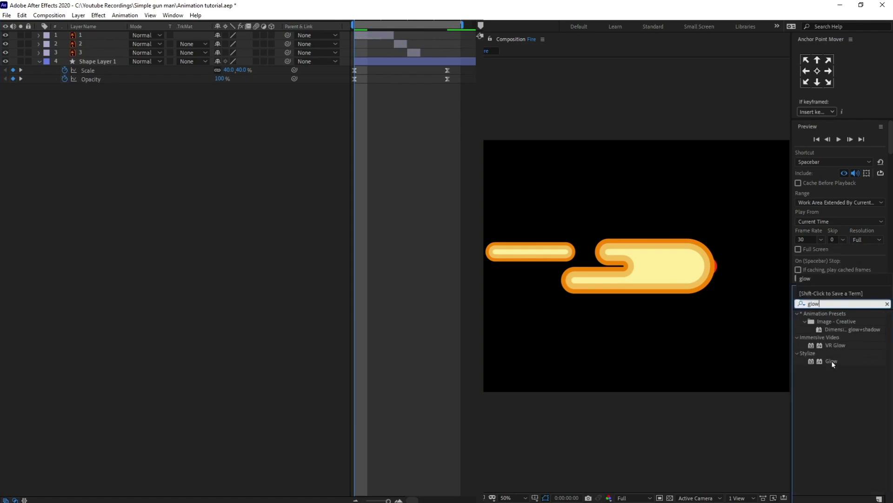
click(113, 63)
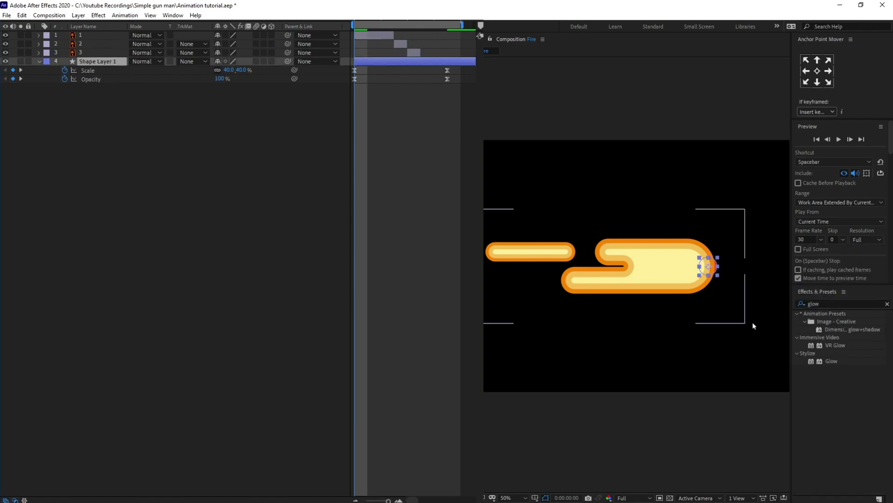
double_click(833, 361)
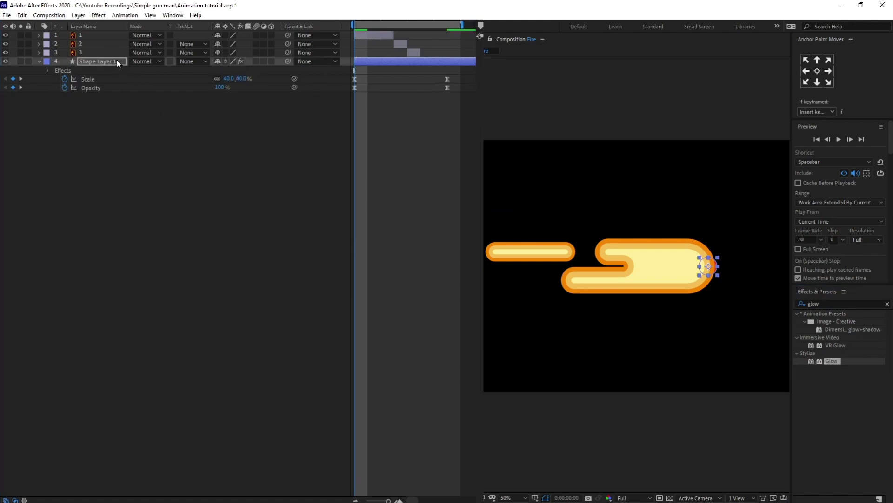
- Set the circle's Glow Threshold to 20% and Glow Radius to 150
click(492, 79)
text(20)
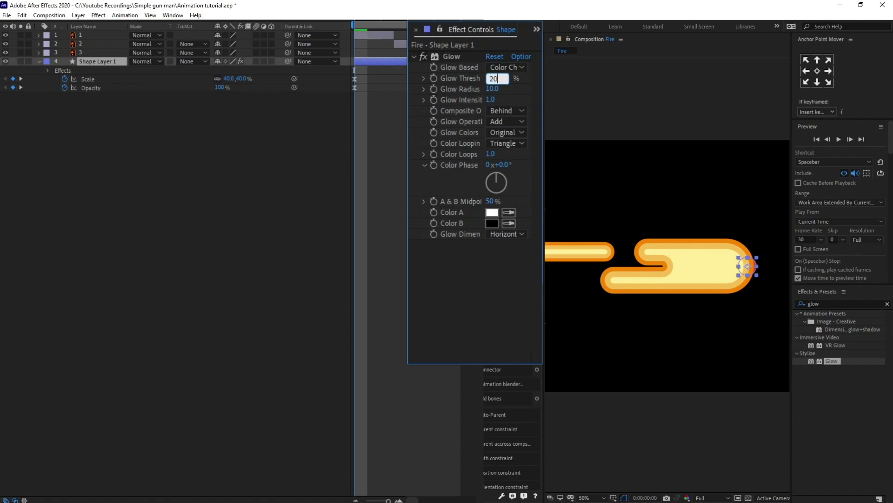
key(Return)
text(150)
key(Return)
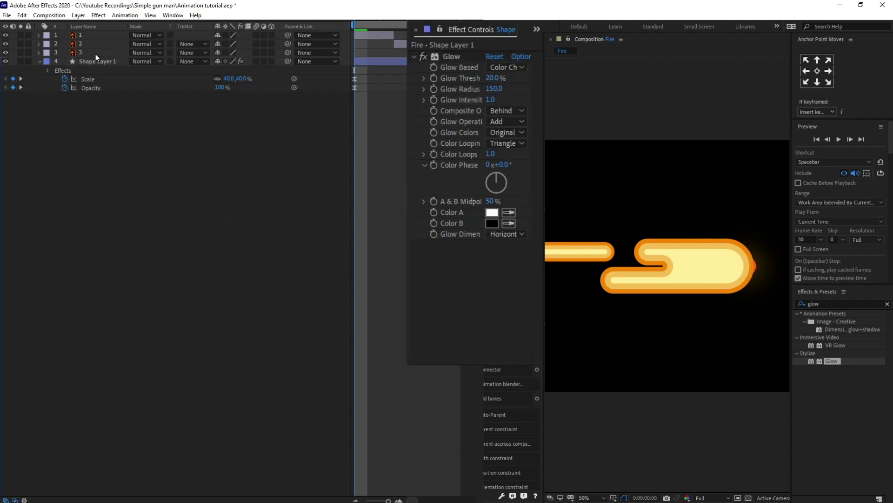
- Copy the circle's Glow effect to layers 1, 2 and 3
click(93, 53)
shift+click(86, 37)
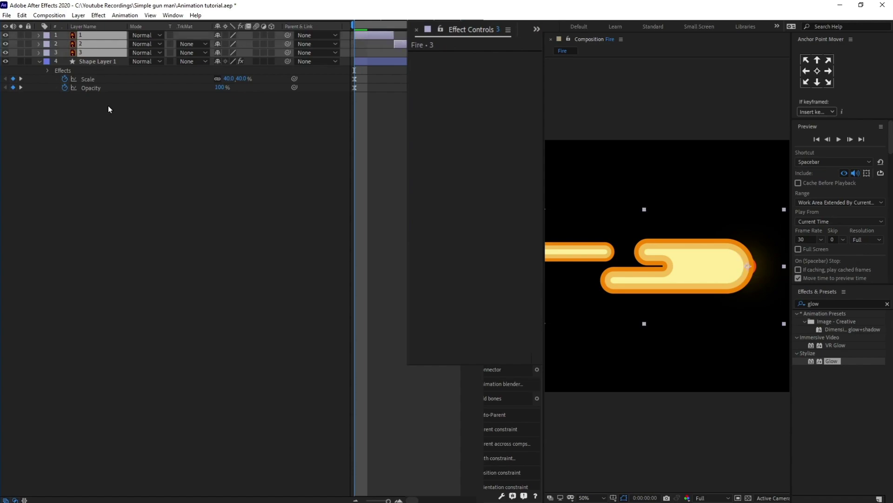
key(ctrl+v)
click(174, 214)
- Set the Glow Threshold to 50% on fire layers 3, 2 and 1
click(83, 52)
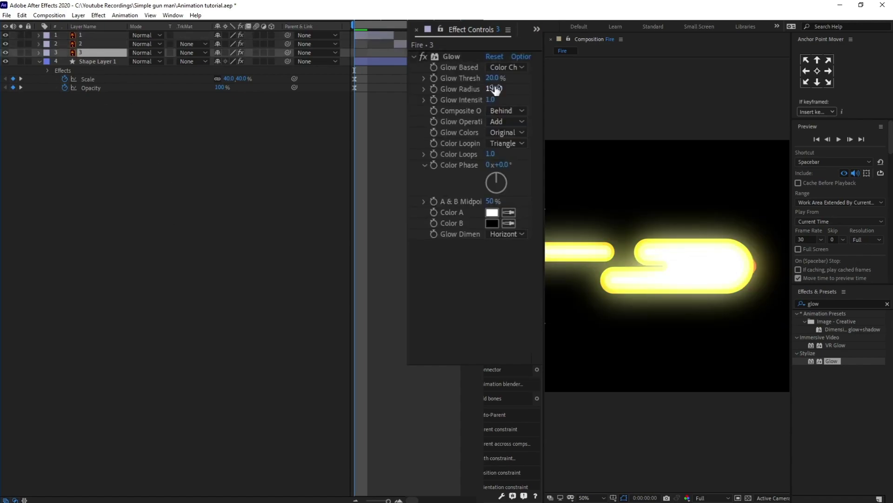
click(493, 78)
text(50)
key(Return)
click(81, 44)
click(496, 79)
text(50)
click(105, 36)
click(494, 79)
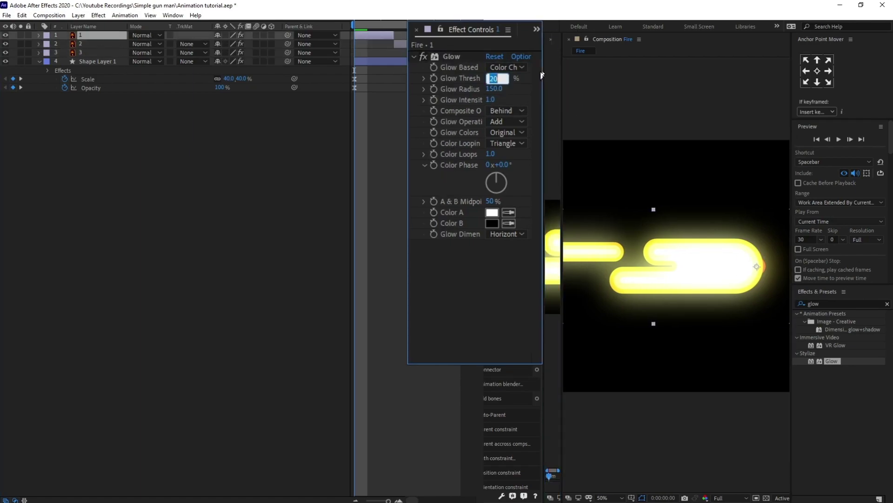
text(50)
key(Return)
click(110, 43)
click(108, 52)
- Trim the start of layer 1 to frame 2 so it lasts one frame, and preview the fire animation
drag(355, 32, 389, 36)
drag(372, 24, 387, 26)
key(space)
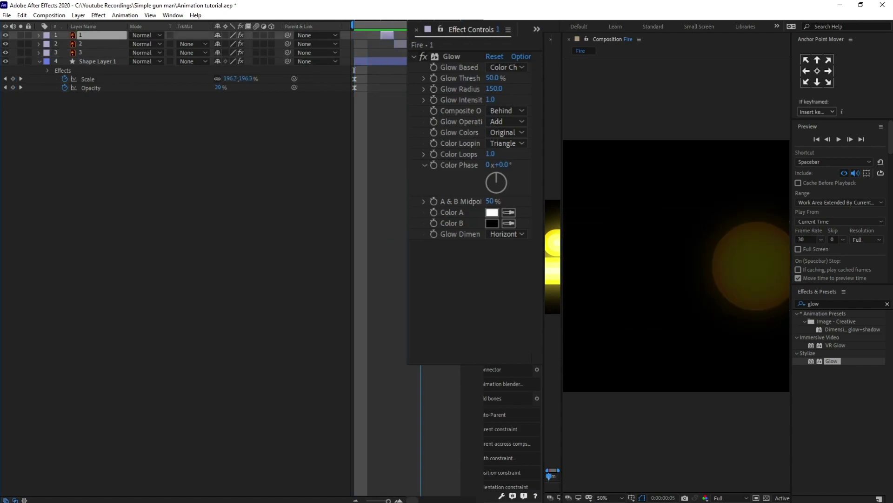
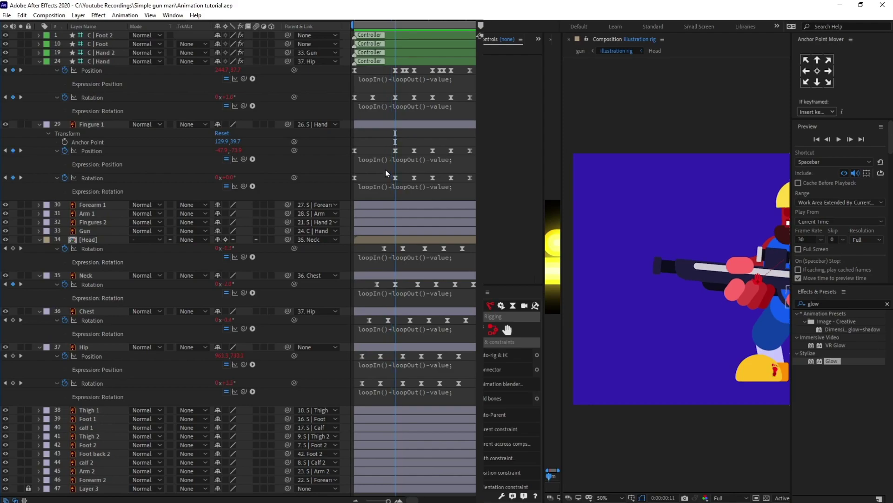
- Insert the Fire composition above the Head layer in the illustration rig at frame 11 and enable its Collapse Transformations
key(k)
key(j)
click(539, 40)
click(555, 50)
click(467, 131)
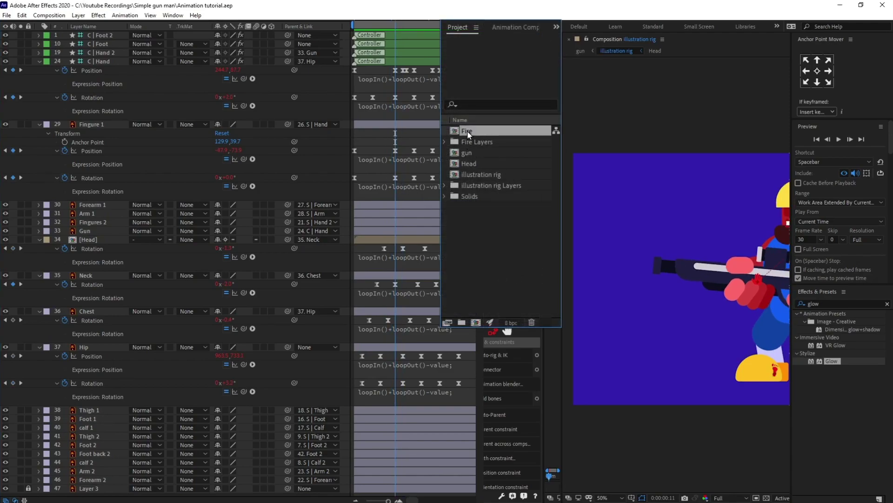
drag(467, 130, 97, 238)
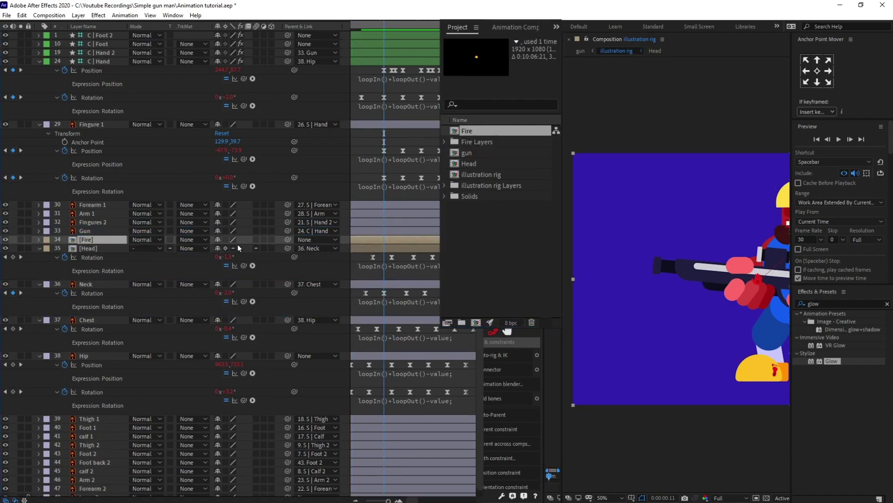
click(225, 240)
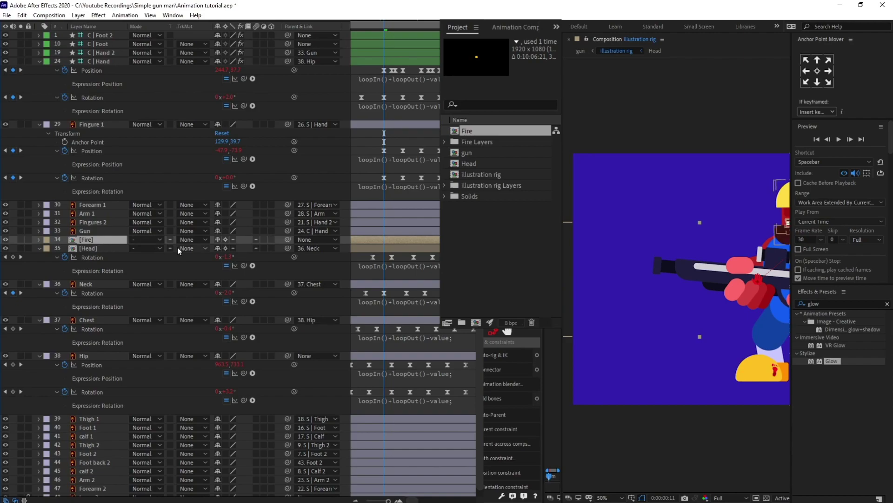
- Place the Fire layer at the tip of the gun's muzzle and start it at frame 11
drag(646, 295, 685, 279)
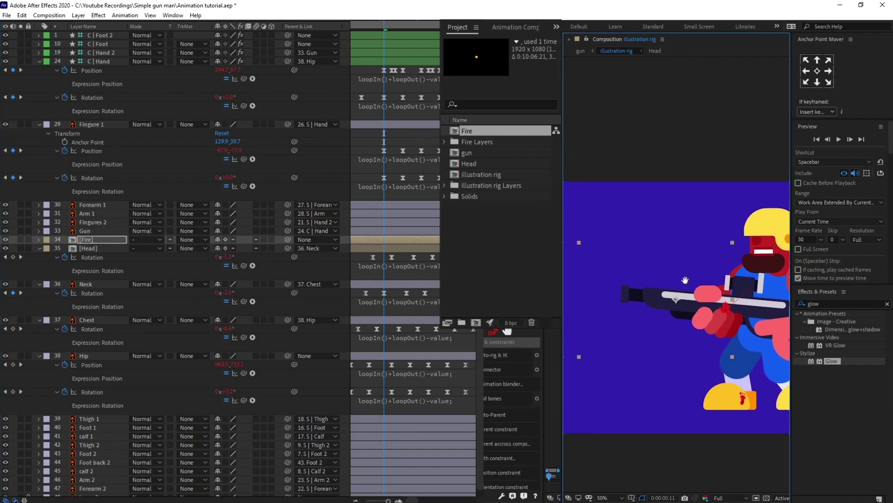
drag(616, 296, 718, 255)
key(bracketleft)
scroll(641, 299, up, 1)
drag(623, 269, 615, 269)
click(226, 239)
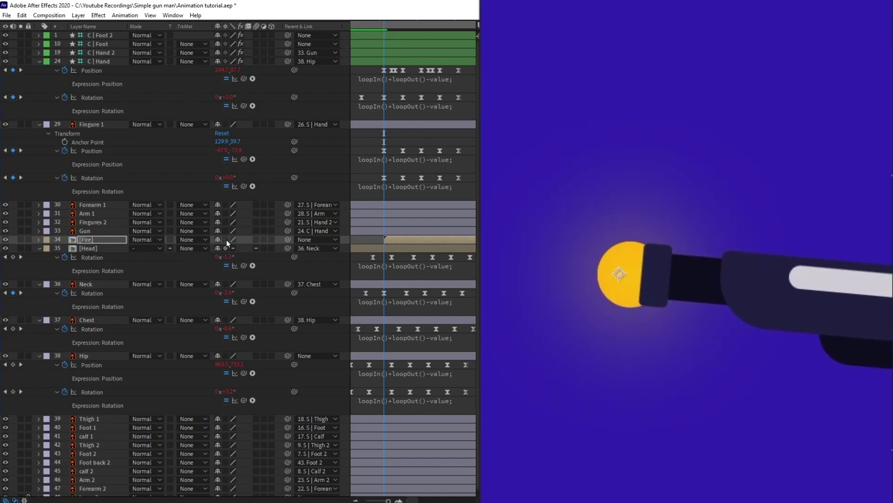
click(226, 239)
drag(764, 66, 756, 80)
key(ctrl+z)
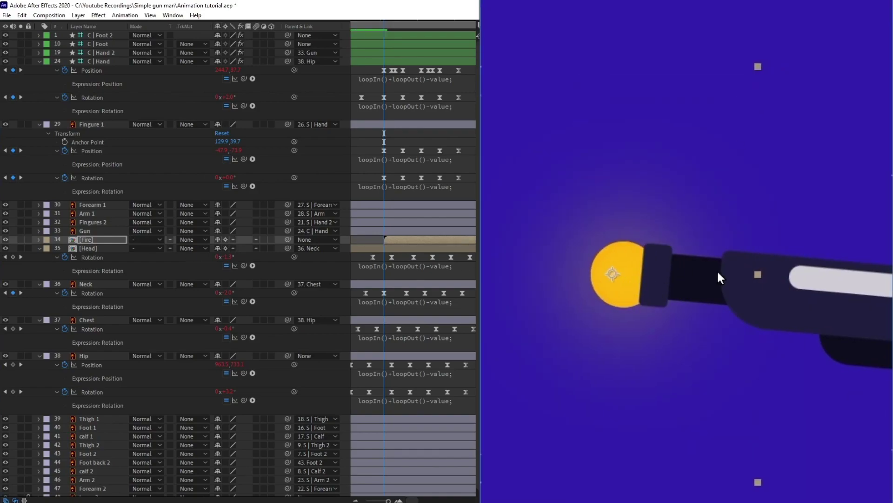
- Parent the Fire layer to the Gun layer and move ahead in time to check that it follows
scroll(719, 266, down, 2)
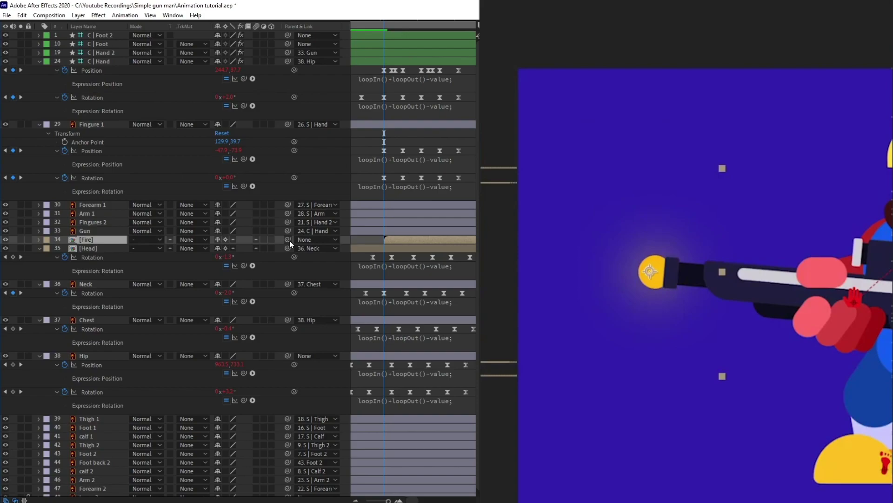
drag(288, 239, 101, 234)
click(398, 20)
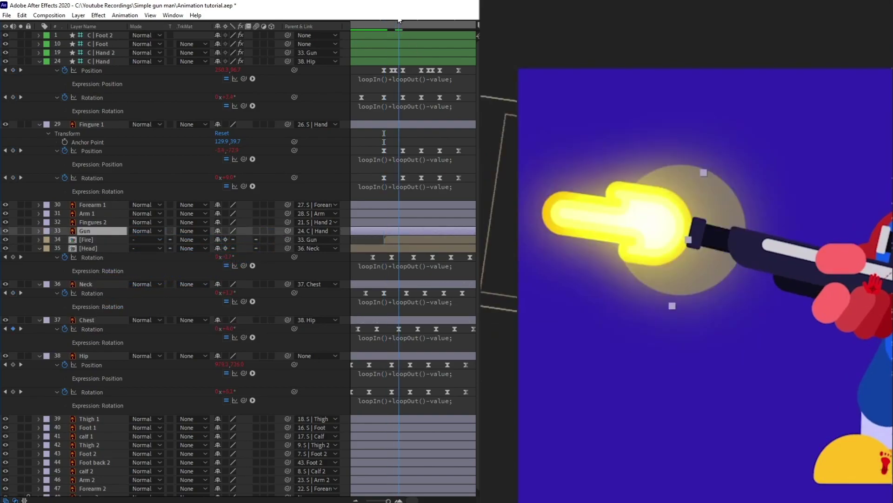
- Cut the Fire layer off at the frame where its flame has burned out, and shift the second Fire layer later for another shot
key(Page_Down)
key(Page_Down)
key(Page_Down)
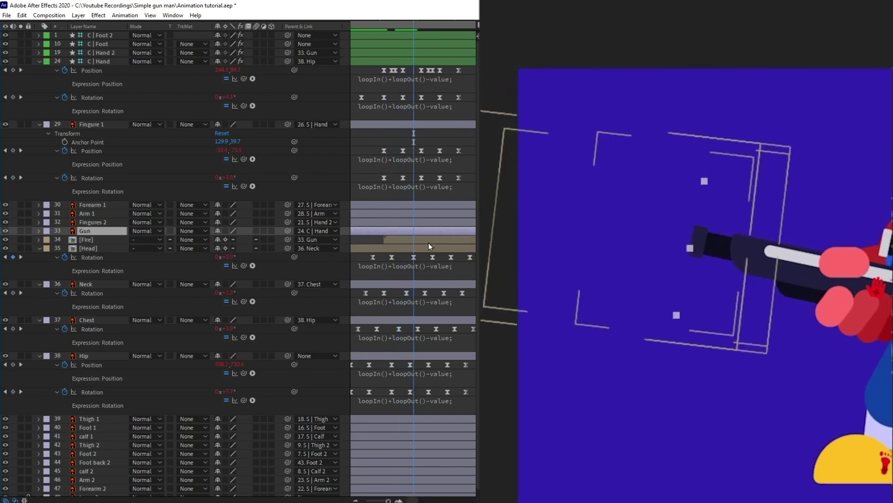
click(429, 240)
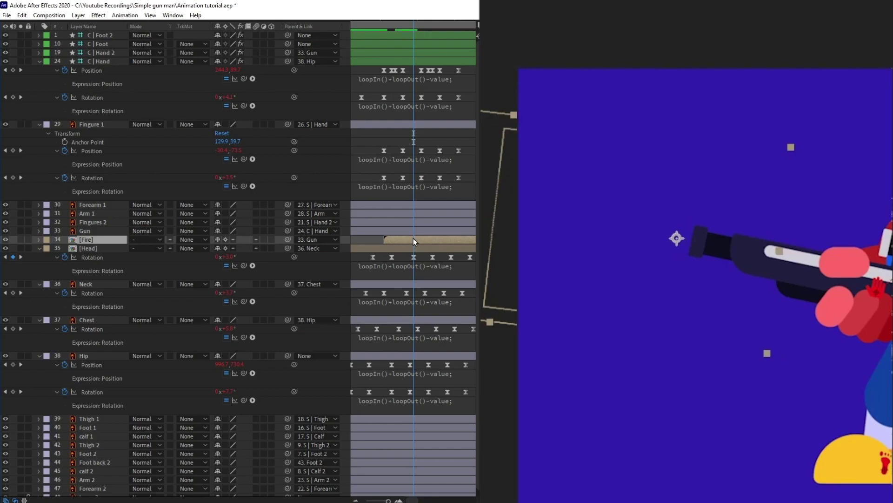
key(ctrl+shift+d)
mouse_move(418, 240)
mouse_down()
mouse_move(436, 239)
mouse_move(419, 239)
mouse_up()
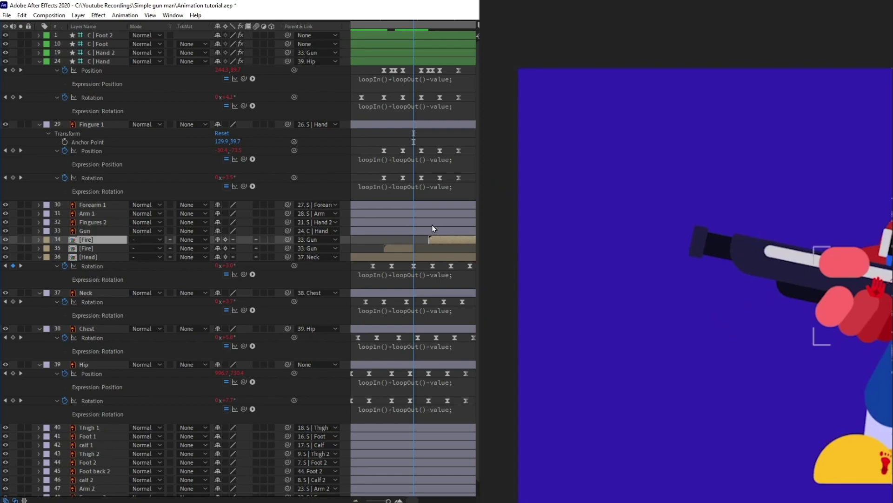
- Align the start of the second Fire layer with the C | Hand position keyframe of the next shot
key(=)
drag(448, 241, 429, 242)
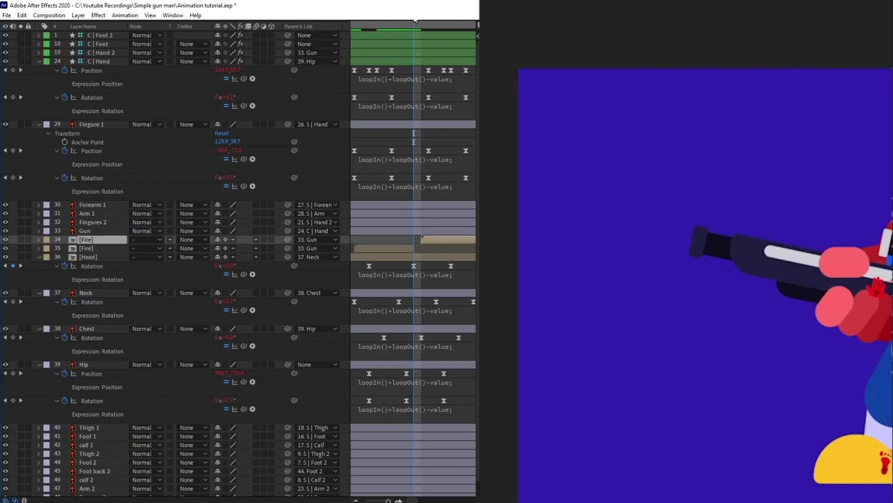
click(429, 22)
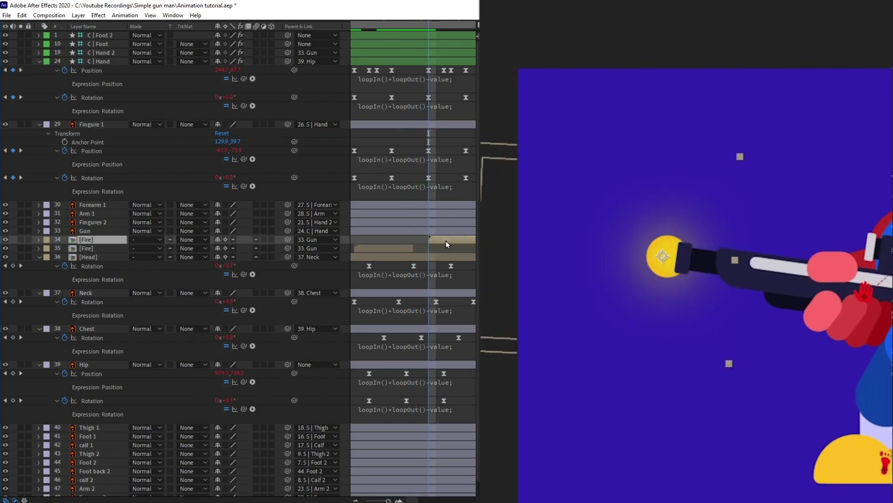
drag(440, 240, 447, 240)
- Preview the shooting animation with both Fire layers, showing the whole character
key(minus)
key(minus)
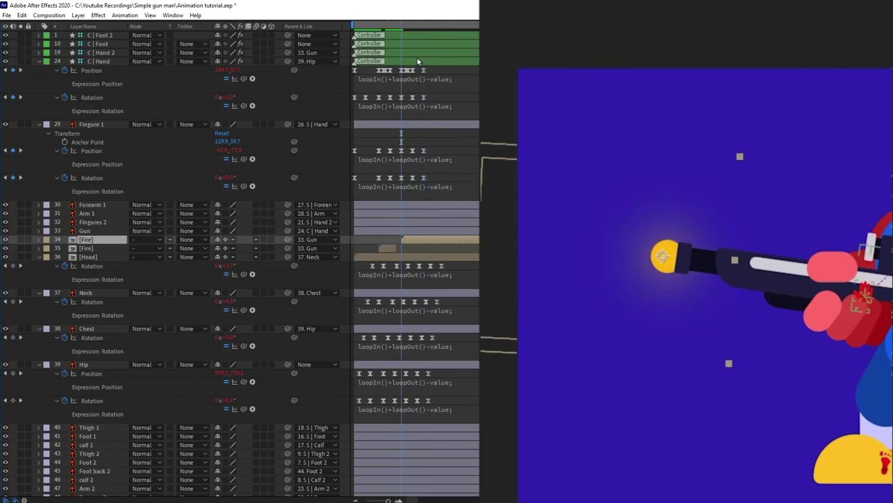
drag(403, 21, 442, 21)
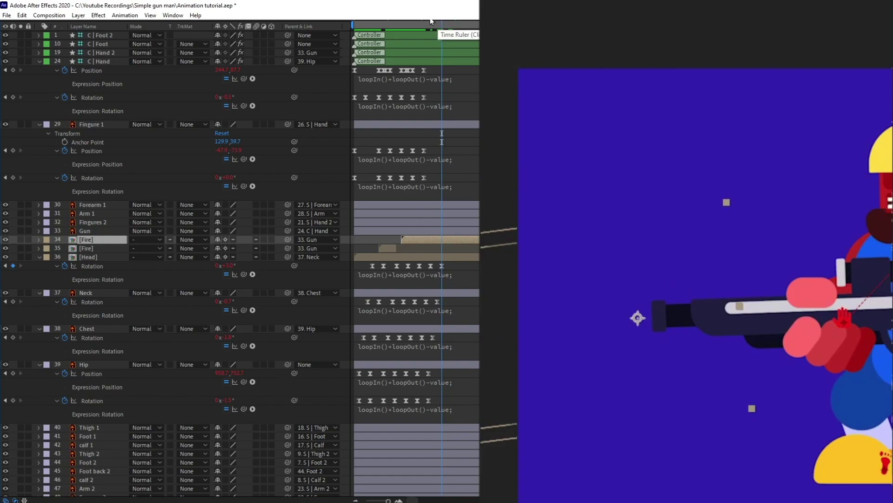
key(space)
scroll(800, 157, down, 3)
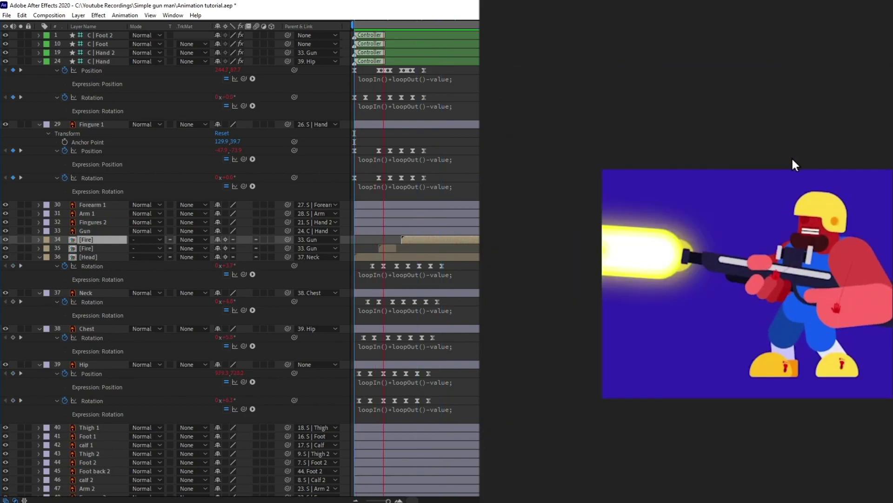
- End the work area shortly after the last Head rotation keyframe, preview the loop, and save the project
click(450, 23)
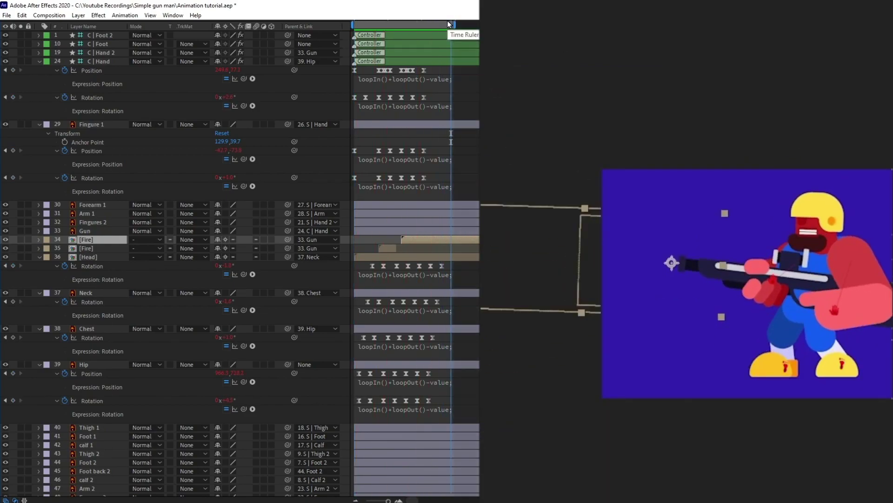
key(space)
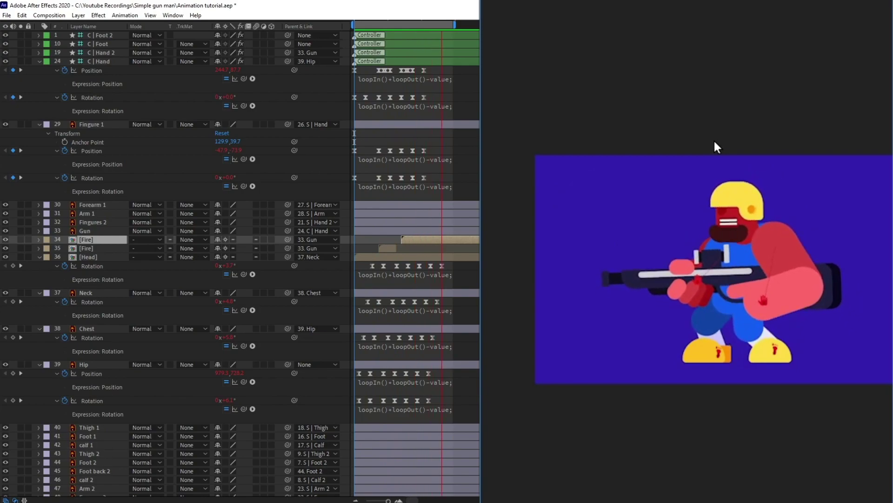
key(space)
key(ctrl+s)
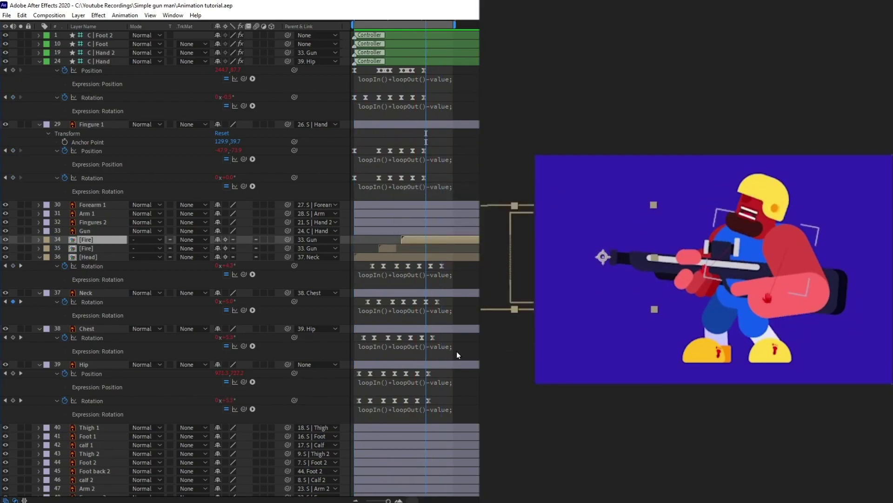